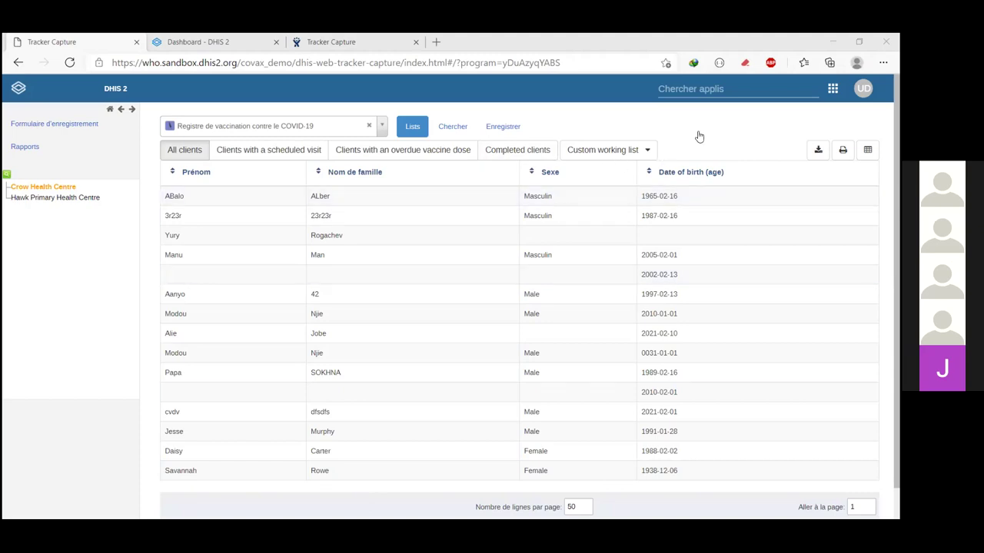
Step: Reopen Tracker Capture at Crow Health Centre and list its programs, including the MAPI and COVID-19 registers
{"action": "left_click", "coordinate": [765, 295]}
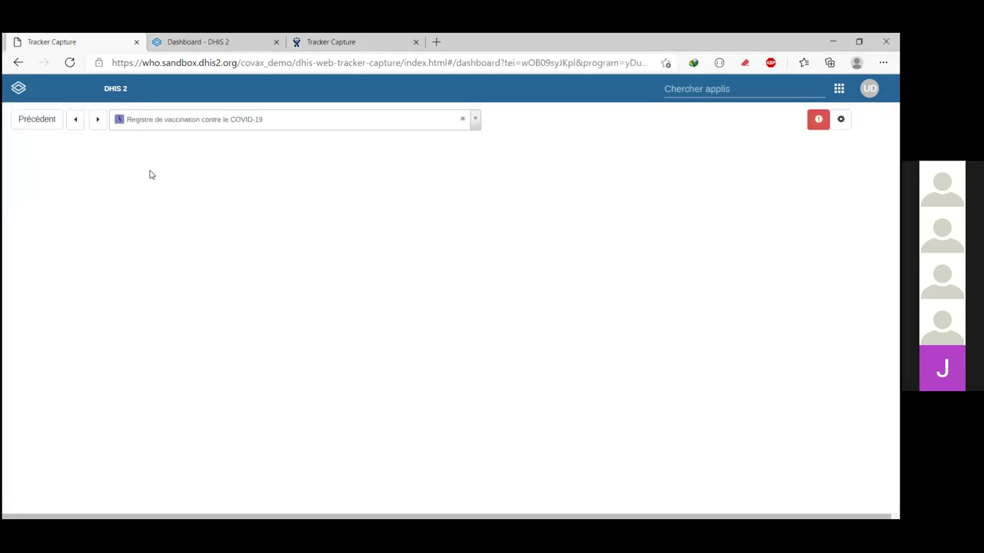
{"action": "left_click", "coordinate": [42, 123]}
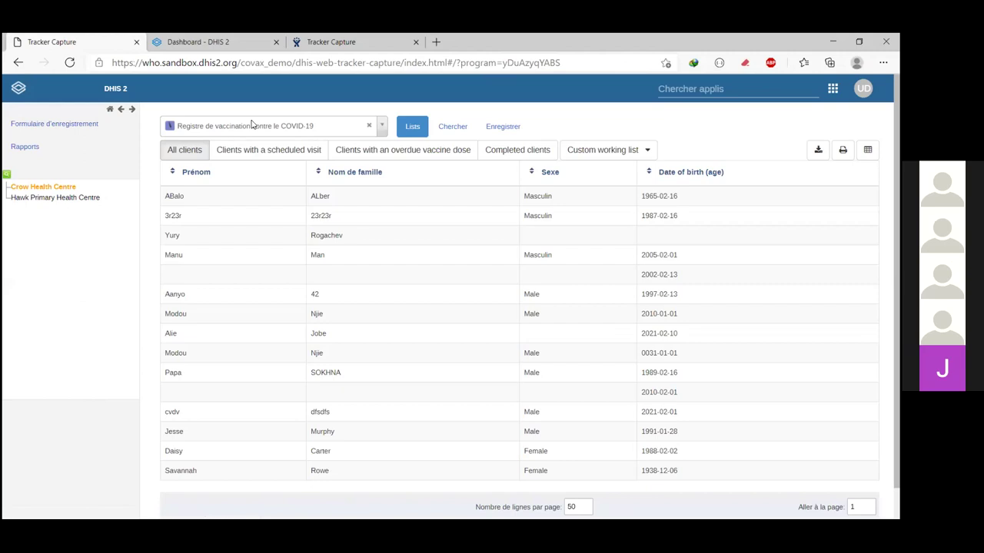
{"action": "left_click", "coordinate": [688, 91]}
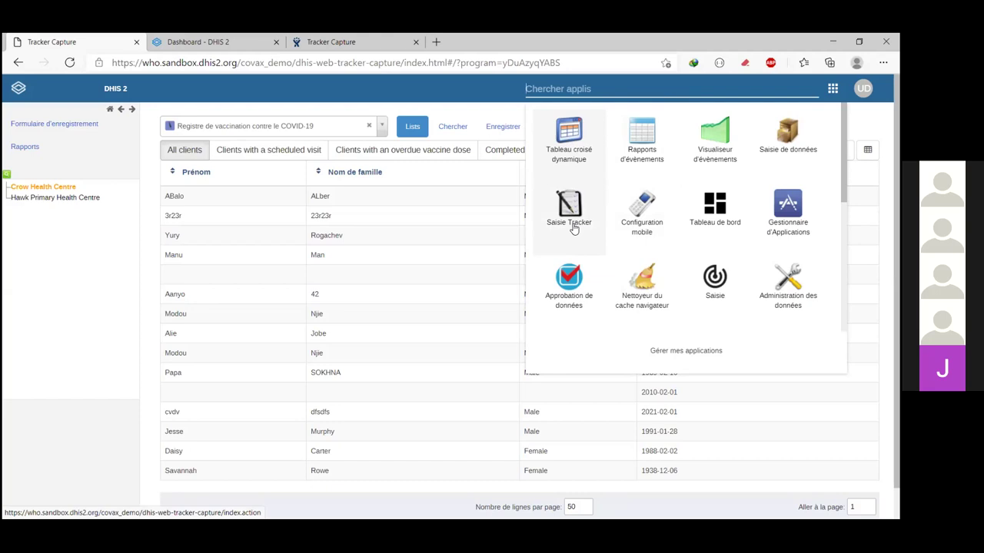
{"action": "left_click", "coordinate": [571, 225]}
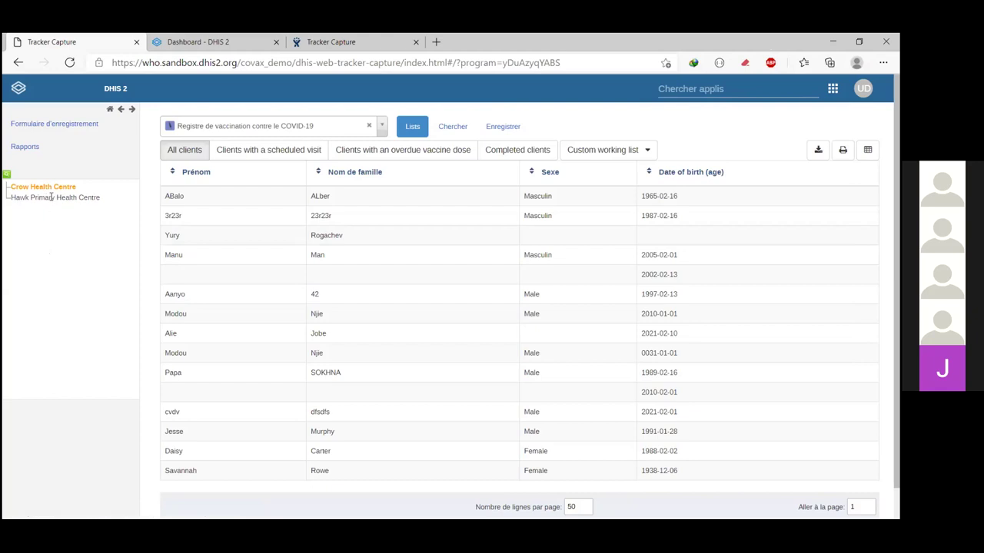
{"action": "left_click", "coordinate": [50, 189]}
{"action": "left_click", "coordinate": [276, 127]}
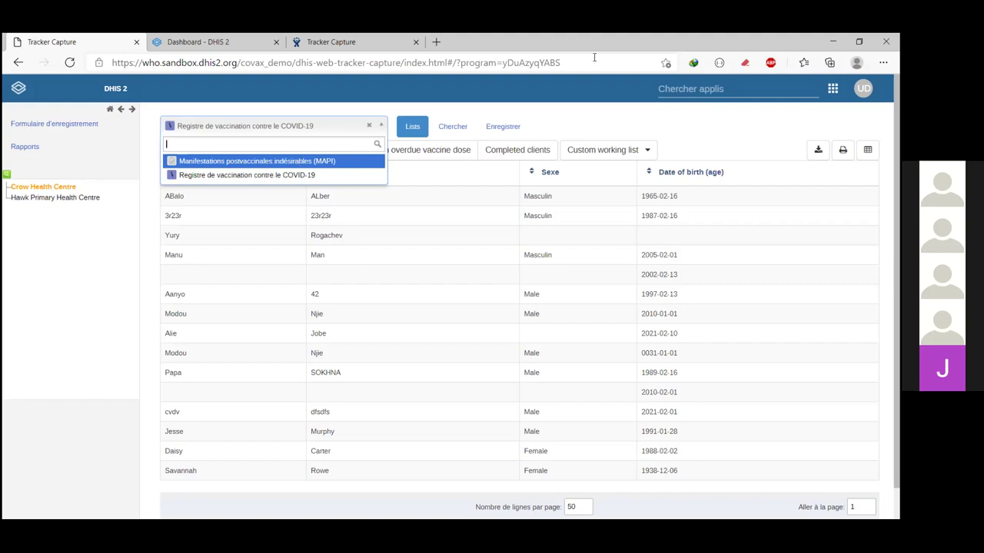
Step: Close the program list, keeping Registre de vaccination contre le COVID-19 selected
{"action": "left_click", "coordinate": [680, 126]}
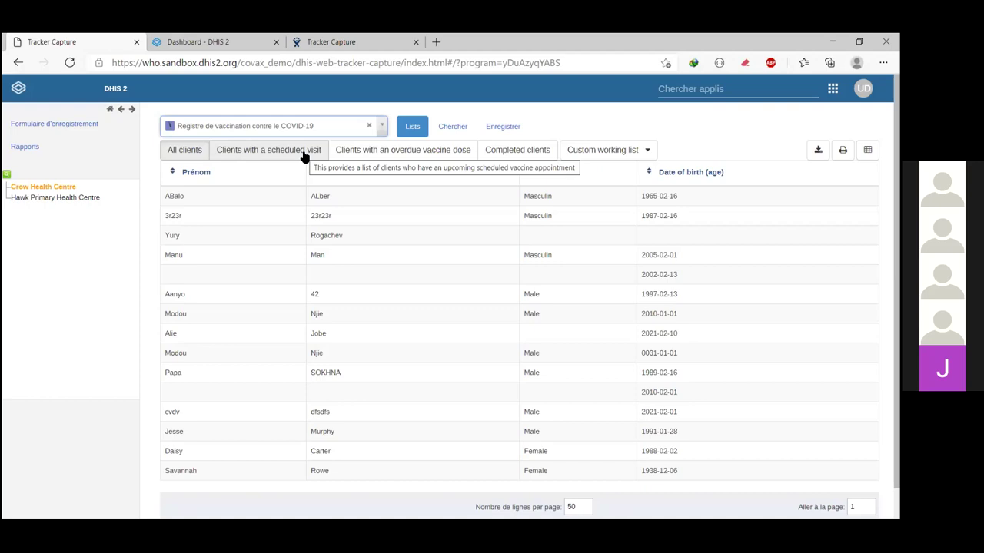
Step: Check the scheduled-visit, overdue-dose and completed client lists of the COVID-19 register
{"action": "left_click", "coordinate": [271, 152]}
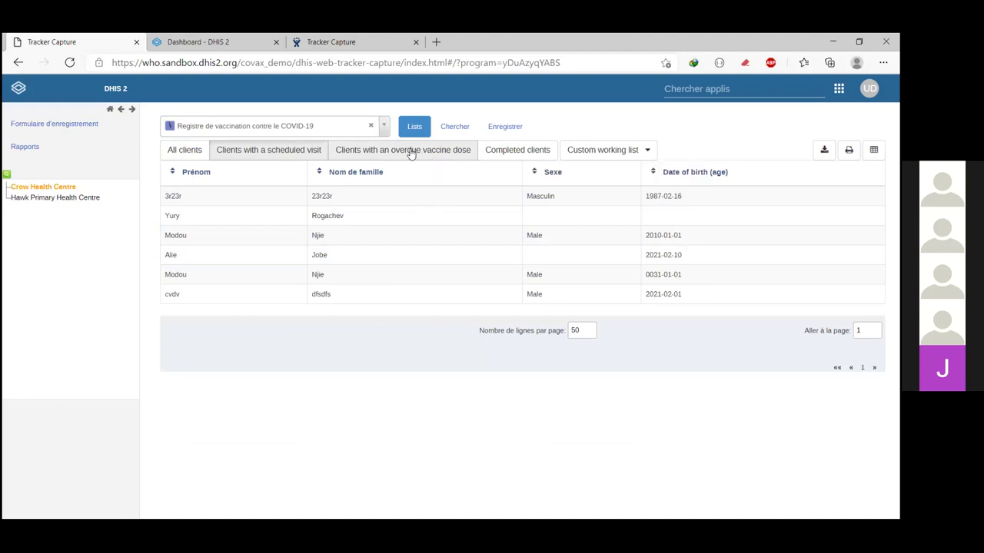
{"action": "left_click", "coordinate": [409, 152]}
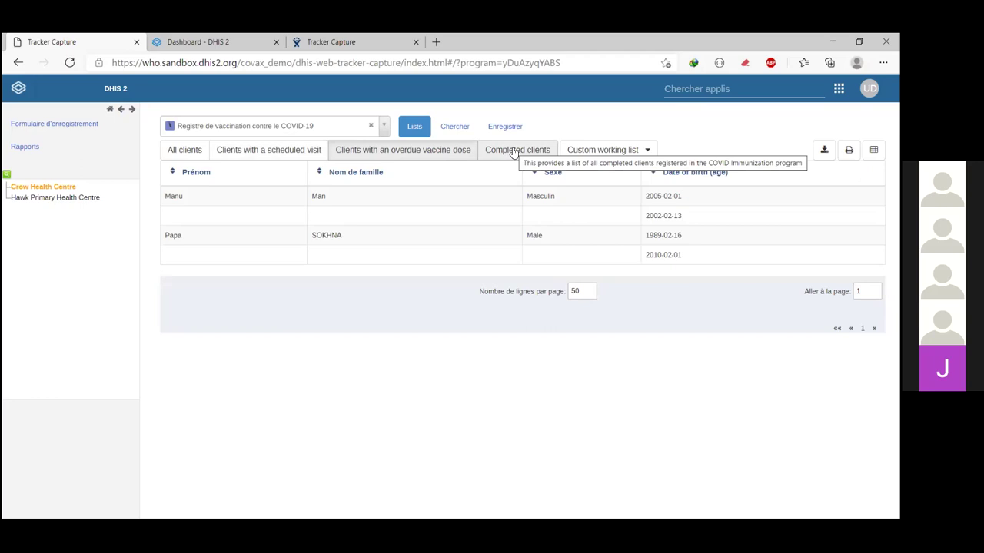
{"action": "left_click", "coordinate": [514, 152]}
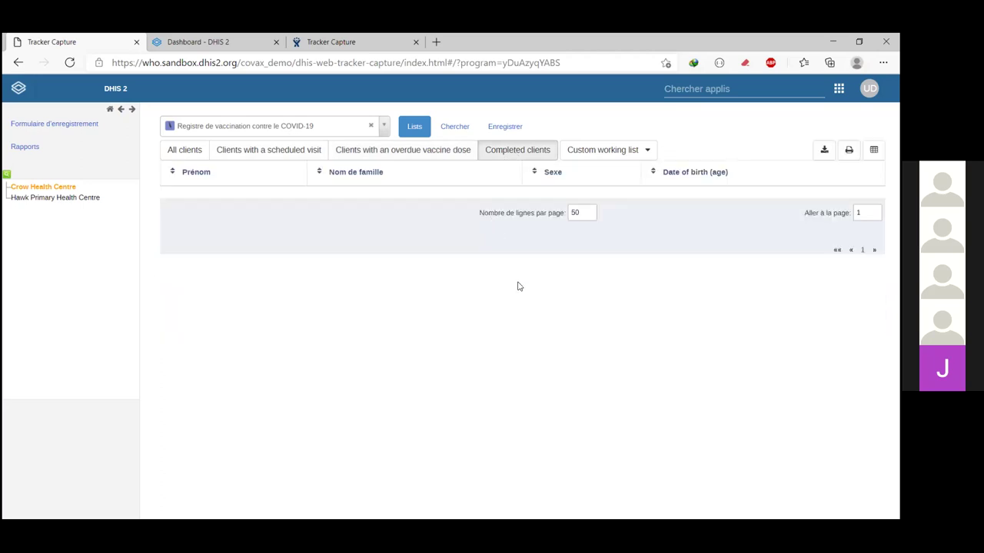
Step: Browse the Custom working list filters, then go back to the All clients list
{"action": "left_click", "coordinate": [650, 150]}
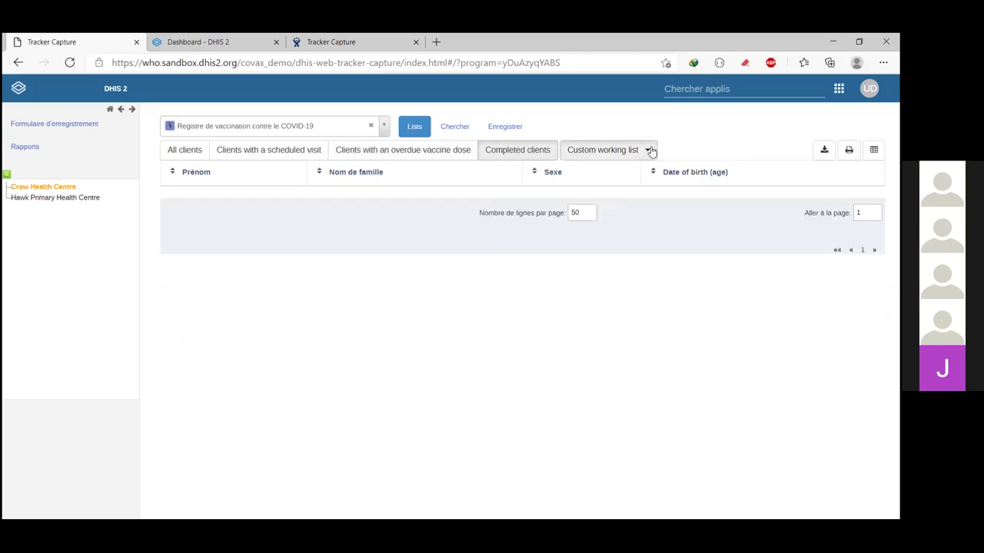
{"action": "scroll", "coordinate": [689, 340], "scroll_direction": "down", "scroll_amount": 1}
{"action": "scroll", "coordinate": [621, 217], "scroll_direction": "up", "scroll_amount": 1}
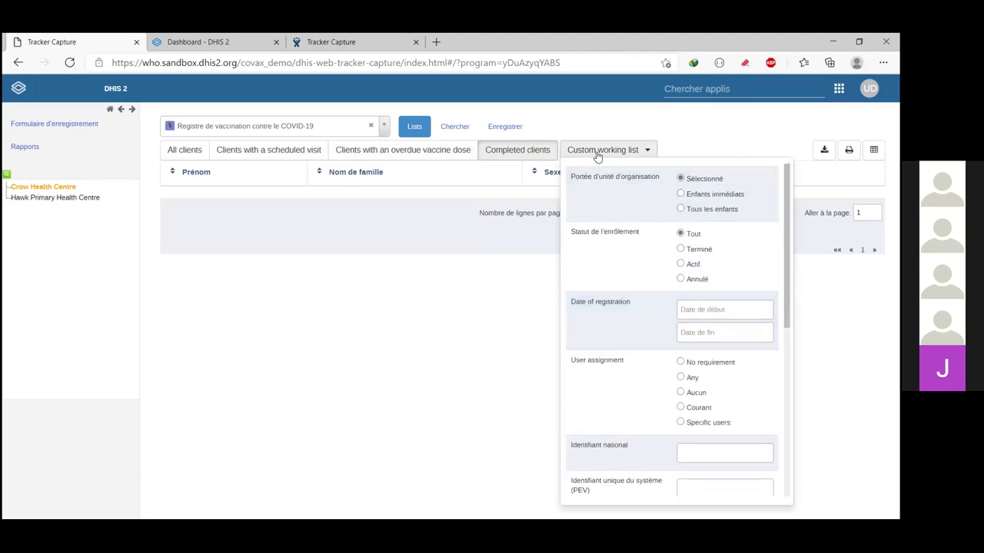
{"action": "left_click", "coordinate": [638, 155]}
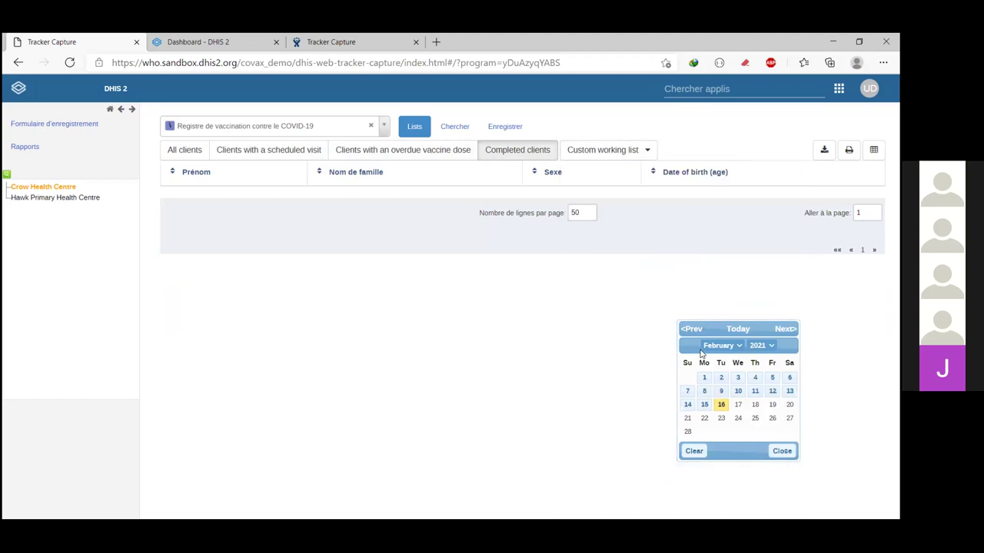
{"action": "left_click", "coordinate": [647, 151]}
{"action": "scroll", "coordinate": [684, 345], "scroll_direction": "down", "scroll_amount": 3}
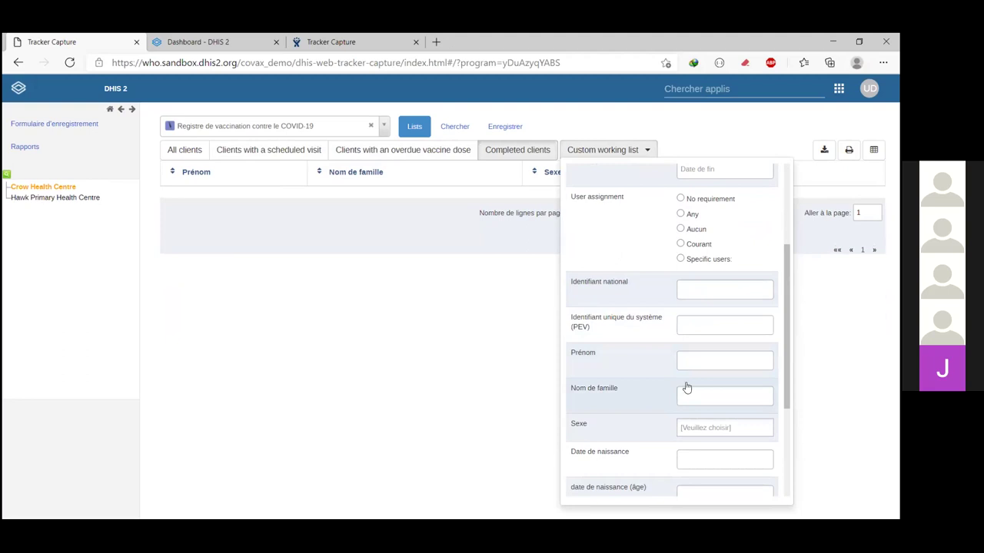
{"action": "left_click", "coordinate": [490, 334]}
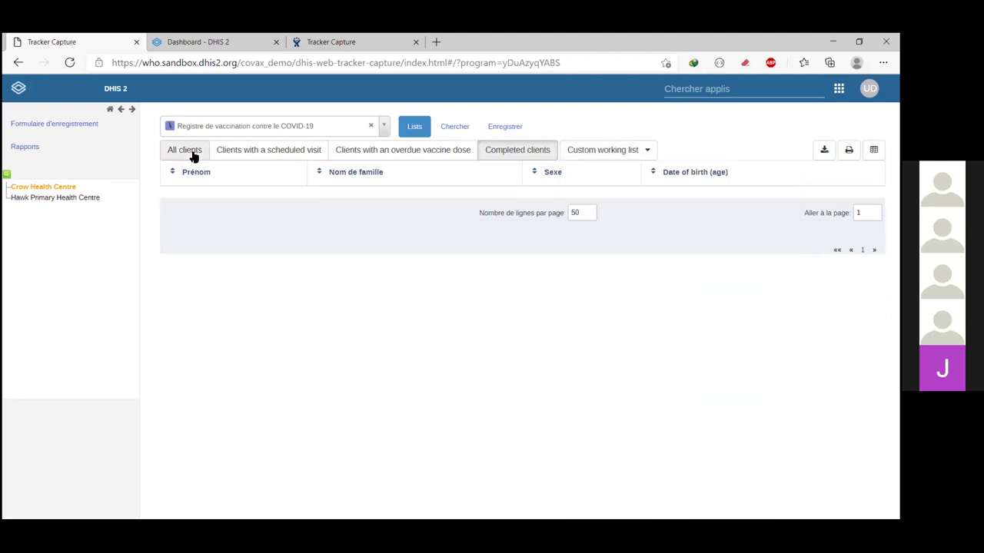
{"action": "left_click", "coordinate": [194, 156]}
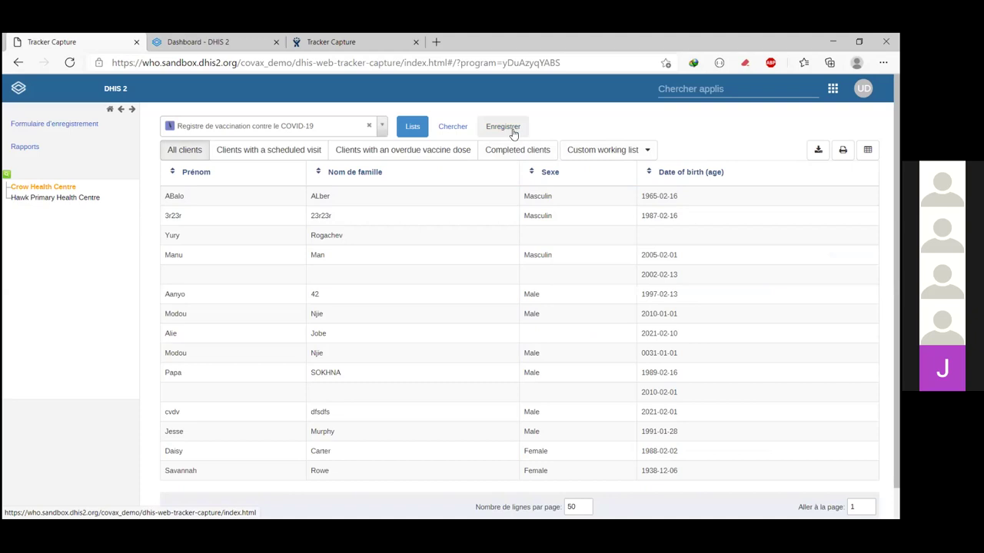
Step: Zoom the Edge page to 125% and start a new client registration
{"action": "left_click", "coordinate": [883, 62]}
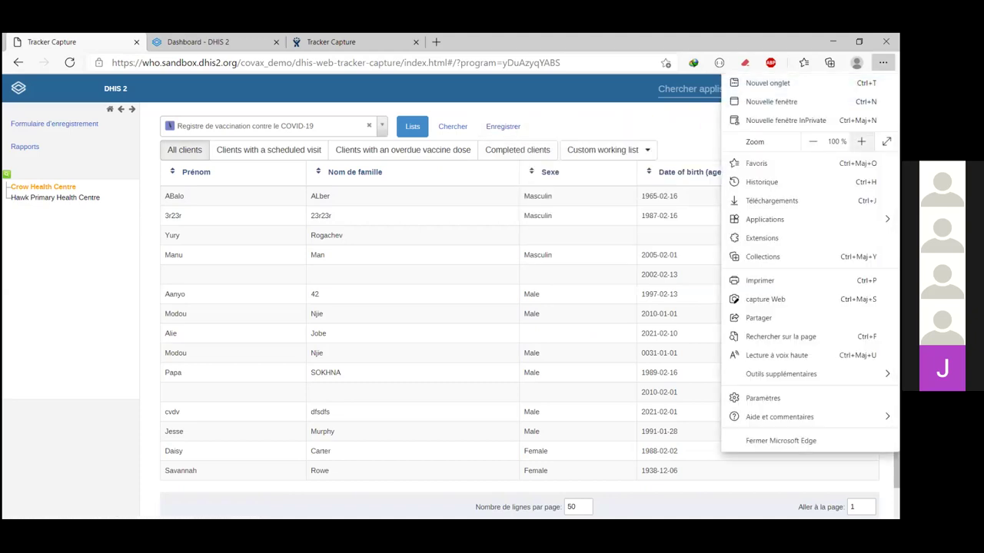
{"action": "left_click", "coordinate": [861, 141]}
{"action": "left_click", "coordinate": [861, 141]}
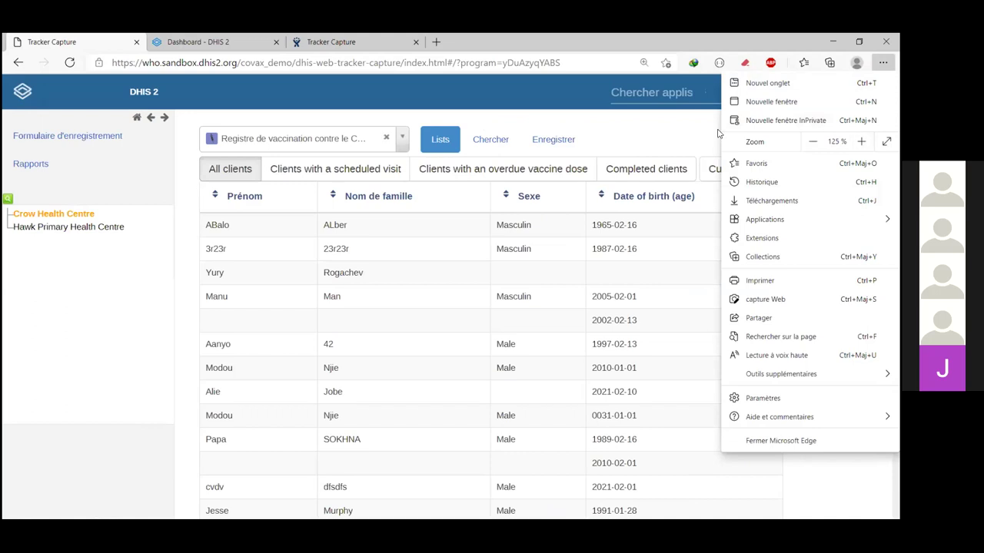
{"action": "left_click", "coordinate": [607, 142]}
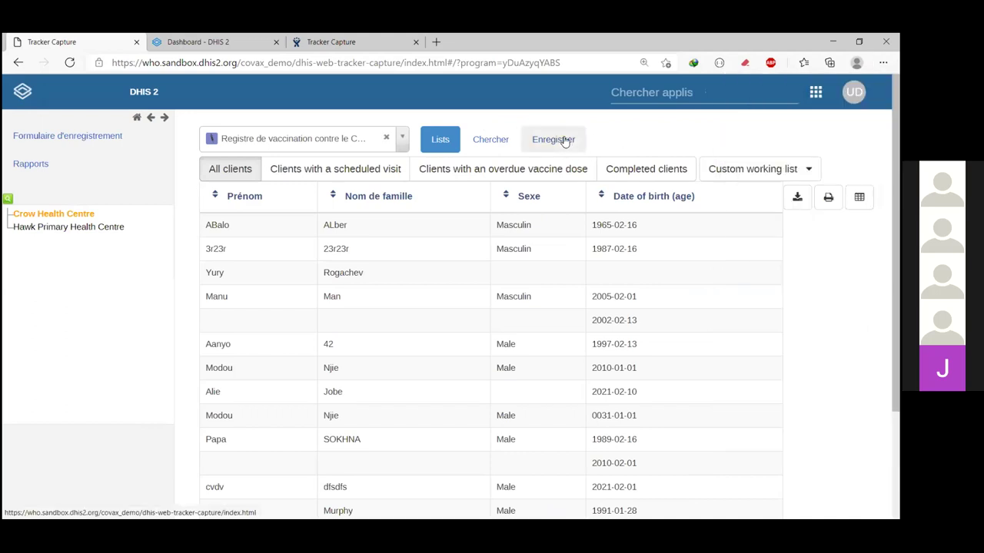
{"action": "left_click", "coordinate": [564, 142]}
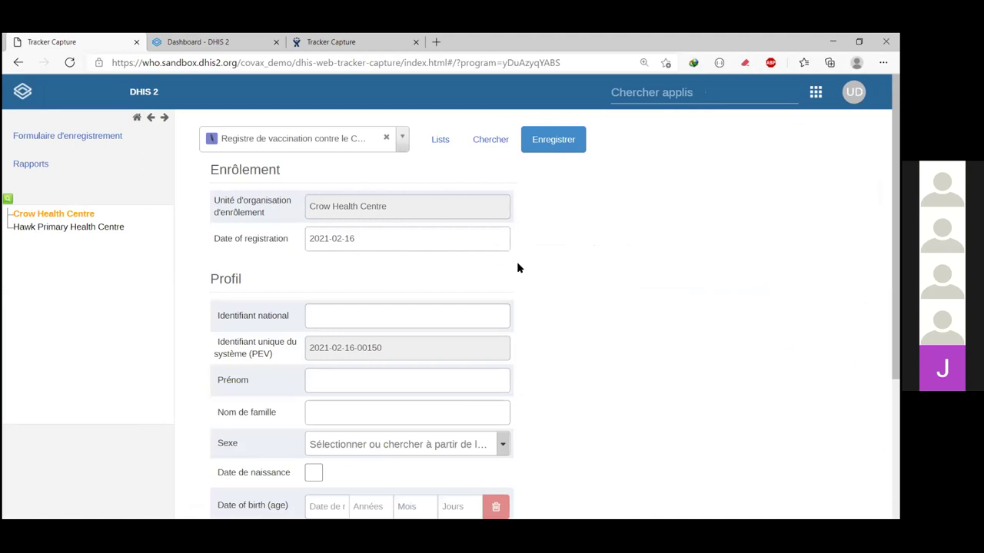
Step: Enter the client's national identifier in the Identifiant national field
{"action": "left_click", "coordinate": [382, 311]}
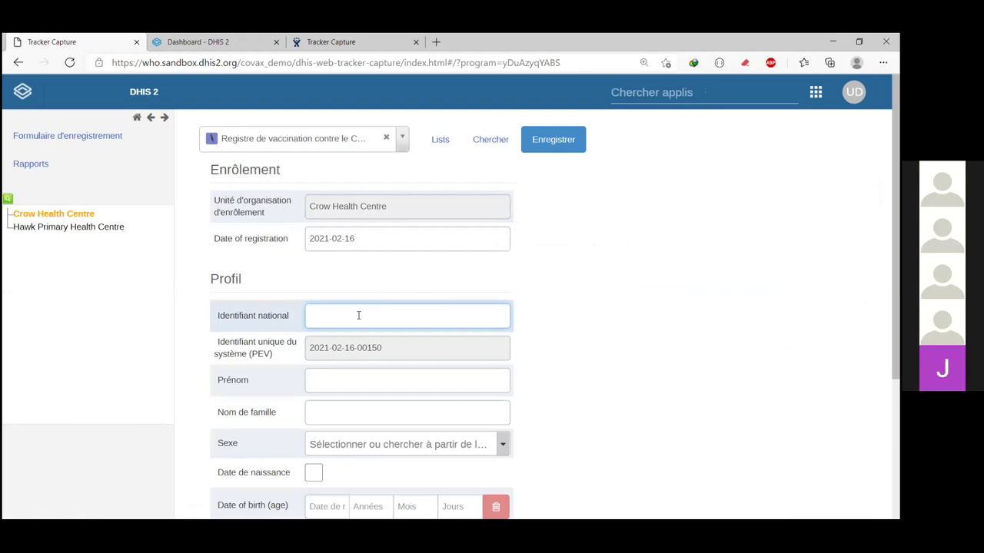
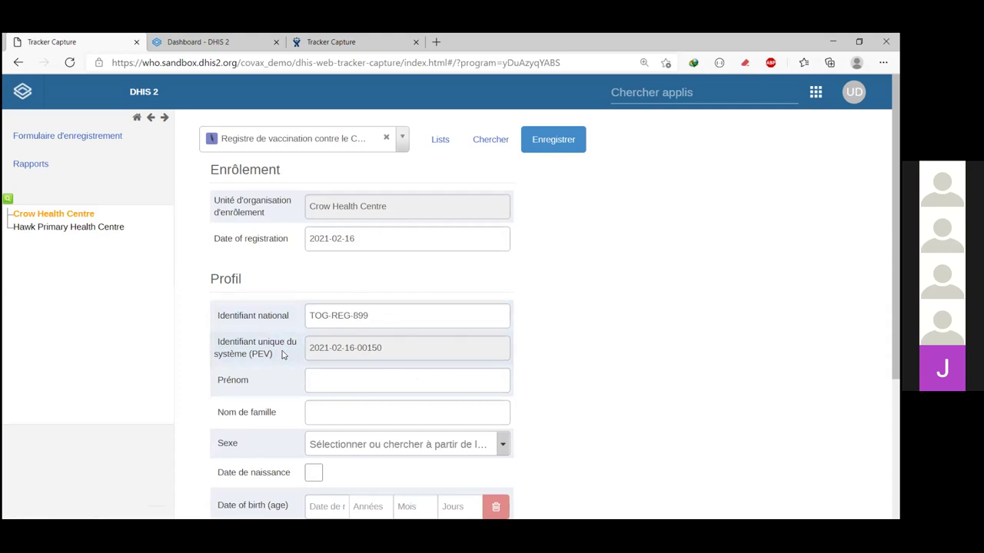
Step: Enter the client's first name and family name
{"action": "left_click", "coordinate": [335, 380]}
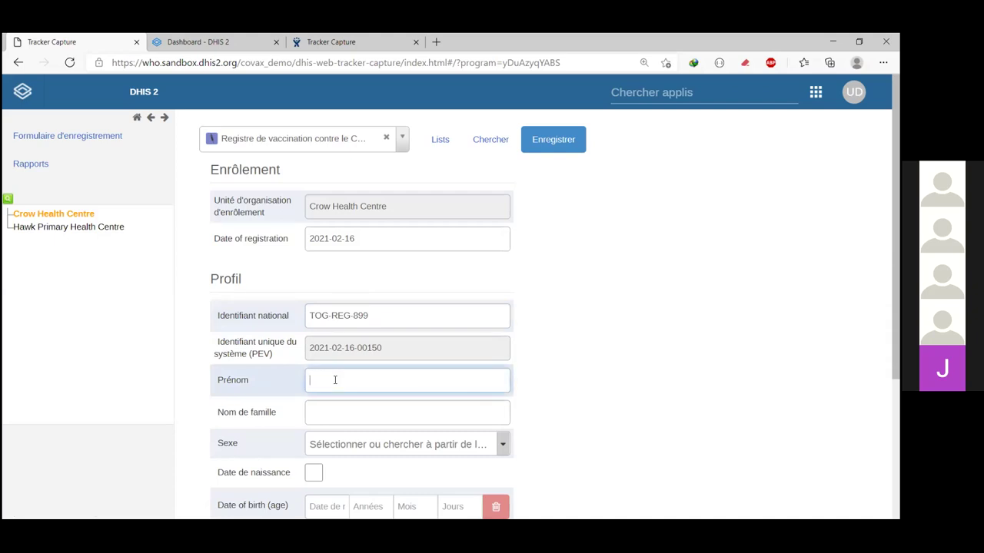
{"action": "left_click", "coordinate": [347, 409]}
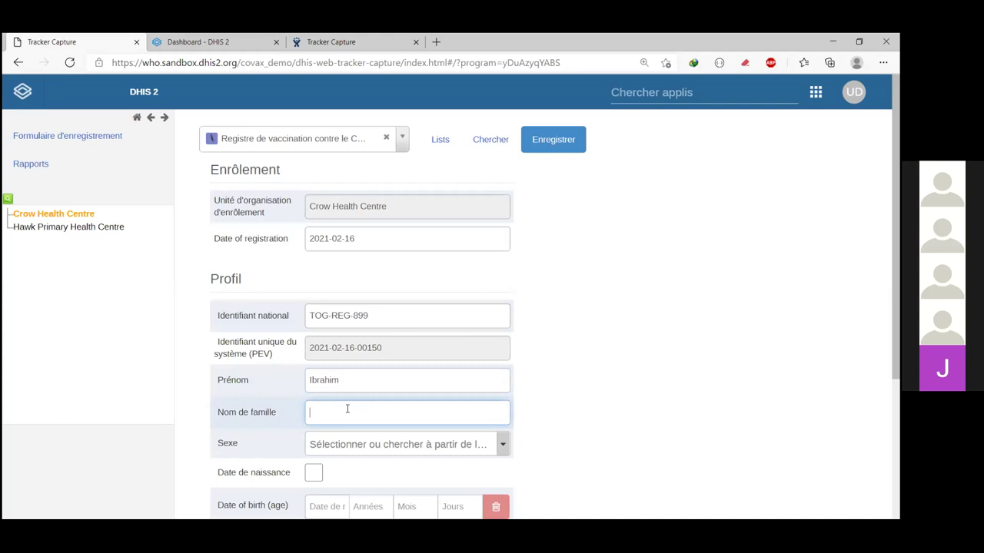
{"action": "left_click", "coordinate": [569, 400]}
{"action": "scroll", "coordinate": [569, 377], "scroll_direction": "down", "scroll_amount": 1}
Step: Set sex to Masculin and age to 32, deriving a 1989 birth date
{"action": "left_click", "coordinate": [504, 369]}
{"action": "left_click", "coordinate": [377, 428]}
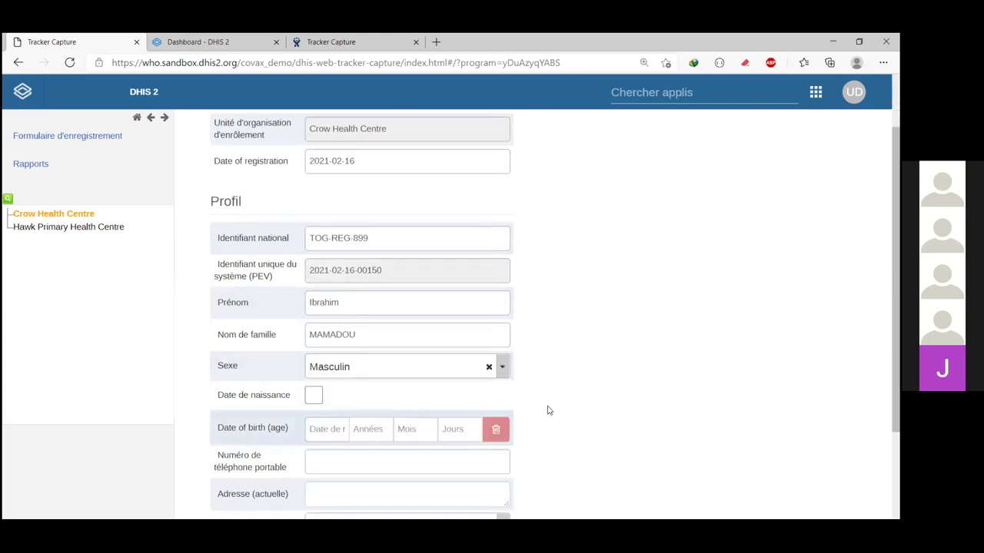
{"action": "scroll", "coordinate": [561, 415], "scroll_direction": "down", "scroll_amount": 1}
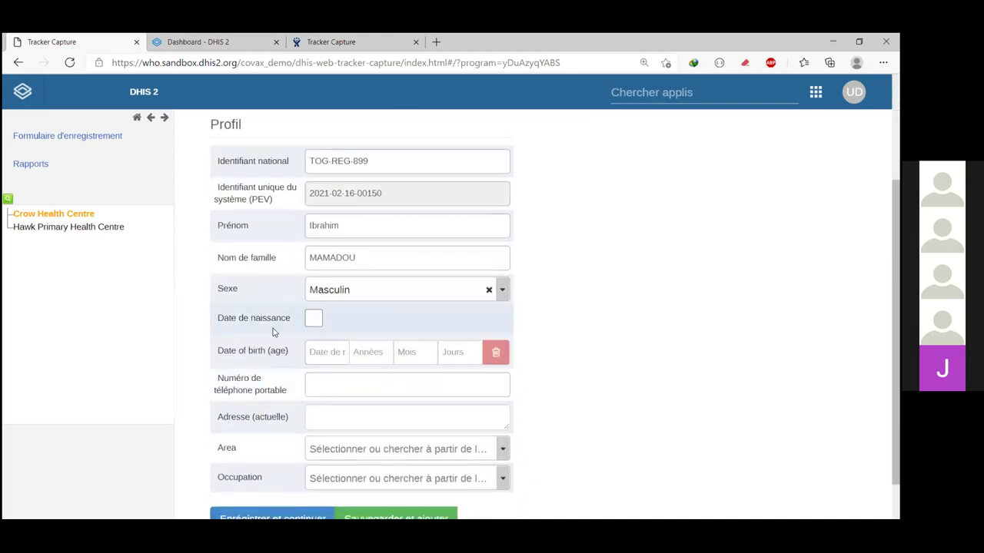
{"action": "left_click", "coordinate": [314, 318]}
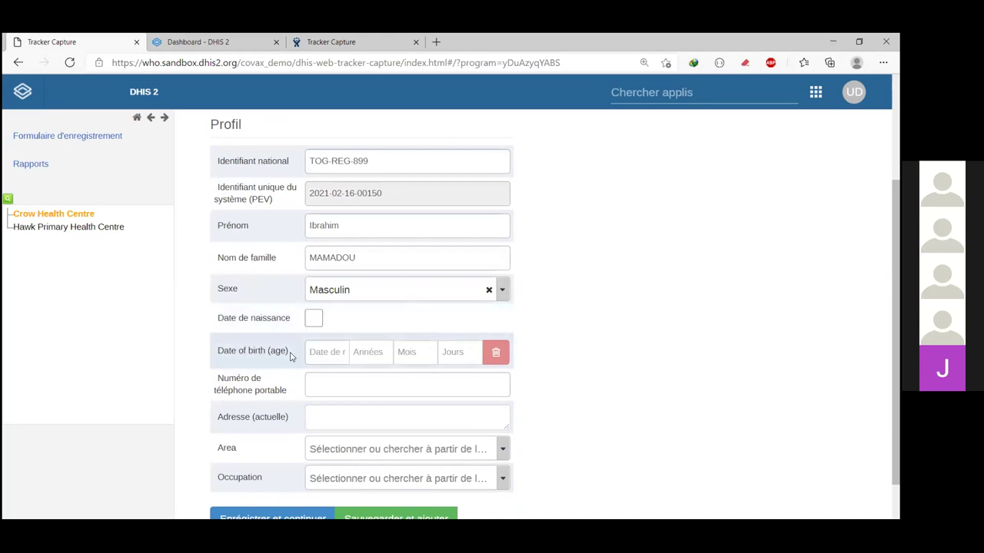
{"action": "left_click", "coordinate": [356, 355]}
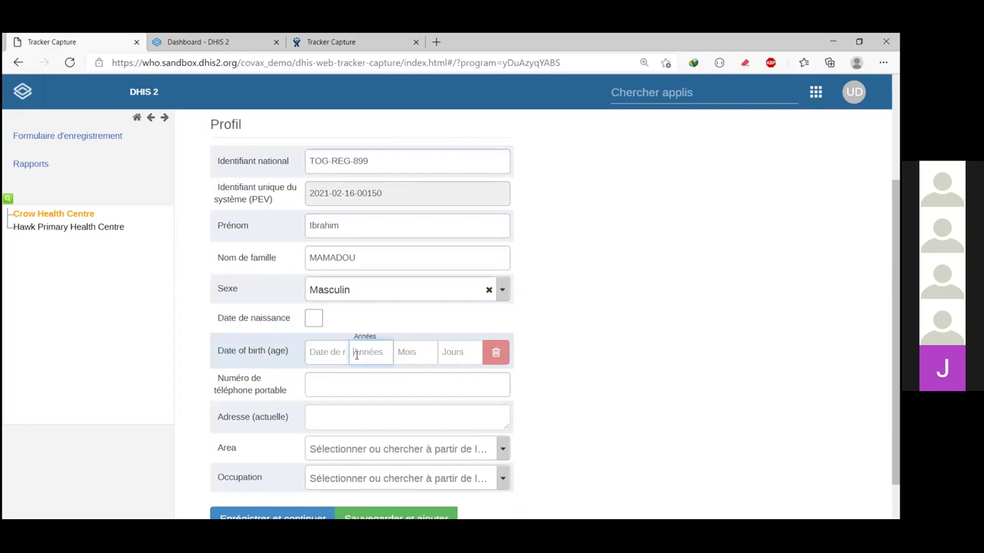
{"action": "type", "text": "32"}
{"action": "left_click", "coordinate": [421, 355]}
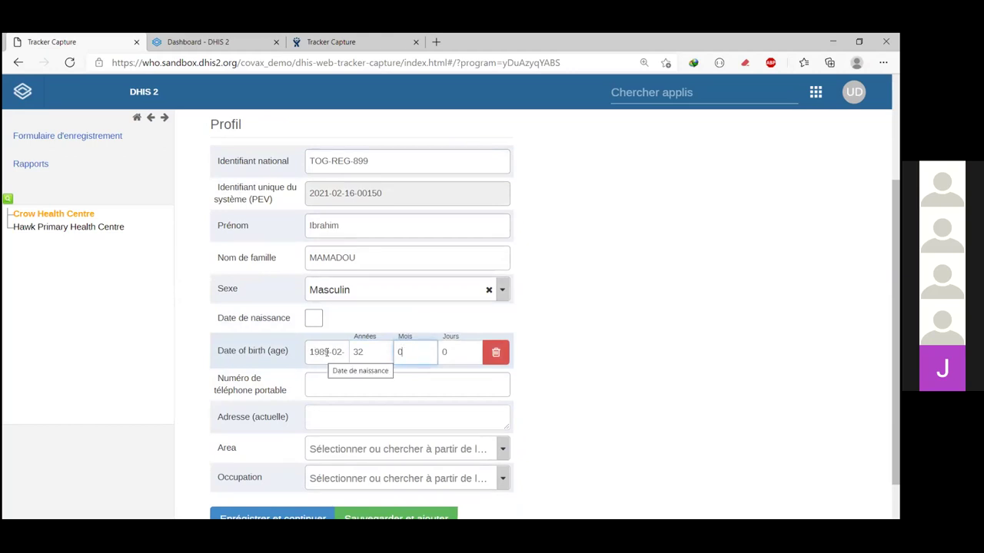
Step: Enter the client's mobile phone number
{"action": "left_click", "coordinate": [359, 380]}
{"action": "scroll", "coordinate": [353, 361], "scroll_direction": "down", "scroll_amount": 1}
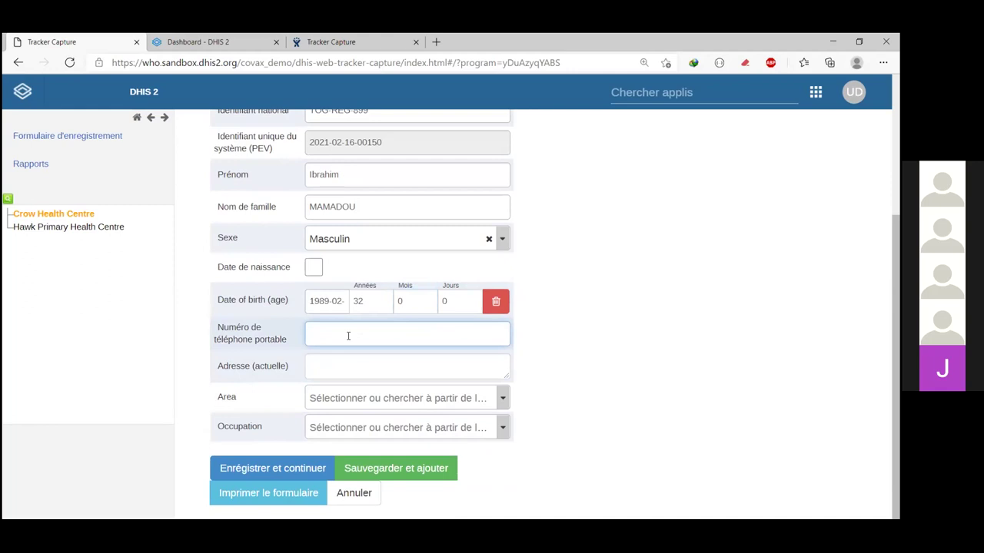
{"action": "type", "text": "228919191"}
Step: Set the area to Urbain and the occupation to Agent de santé
{"action": "left_click", "coordinate": [360, 363]}
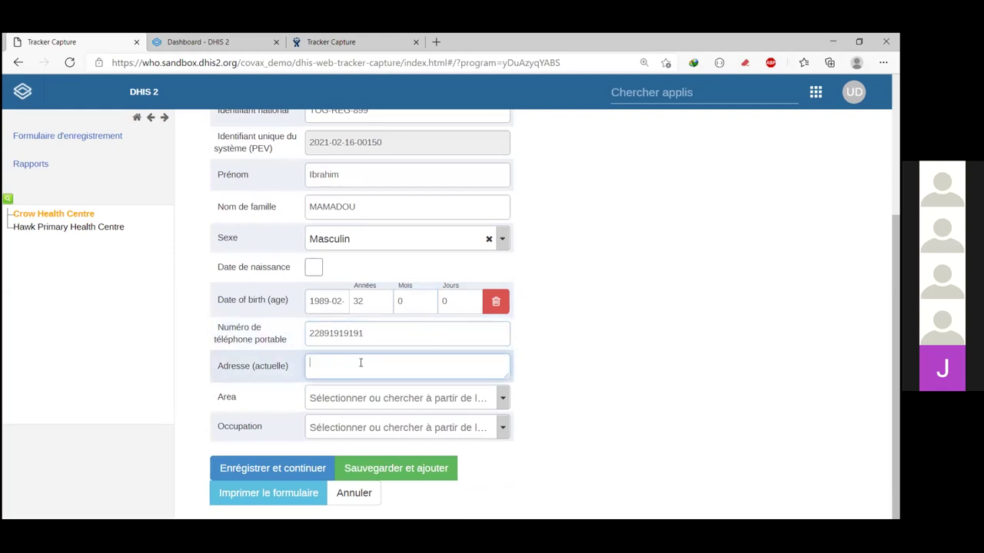
{"action": "left_click", "coordinate": [362, 405]}
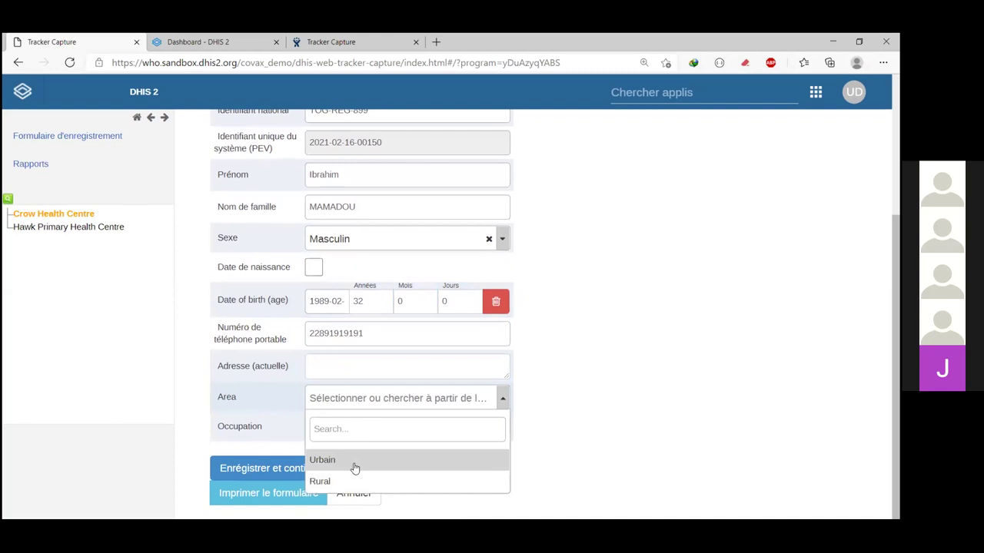
{"action": "left_click", "coordinate": [355, 461]}
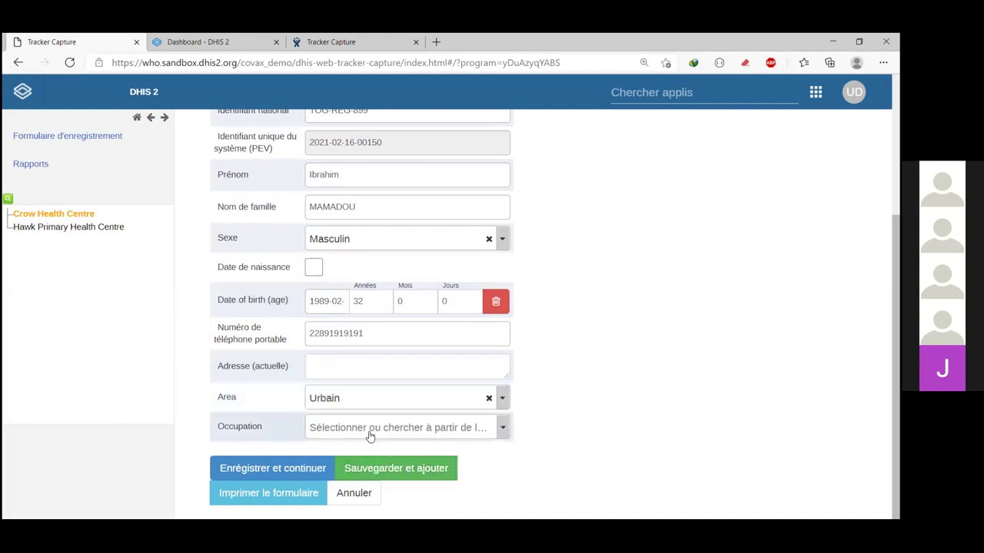
{"action": "left_click", "coordinate": [369, 436]}
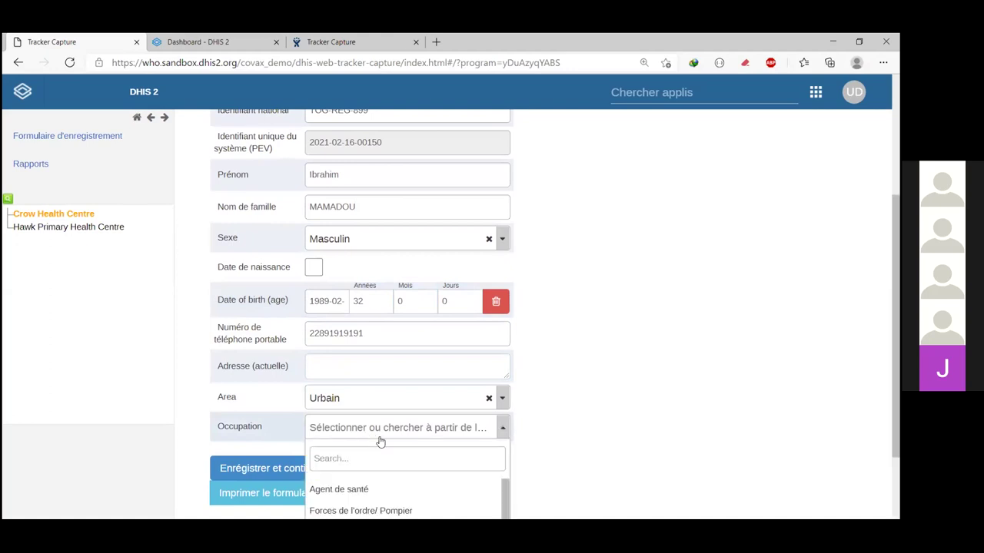
{"action": "scroll", "coordinate": [393, 445], "scroll_direction": "down", "scroll_amount": 4}
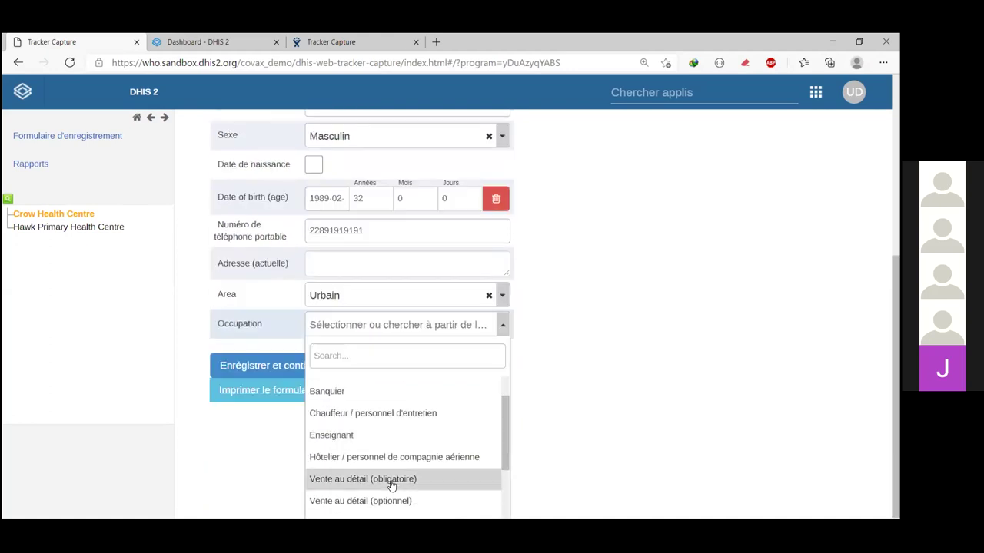
{"action": "scroll", "coordinate": [395, 469], "scroll_direction": "down", "scroll_amount": 2}
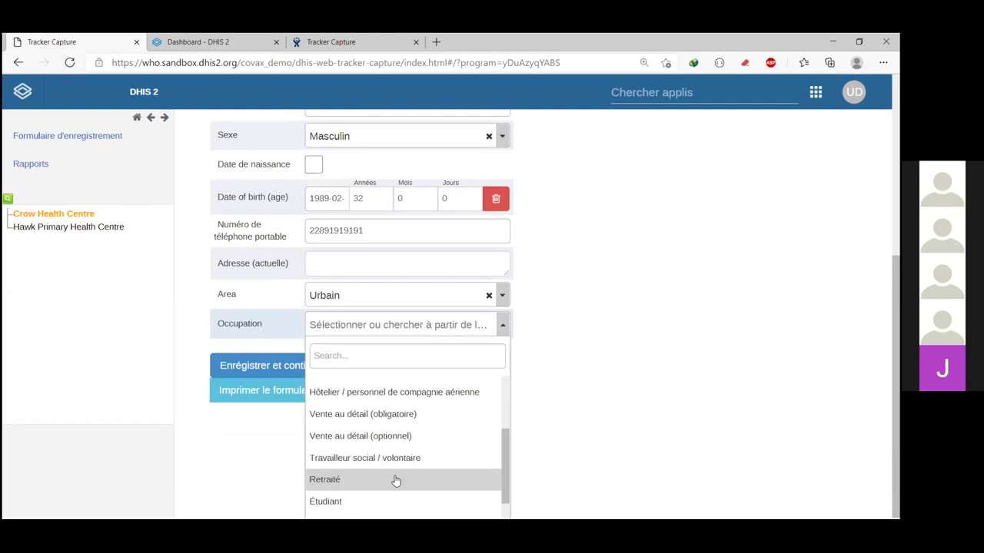
{"action": "scroll", "coordinate": [406, 438], "scroll_direction": "up", "scroll_amount": 3}
{"action": "scroll", "coordinate": [406, 439], "scroll_direction": "up", "scroll_amount": 1}
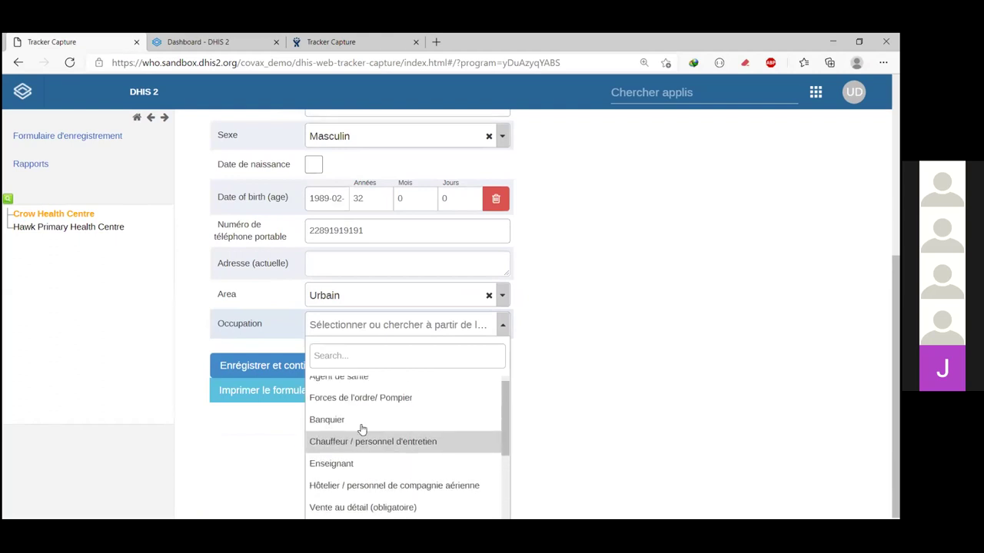
{"action": "scroll", "coordinate": [362, 429], "scroll_direction": "up", "scroll_amount": 1}
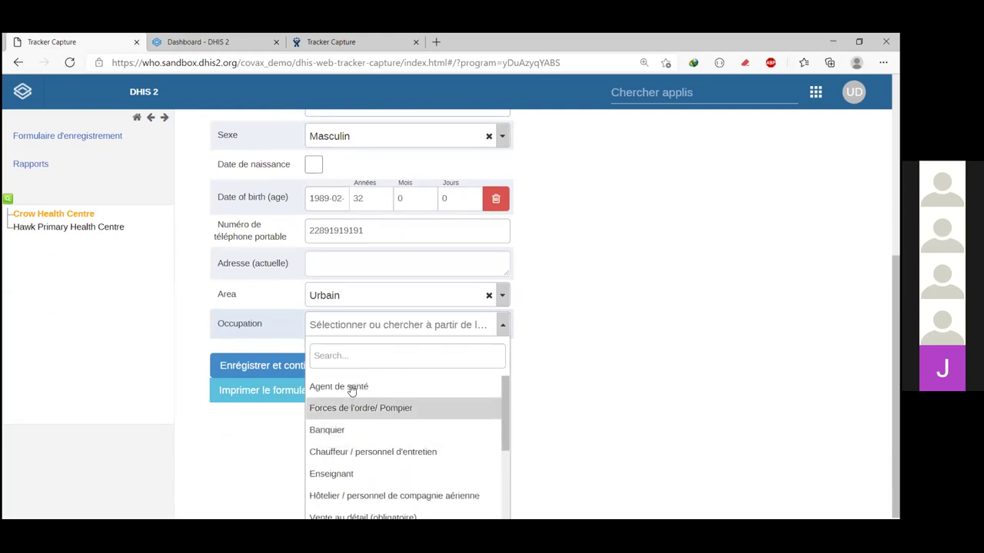
{"action": "left_click", "coordinate": [352, 388]}
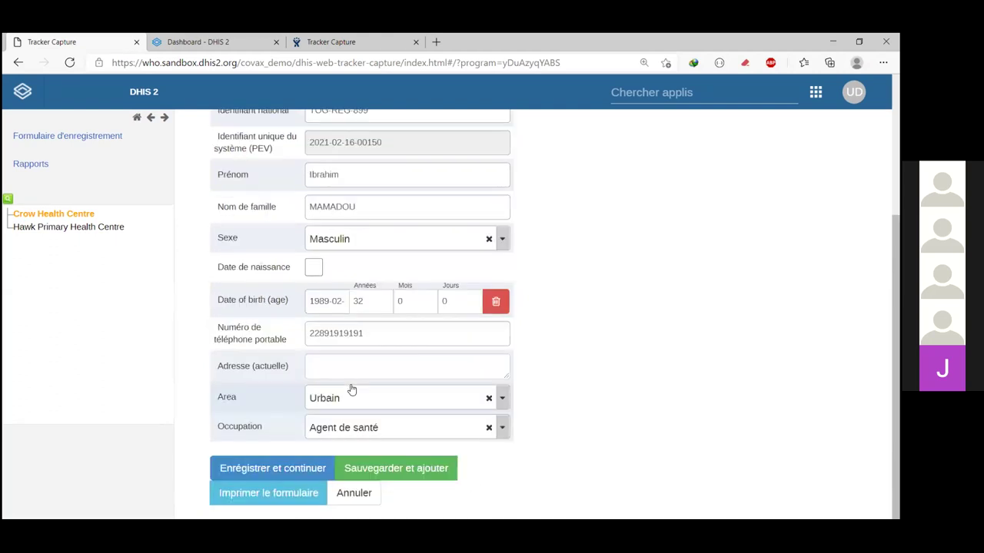
Step: Save the registration and review the new enrolment dashboard for the 32-year-old Agent de santé
{"action": "left_click", "coordinate": [273, 468]}
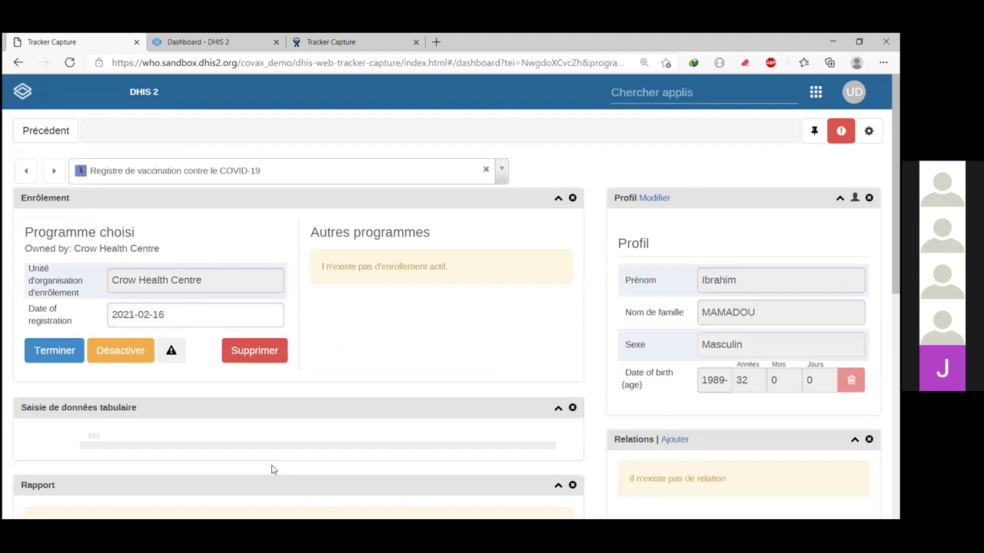
{"action": "scroll", "coordinate": [340, 415], "scroll_direction": "down", "scroll_amount": 1}
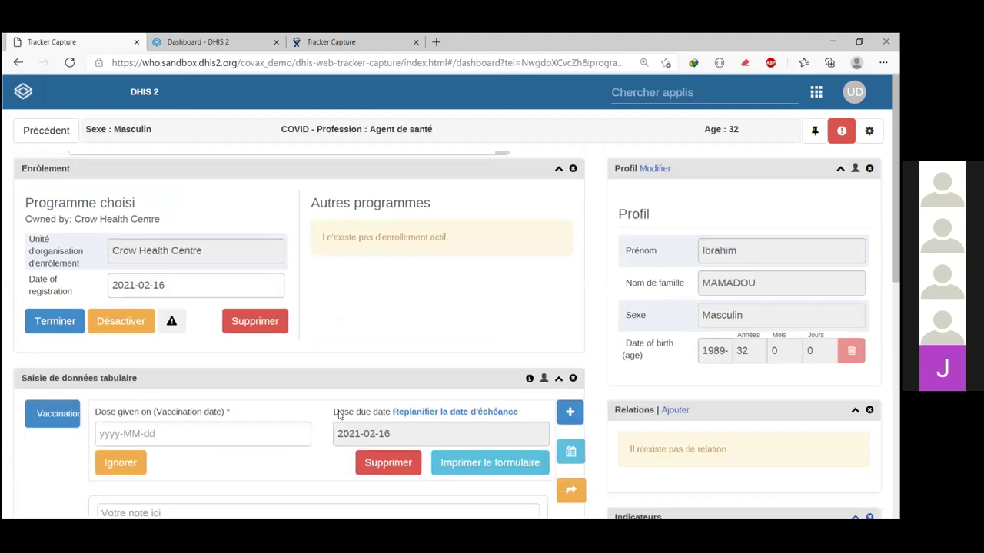
{"action": "scroll", "coordinate": [336, 356], "scroll_direction": "up", "scroll_amount": 1}
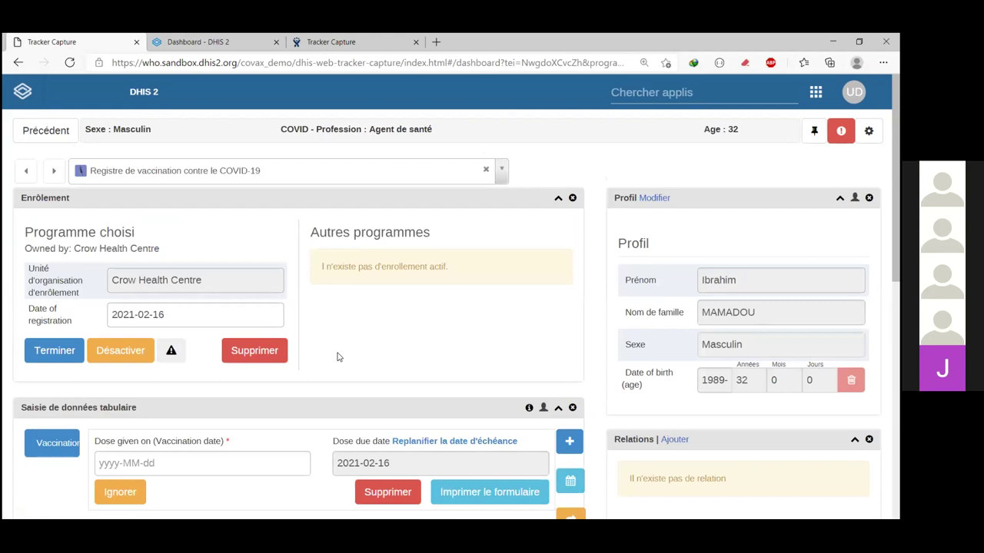
{"action": "scroll", "coordinate": [336, 356], "scroll_direction": "down", "scroll_amount": 1}
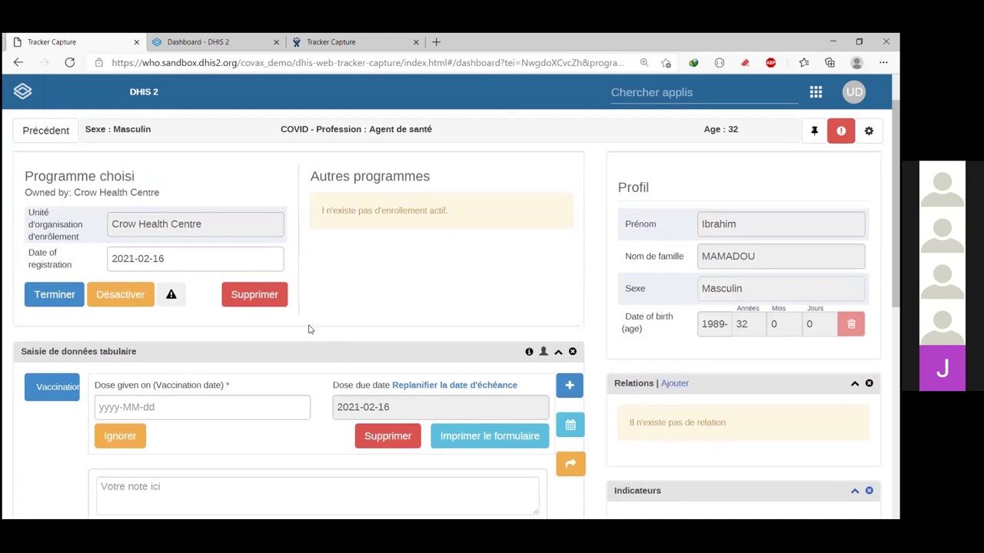
{"action": "scroll", "coordinate": [307, 329], "scroll_direction": "down", "scroll_amount": 1}
{"action": "scroll", "coordinate": [668, 220], "scroll_direction": "up", "scroll_amount": 2}
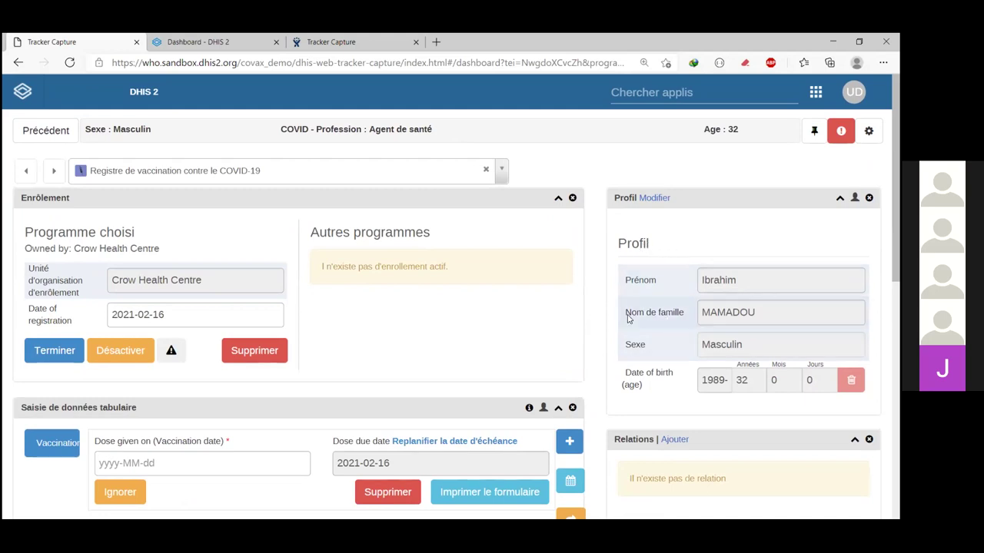
{"action": "scroll", "coordinate": [379, 330], "scroll_direction": "down", "scroll_amount": 1}
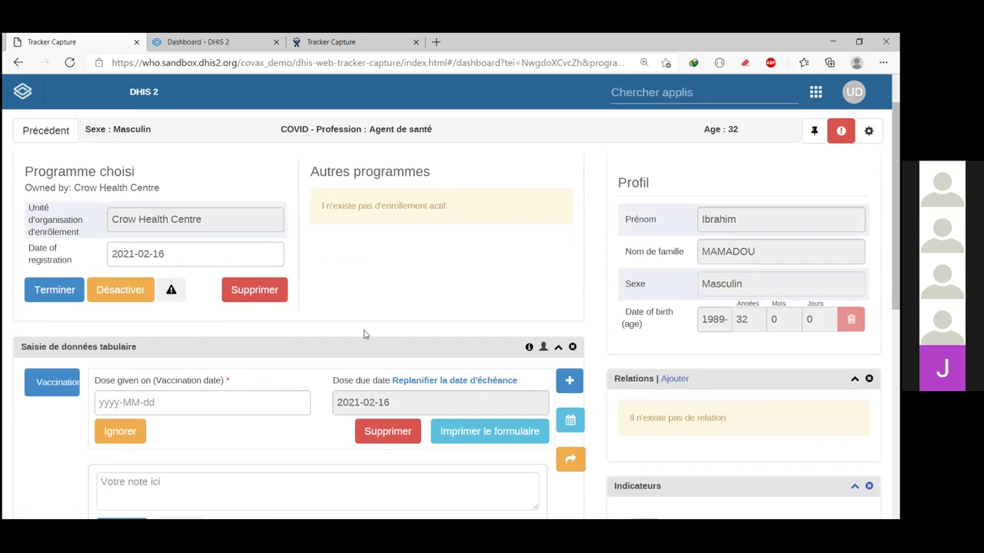
{"action": "scroll", "coordinate": [366, 335], "scroll_direction": "down", "scroll_amount": 1}
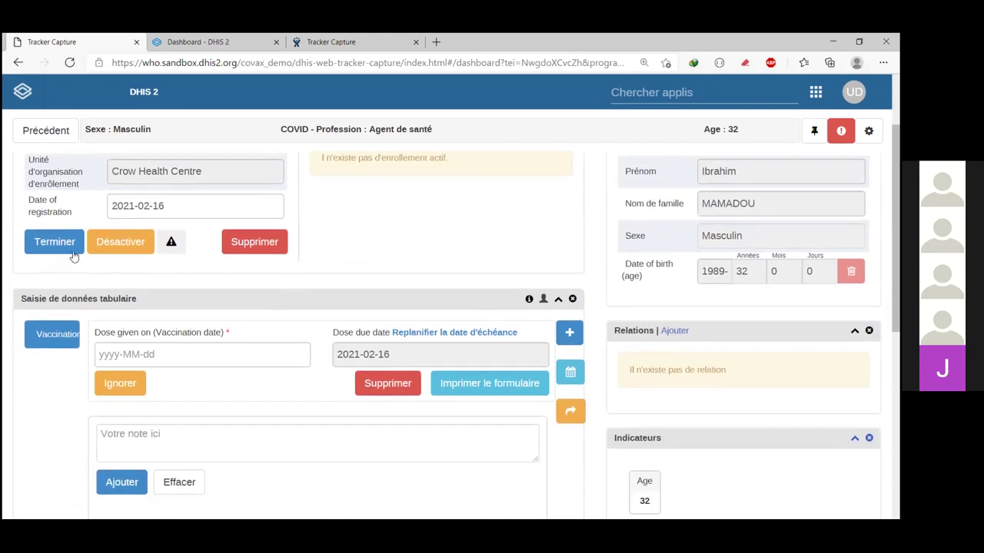
{"action": "scroll", "coordinate": [106, 273], "scroll_direction": "down", "scroll_amount": 1}
{"action": "left_click", "coordinate": [106, 273]}
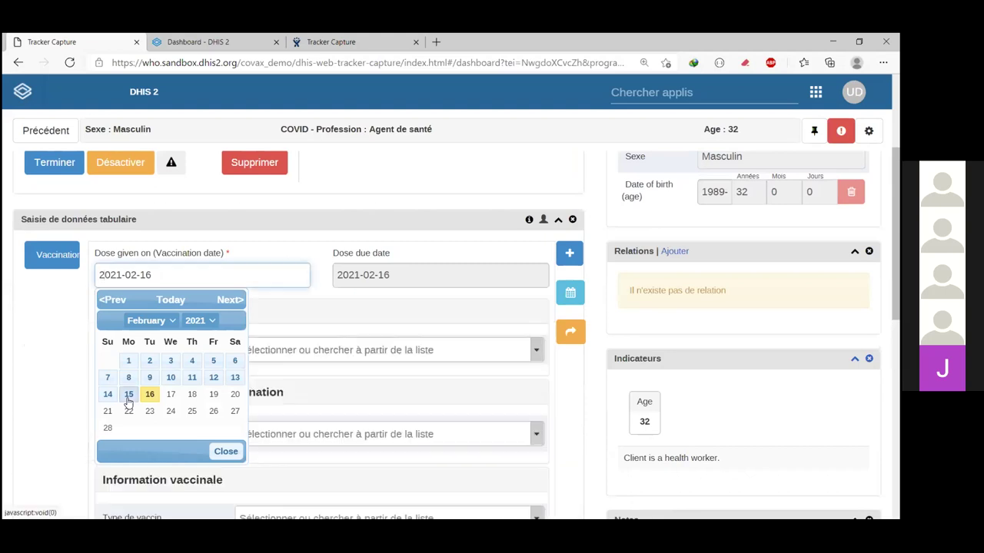
Step: Set the vaccination date to 2021-02-15 and Pathologies sous-jacentes to Oui
{"action": "left_click", "coordinate": [128, 396]}
{"action": "scroll", "coordinate": [293, 337], "scroll_direction": "down", "scroll_amount": 1}
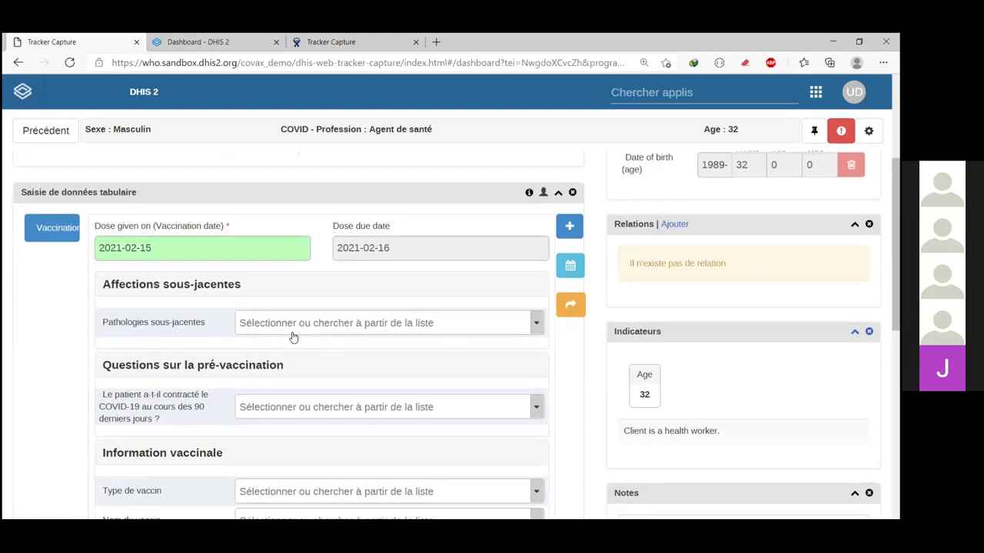
{"action": "scroll", "coordinate": [199, 272], "scroll_direction": "down", "scroll_amount": 1}
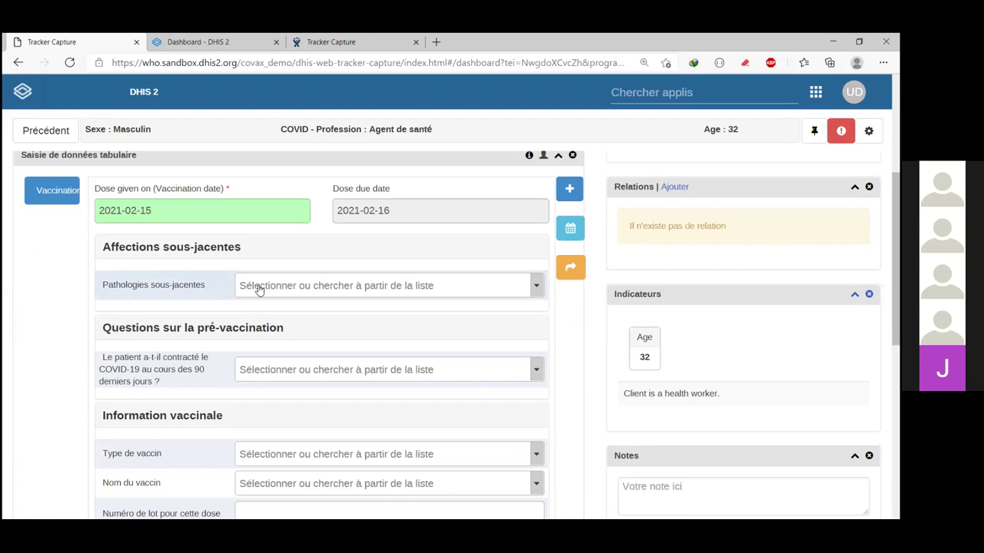
{"action": "left_click", "coordinate": [259, 289]}
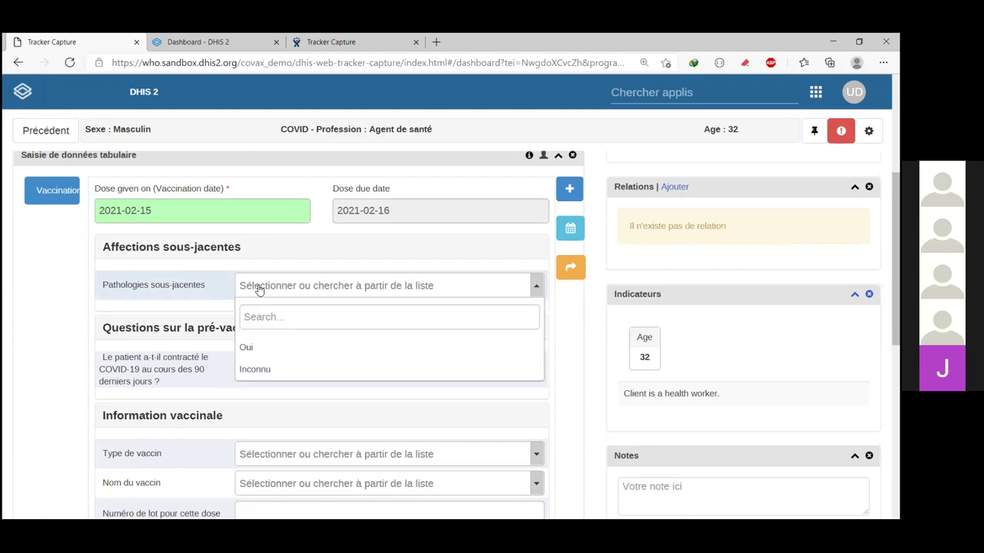
{"action": "left_click", "coordinate": [260, 350]}
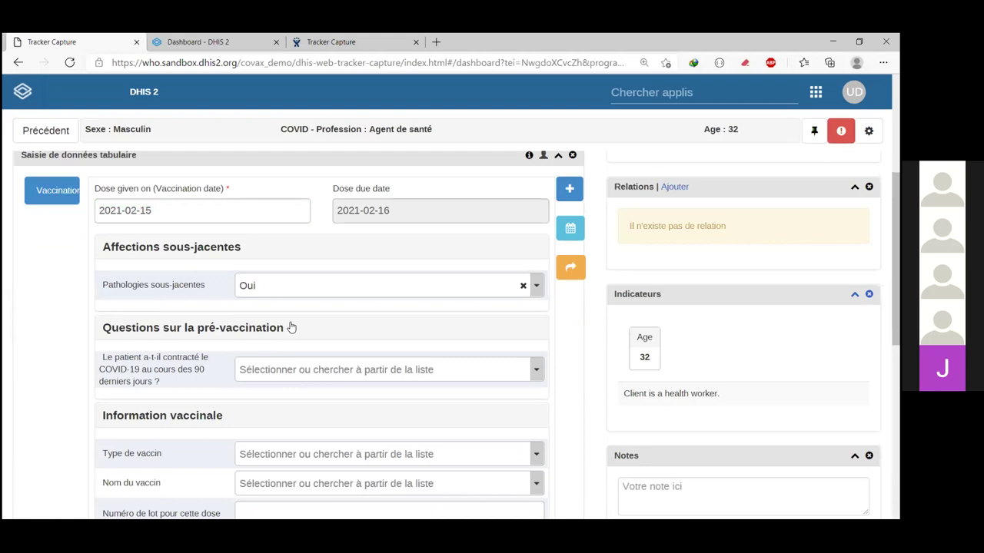
{"action": "scroll", "coordinate": [190, 265], "scroll_direction": "down", "scroll_amount": 1}
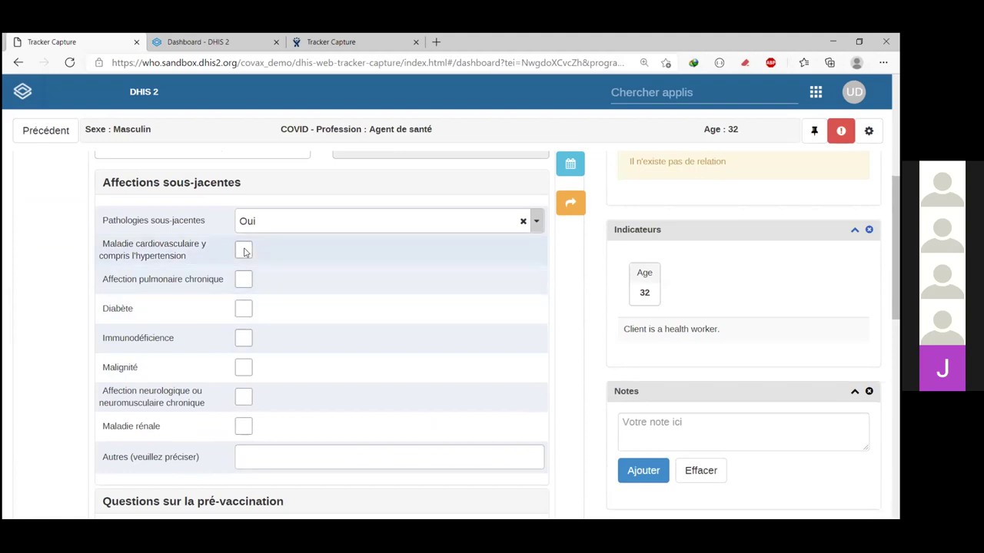
Step: Tick Diabète, Immunodéficience and Maladie rénale as conditions, then collapse Affections sous-jacentes
{"action": "left_click", "coordinate": [246, 309]}
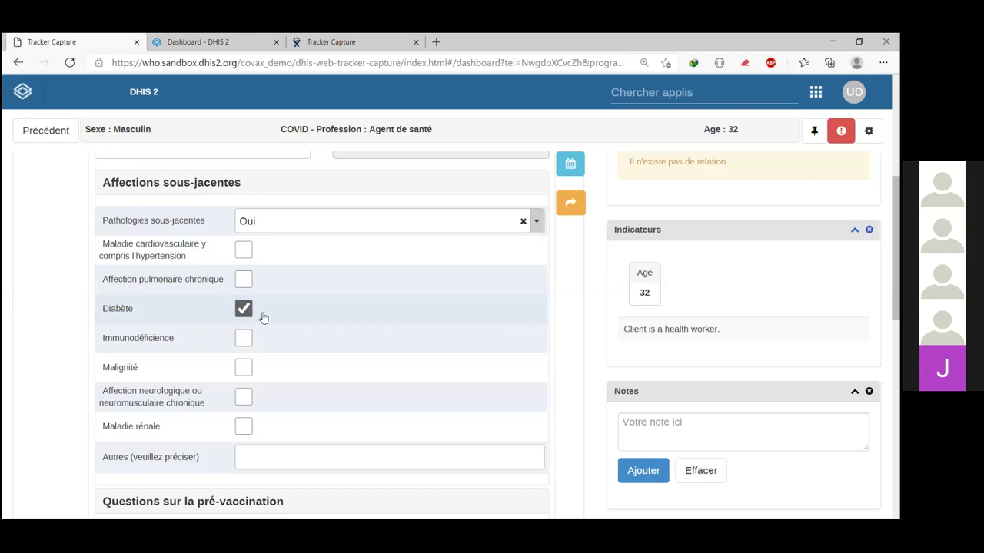
{"action": "scroll", "coordinate": [246, 329], "scroll_direction": "down", "scroll_amount": 1}
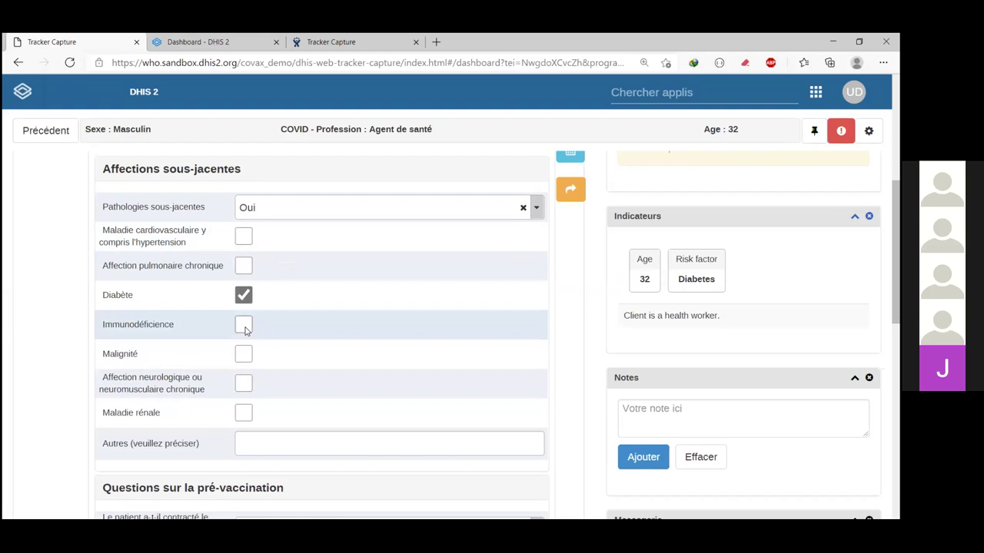
{"action": "left_click", "coordinate": [243, 325]}
{"action": "scroll", "coordinate": [246, 351], "scroll_direction": "down", "scroll_amount": 1}
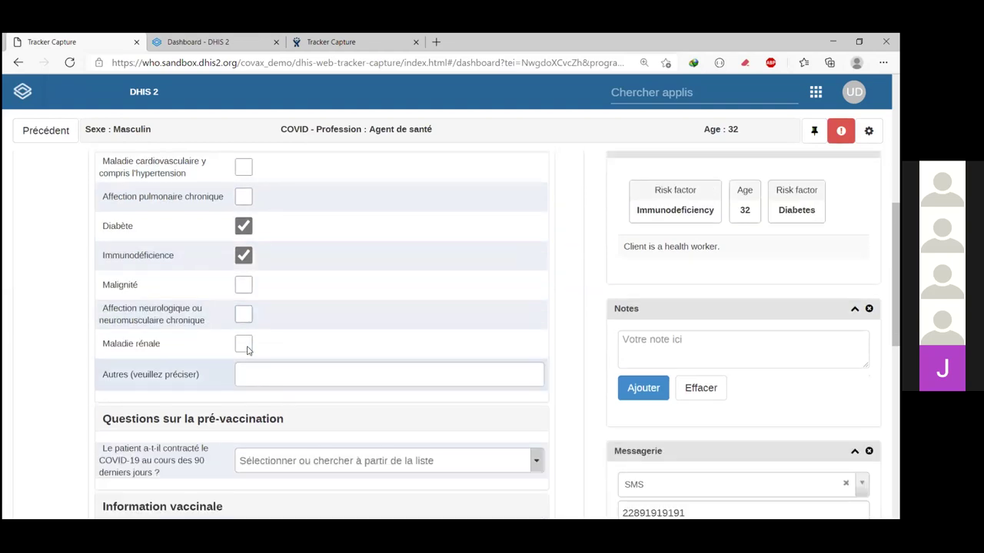
{"action": "left_click", "coordinate": [248, 348]}
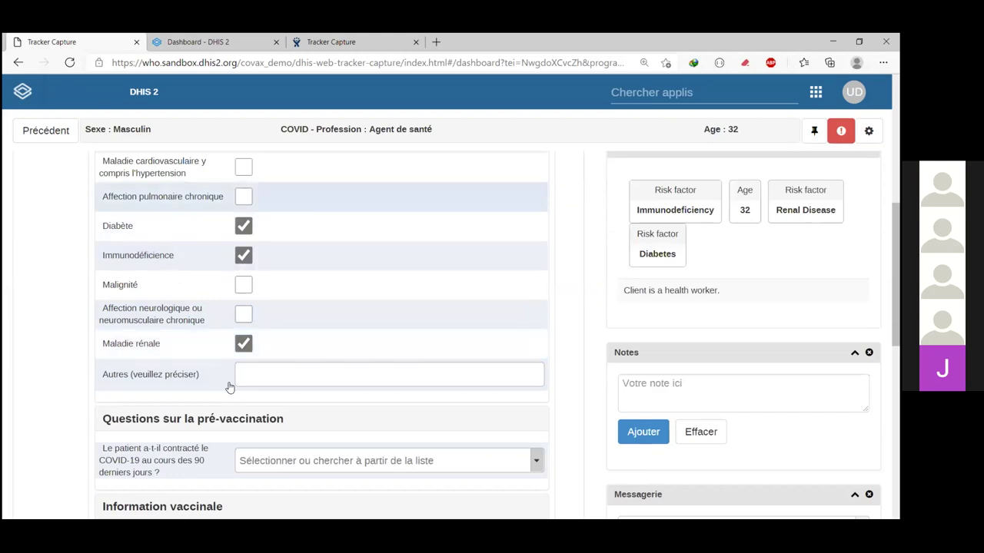
{"action": "left_click", "coordinate": [275, 376]}
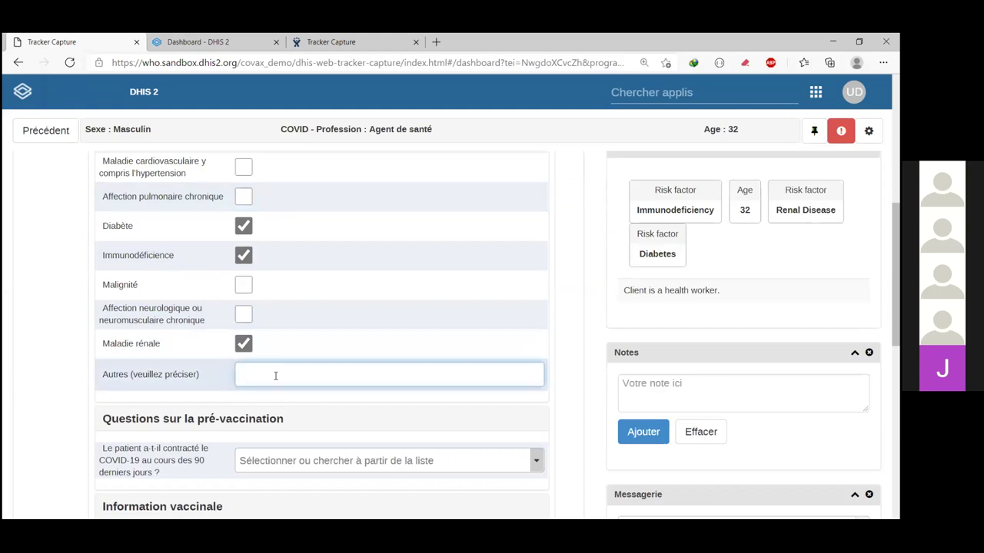
{"action": "scroll", "coordinate": [284, 304], "scroll_direction": "down", "scroll_amount": 2}
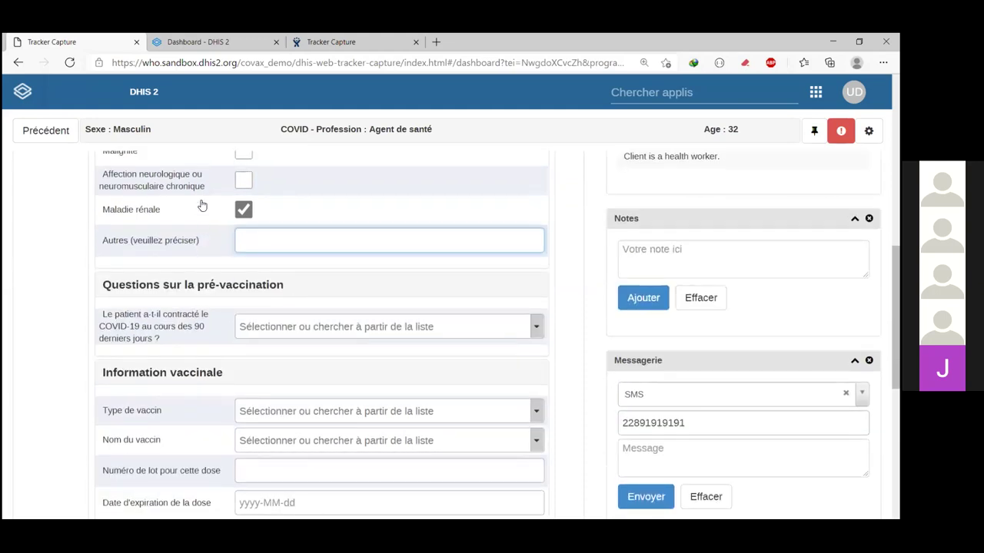
{"action": "scroll", "coordinate": [201, 206], "scroll_direction": "up", "scroll_amount": 3}
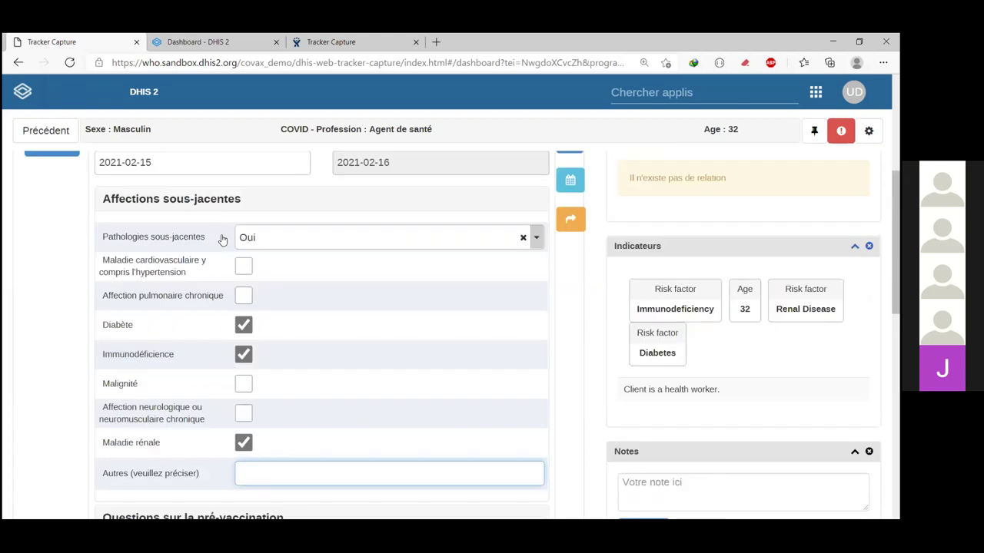
{"action": "left_click", "coordinate": [143, 201]}
{"action": "scroll", "coordinate": [125, 207], "scroll_direction": "down", "scroll_amount": 1}
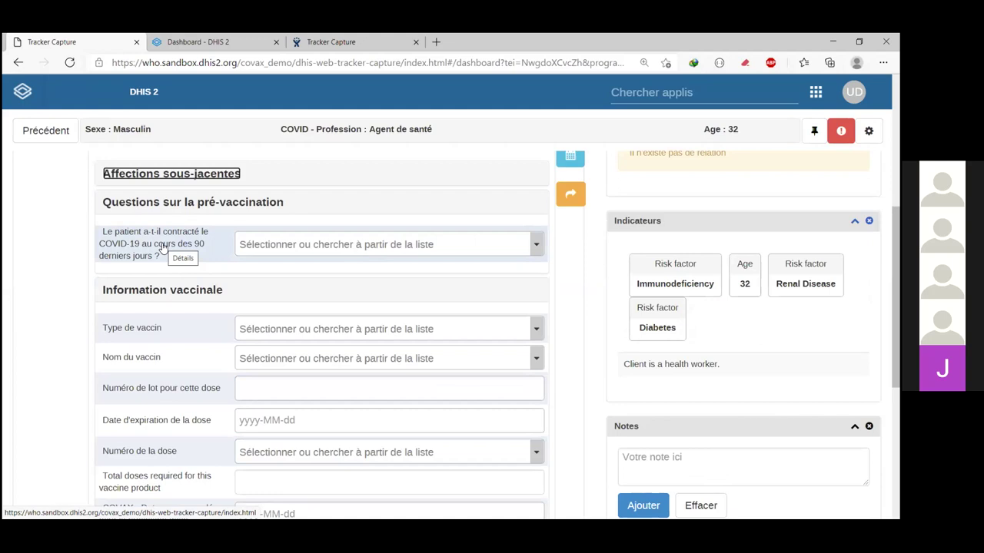
Step: Answer Oui for COVID-19 in the last 90 days, then clear it so the question stays blank
{"action": "left_click", "coordinate": [270, 247]}
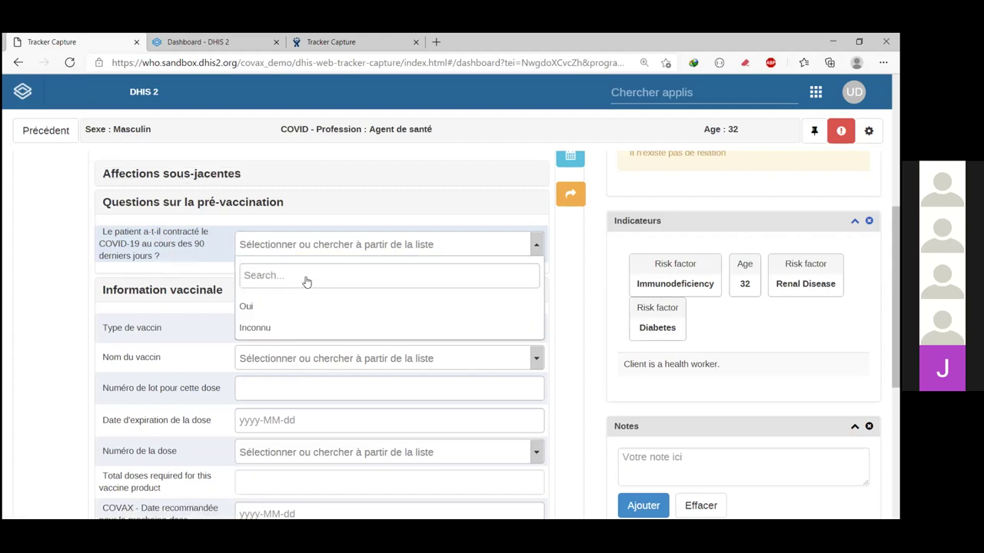
{"action": "left_click", "coordinate": [370, 302]}
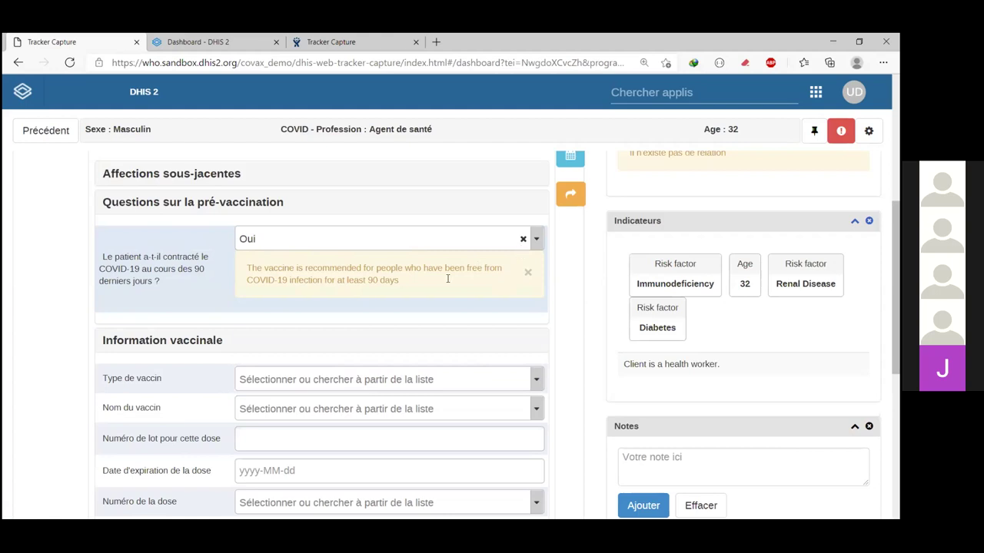
{"action": "left_click", "coordinate": [511, 240]}
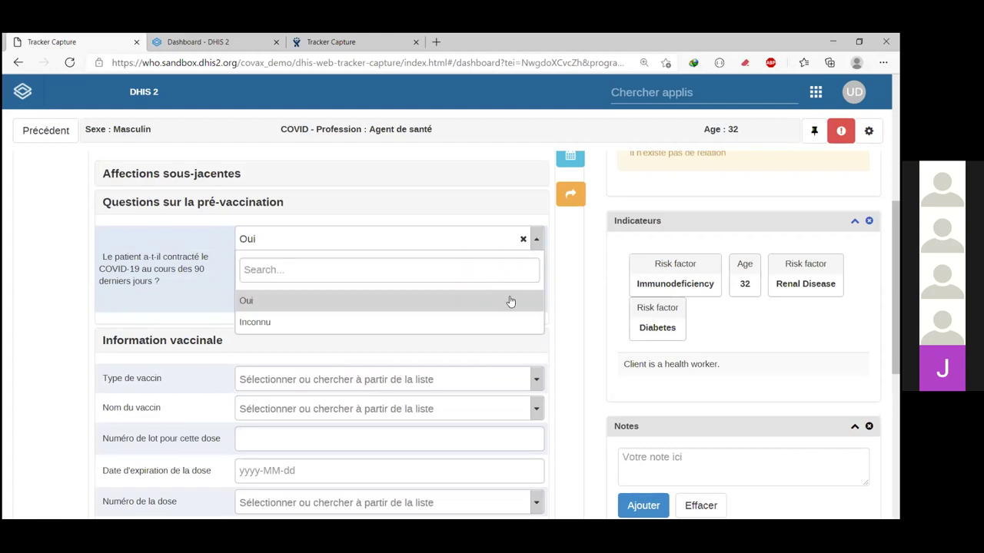
{"action": "left_click", "coordinate": [505, 296]}
{"action": "left_click", "coordinate": [523, 239]}
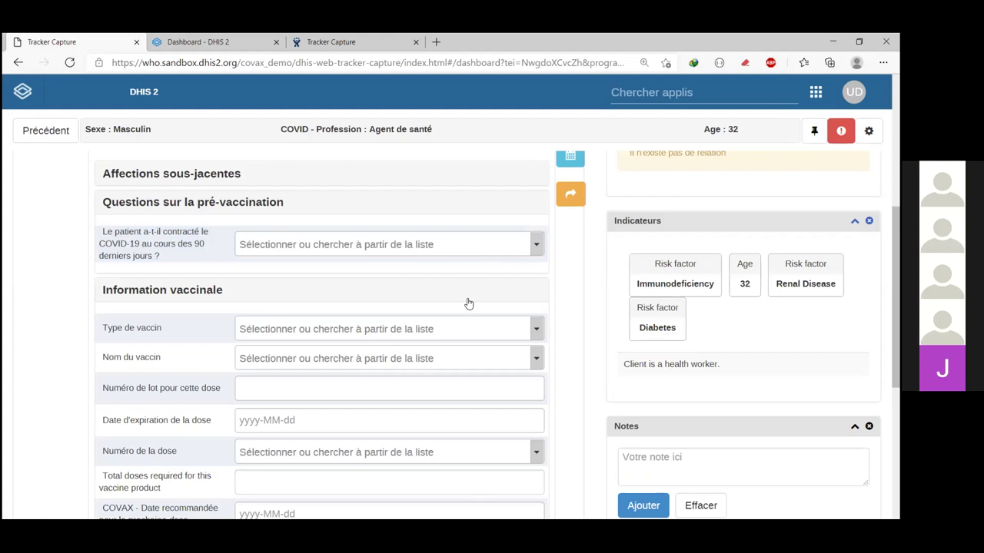
{"action": "left_click", "coordinate": [535, 239]}
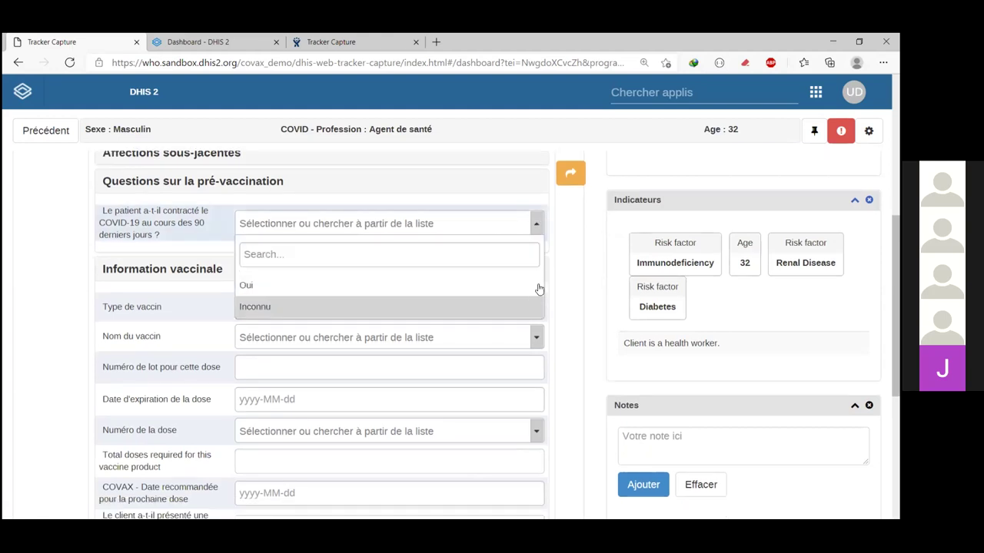
{"action": "scroll", "coordinate": [580, 331], "scroll_direction": "down", "scroll_amount": 1}
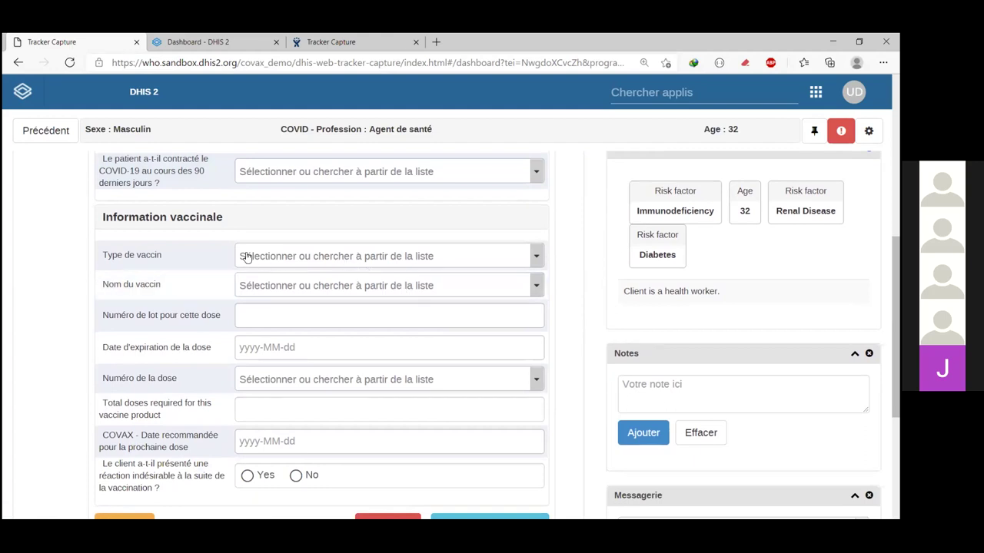
{"action": "scroll", "coordinate": [154, 221], "scroll_direction": "down", "scroll_amount": 1}
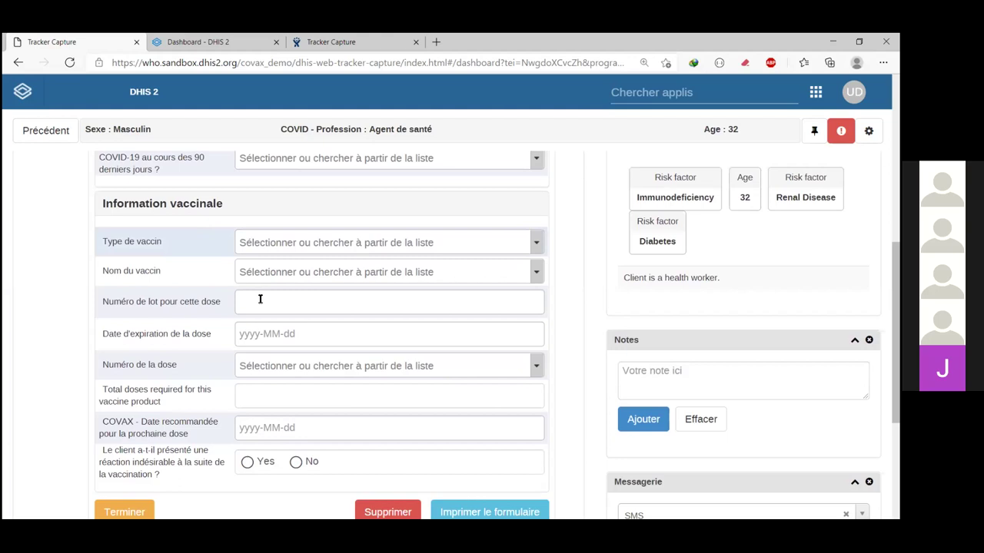
Step: Set the vaccine type to COVAX1 and the vaccine name to AZD1222
{"action": "left_click", "coordinate": [339, 242]}
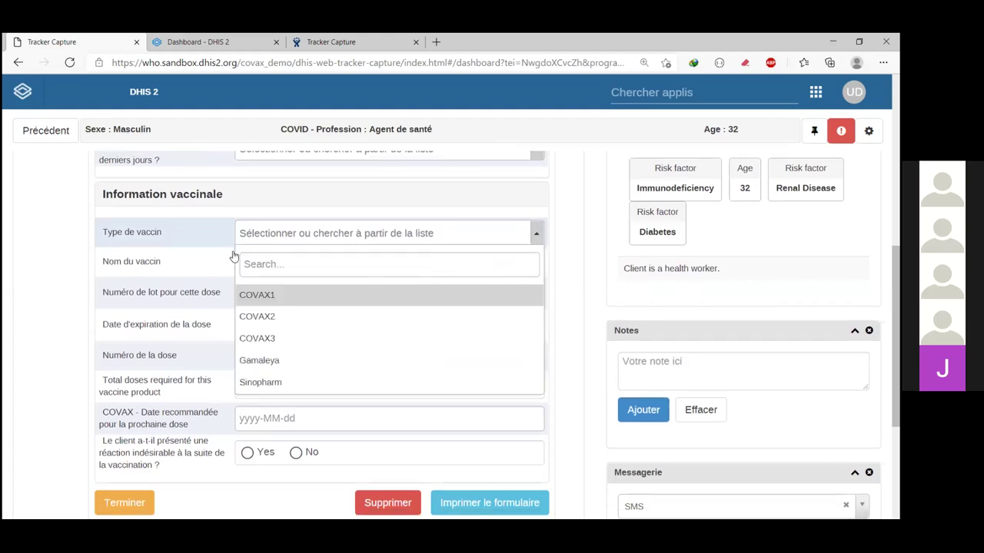
{"action": "left_click", "coordinate": [503, 250]}
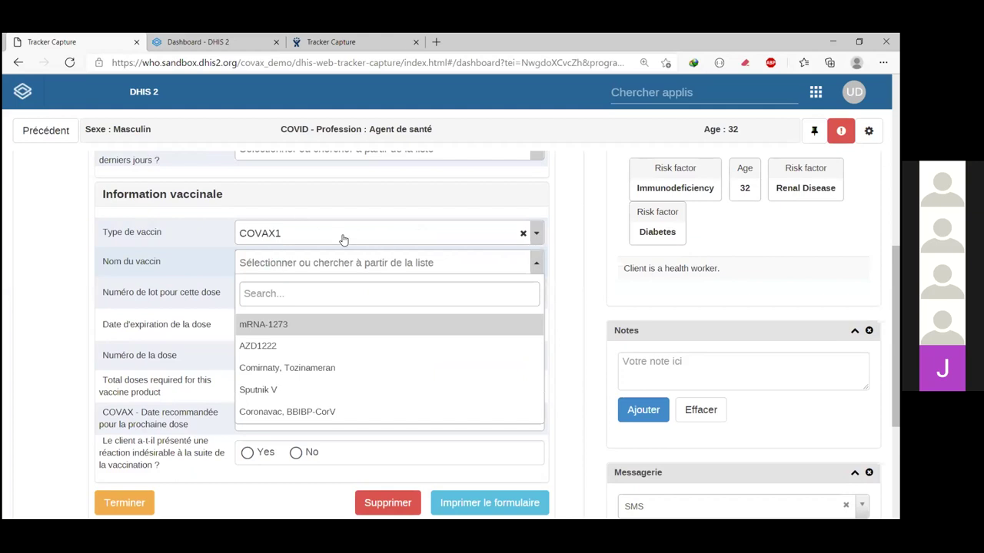
{"action": "key", "text": "Down"}
{"action": "key", "text": "Return"}
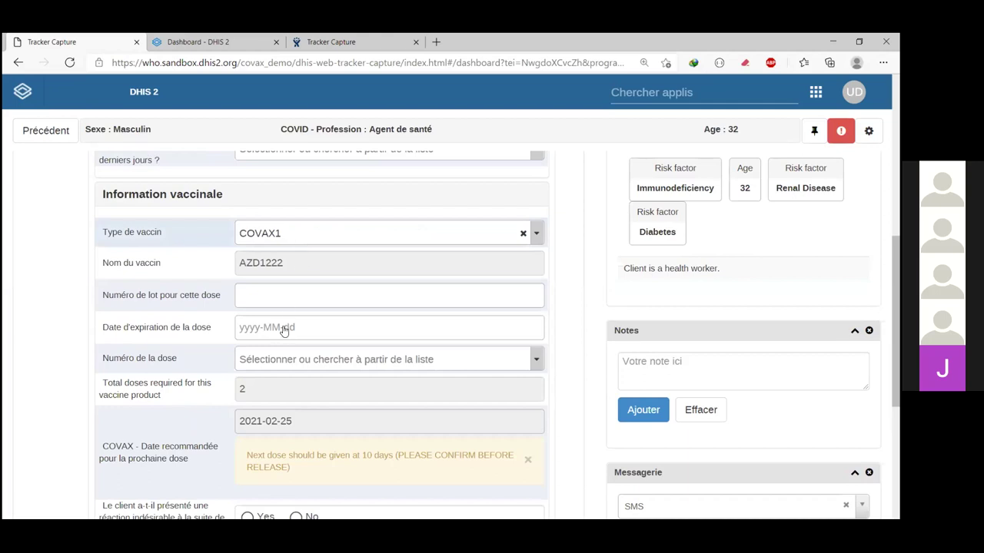
{"action": "key", "text": "Down"}
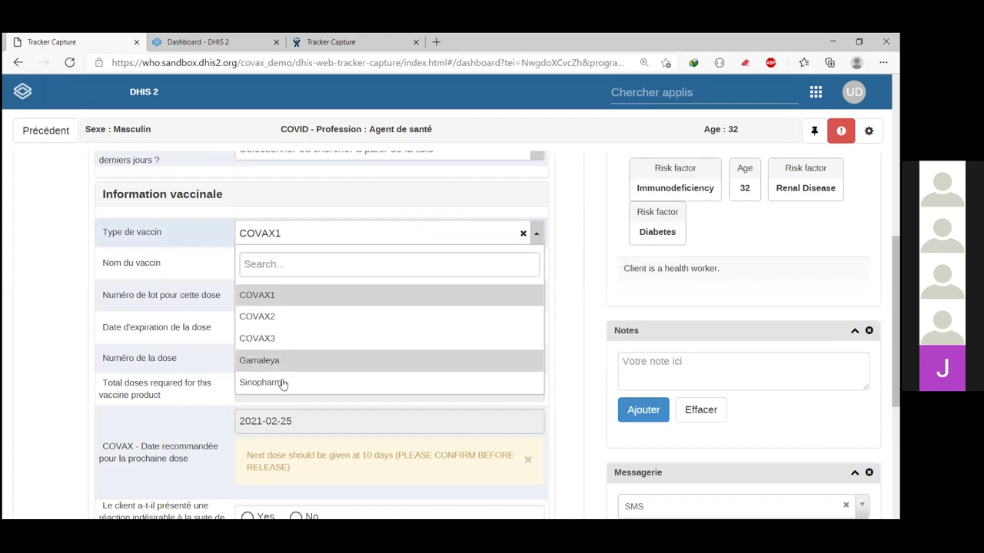
{"action": "left_click", "coordinate": [553, 353]}
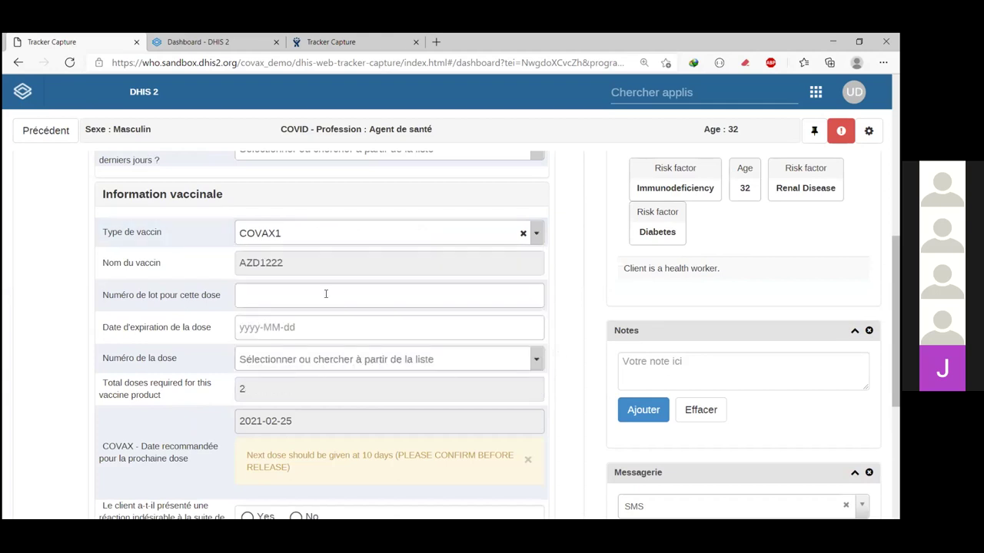
{"action": "left_click", "coordinate": [264, 294]}
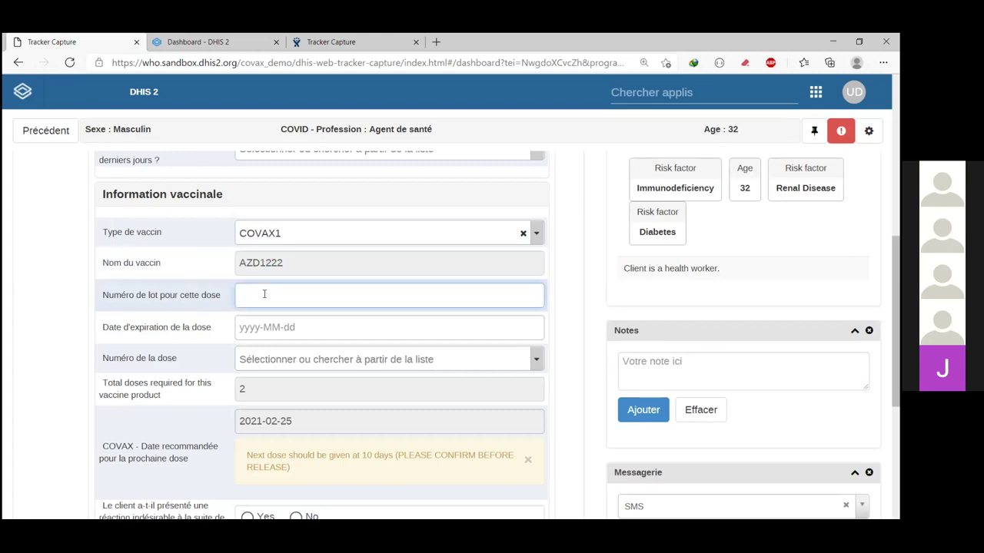
{"action": "left_click", "coordinate": [342, 332]}
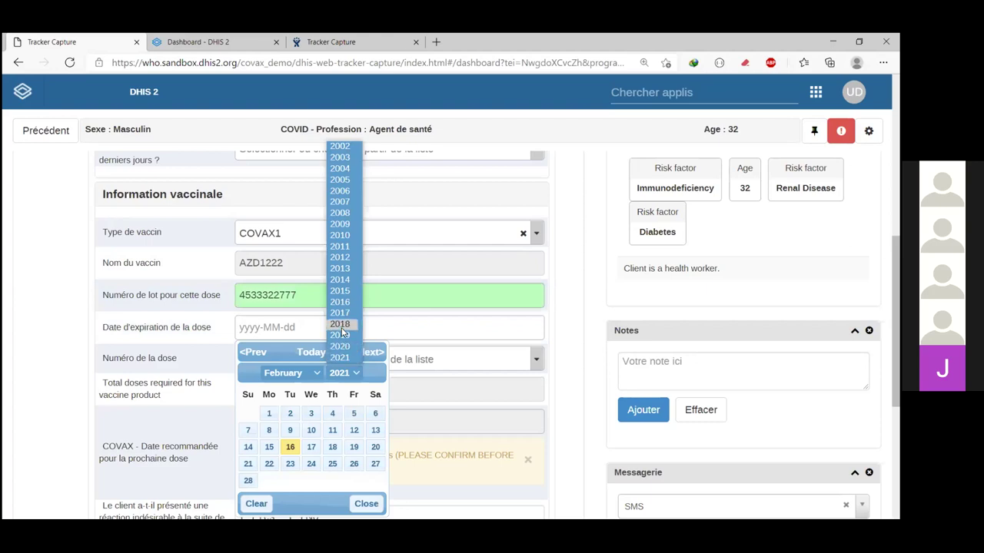
{"action": "scroll", "coordinate": [343, 335], "scroll_direction": "down", "scroll_amount": 1}
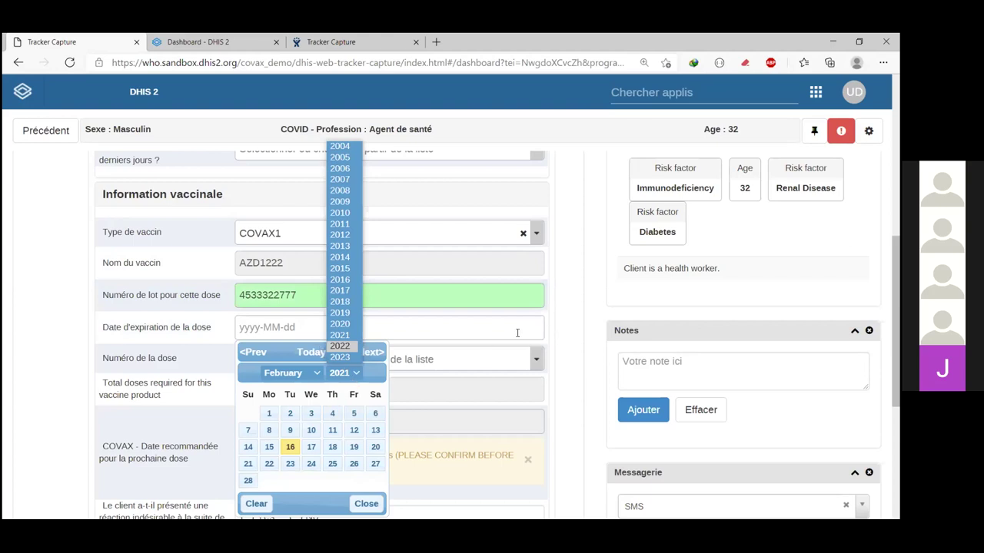
{"action": "left_click", "coordinate": [517, 332]}
{"action": "type", "text": "2022-02-03"}
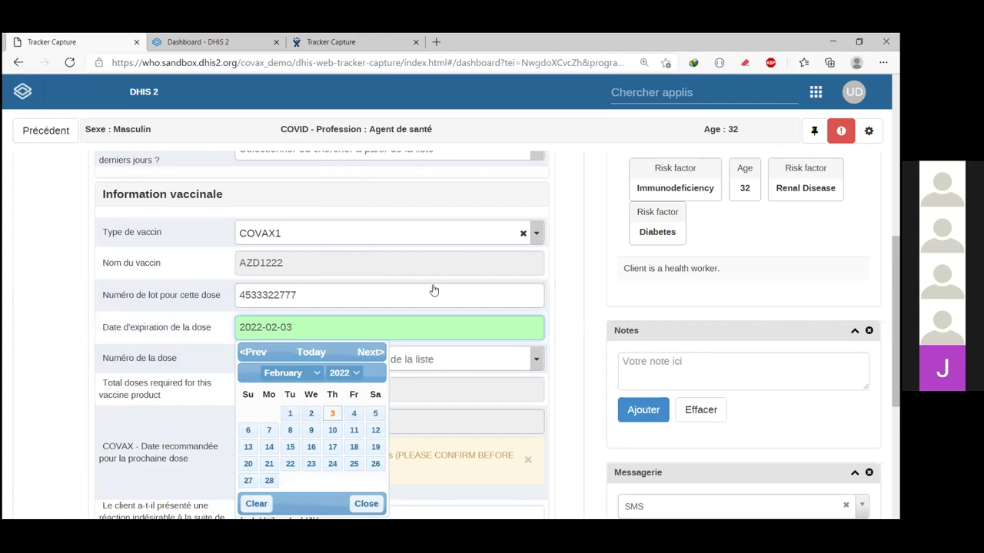
{"action": "scroll", "coordinate": [435, 289], "scroll_direction": "down", "scroll_amount": 1}
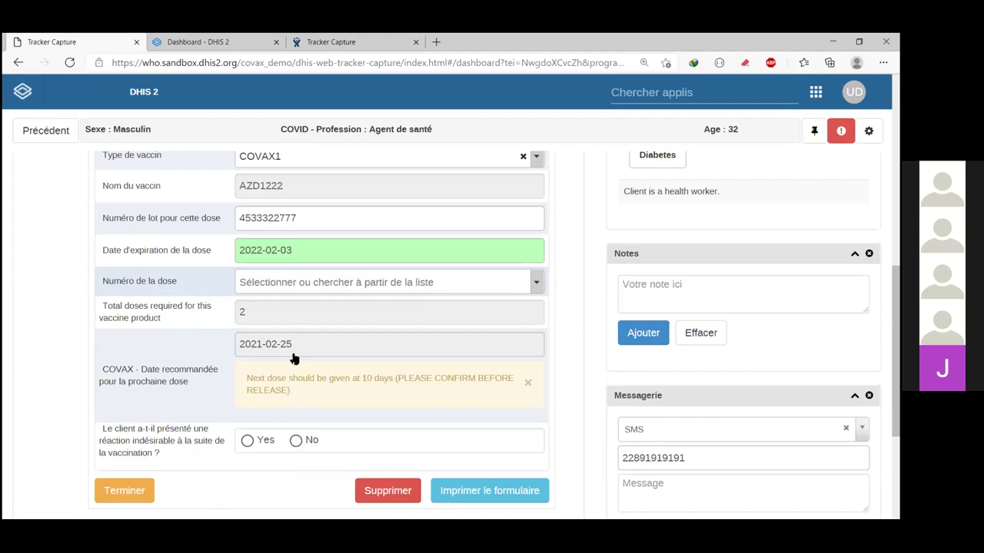
Step: Record this vaccination as the 1ère dose
{"action": "key", "text": "Down"}
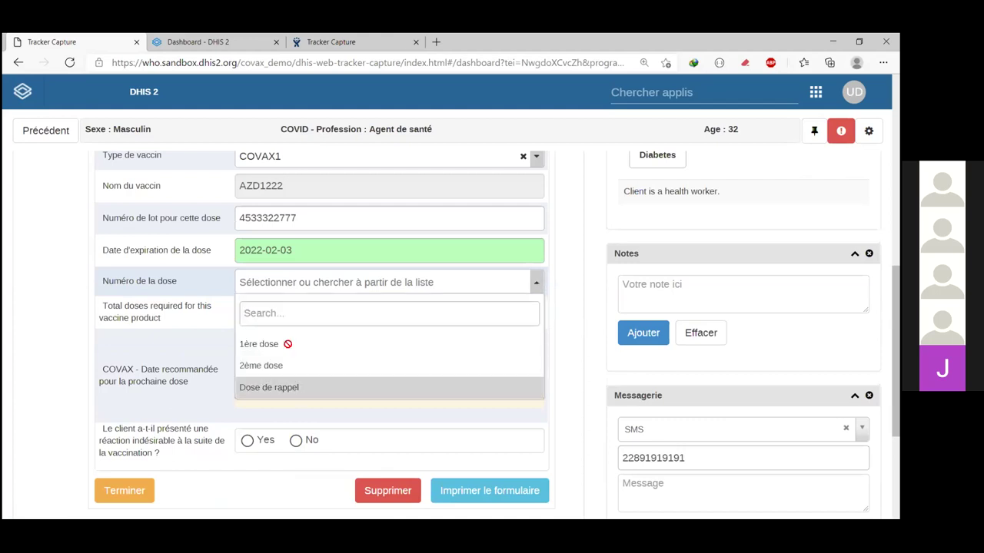
{"action": "left_click", "coordinate": [277, 344]}
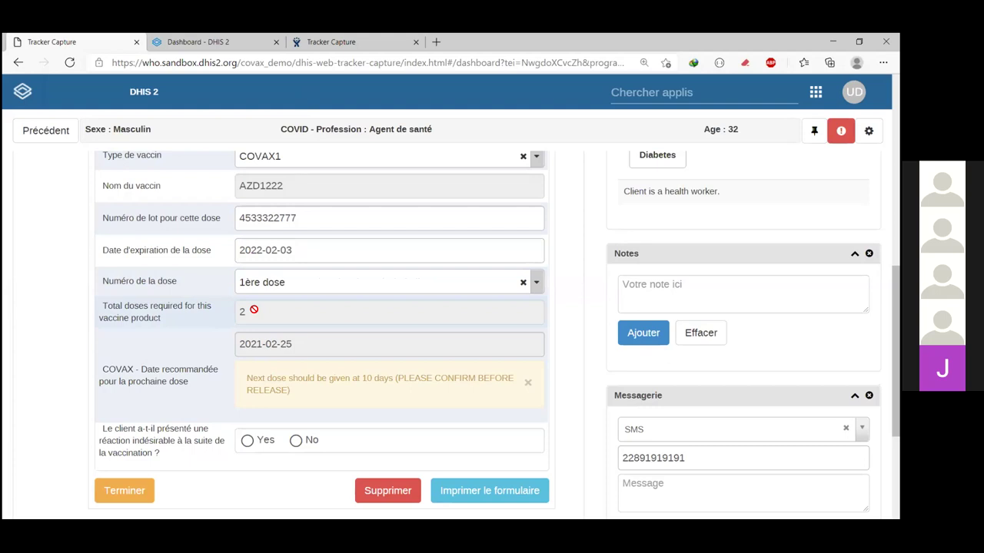
{"action": "scroll", "coordinate": [274, 340], "scroll_direction": "down", "scroll_amount": 1}
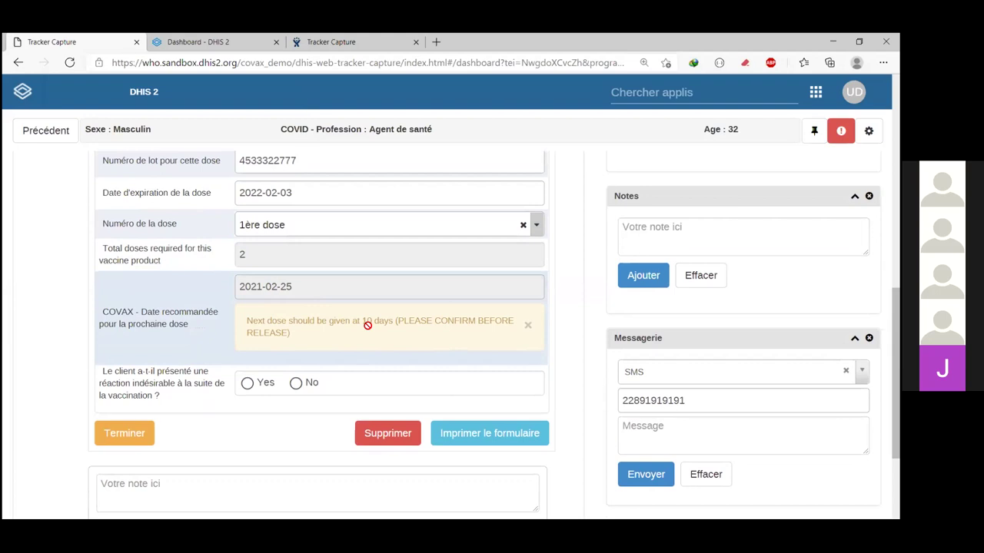
{"action": "scroll", "coordinate": [367, 324], "scroll_direction": "down", "scroll_amount": 1}
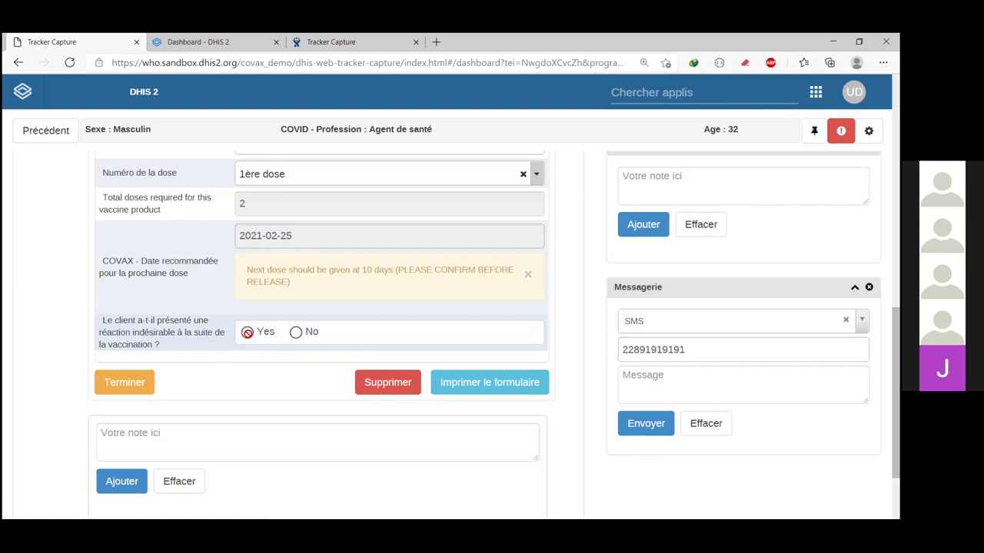
Step: Answer No to the adverse reaction question and complete the event with Terminer
{"action": "left_click", "coordinate": [247, 332]}
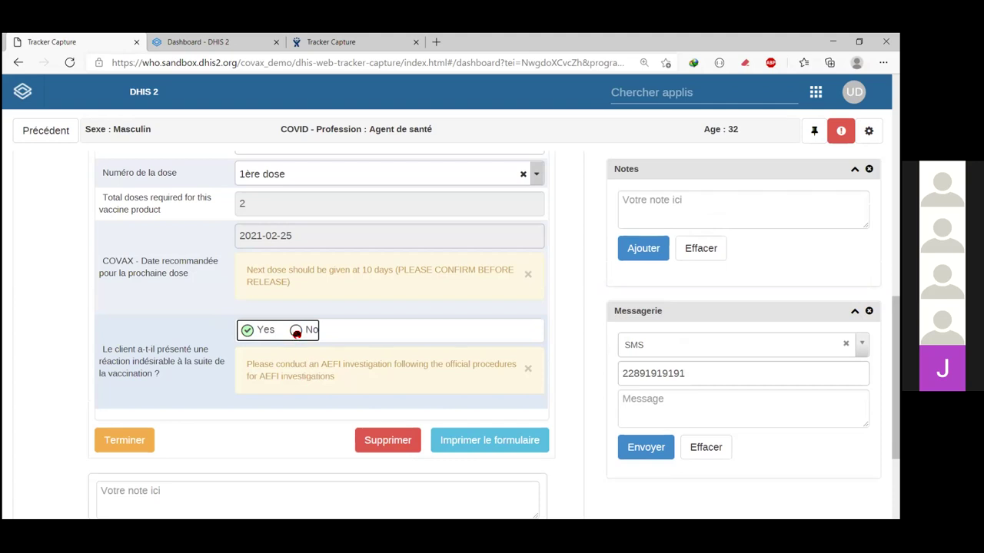
{"action": "left_click", "coordinate": [296, 332]}
{"action": "left_click", "coordinate": [143, 379]}
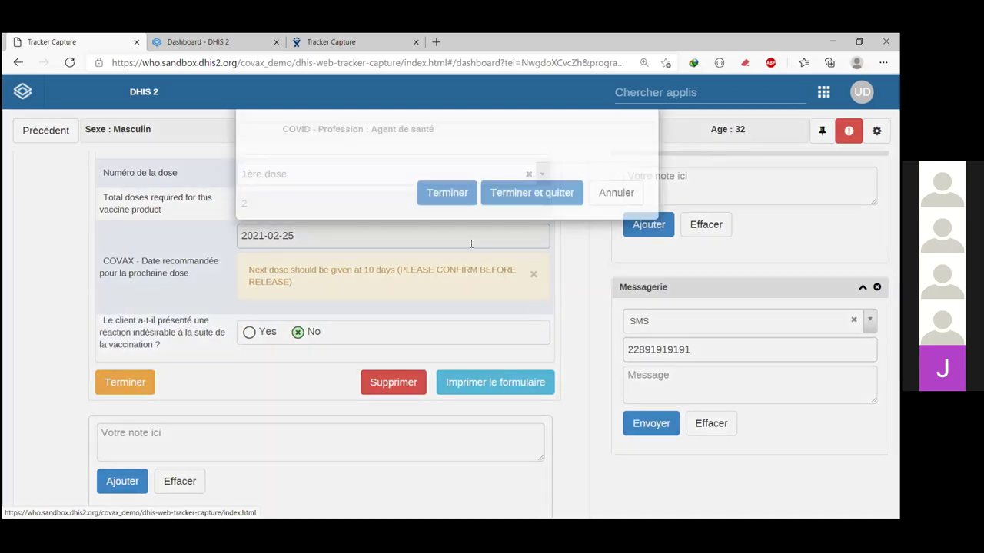
Step: Confirm completion and save the next Vaccination dose due on 2021-02-25
{"action": "key", "text": "Return"}
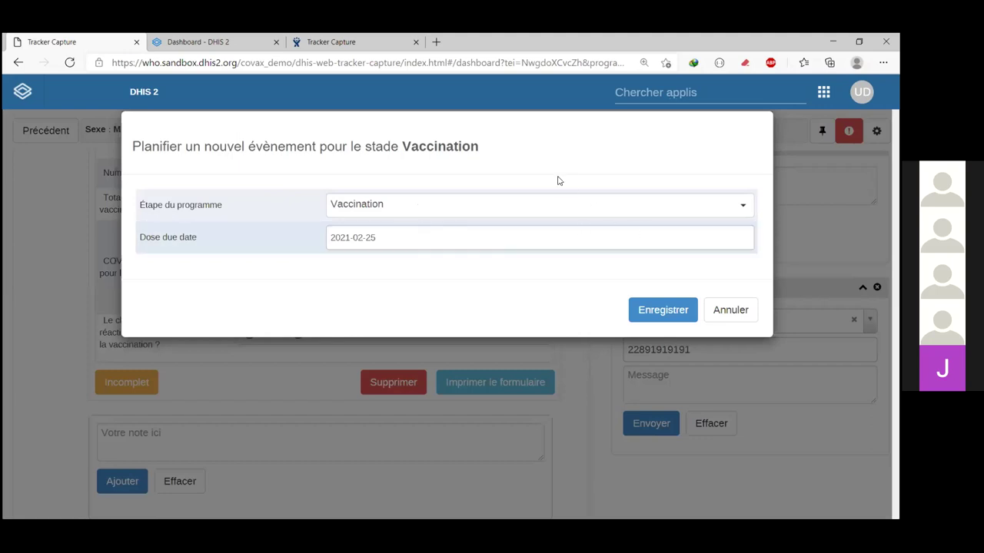
{"action": "left_click", "coordinate": [398, 239]}
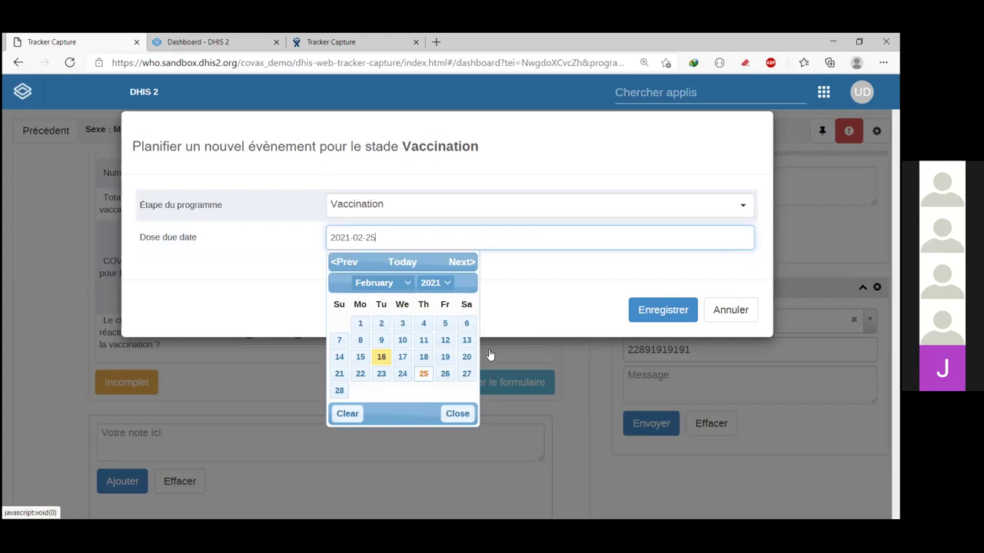
{"action": "left_click", "coordinate": [663, 309]}
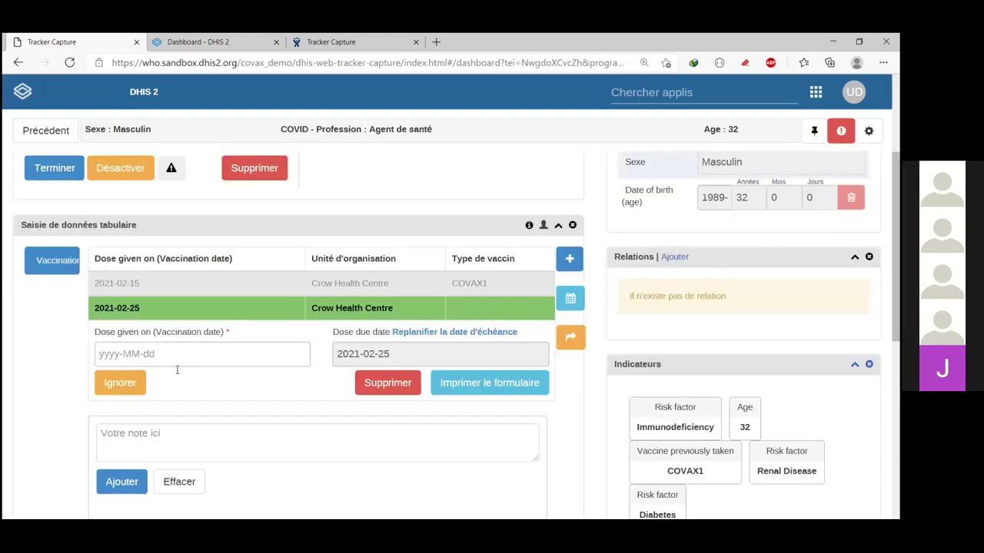
Step: Date the scheduled vaccination event 2021-02-16
{"action": "left_click", "coordinate": [176, 370]}
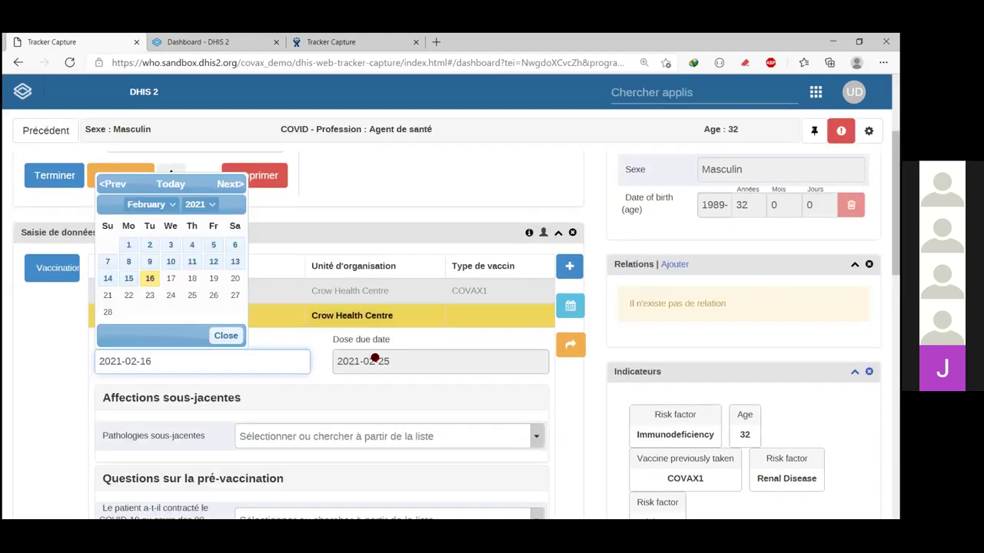
{"action": "left_click", "coordinate": [398, 382]}
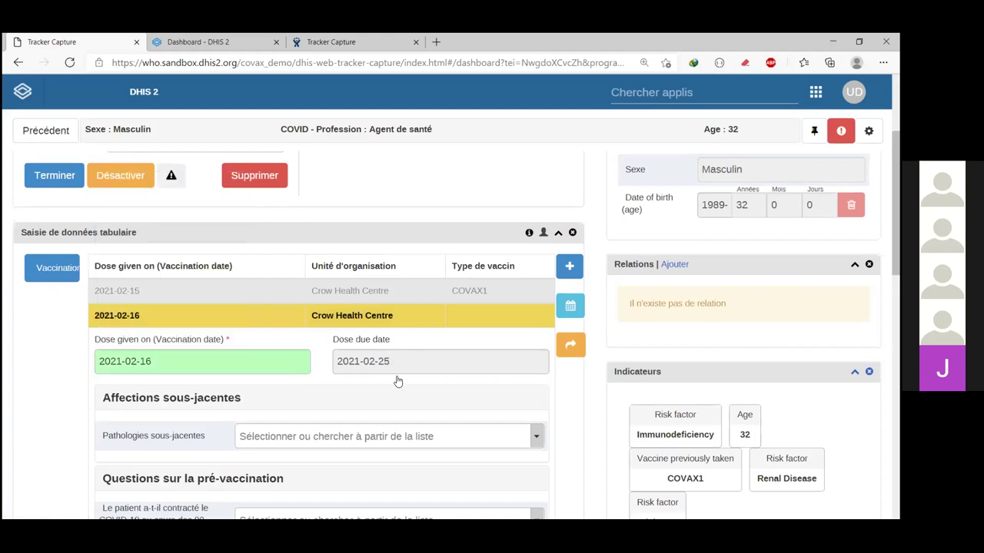
{"action": "scroll", "coordinate": [229, 293], "scroll_direction": "down", "scroll_amount": 1}
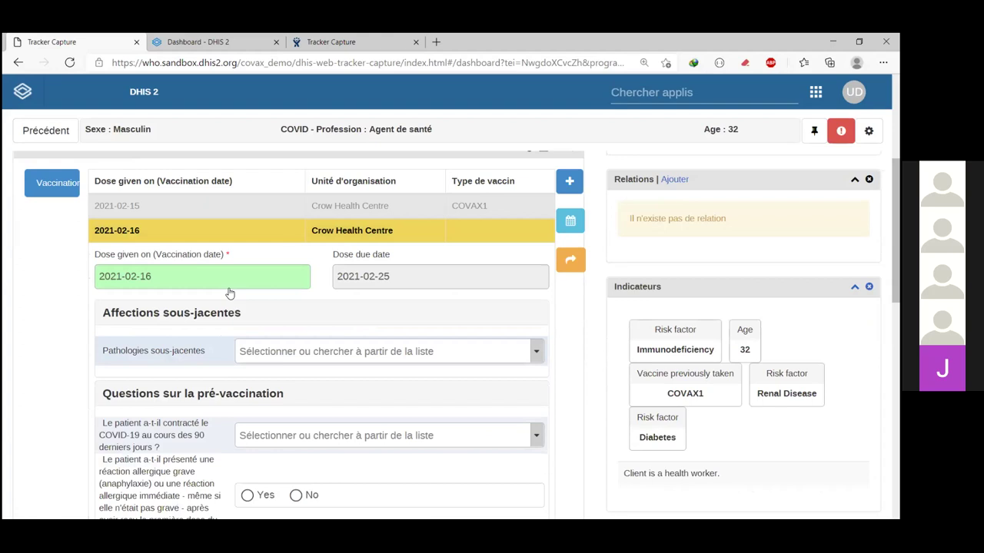
{"action": "scroll", "coordinate": [242, 292], "scroll_direction": "down", "scroll_amount": 1}
Step: Answer Oui for Pathologies sous-jacentes
{"action": "left_click", "coordinate": [260, 284]}
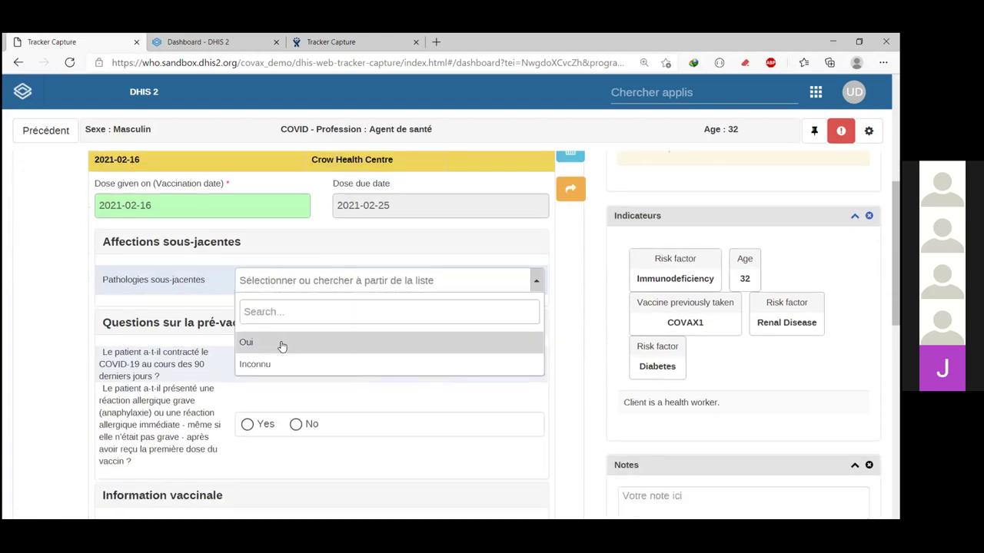
{"action": "left_click", "coordinate": [275, 344]}
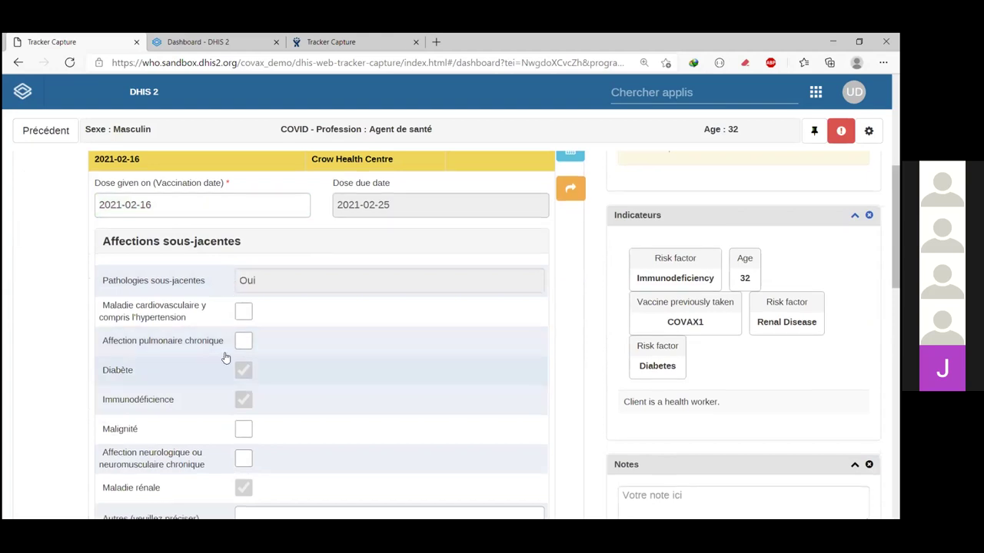
{"action": "scroll", "coordinate": [246, 361], "scroll_direction": "down", "scroll_amount": 1}
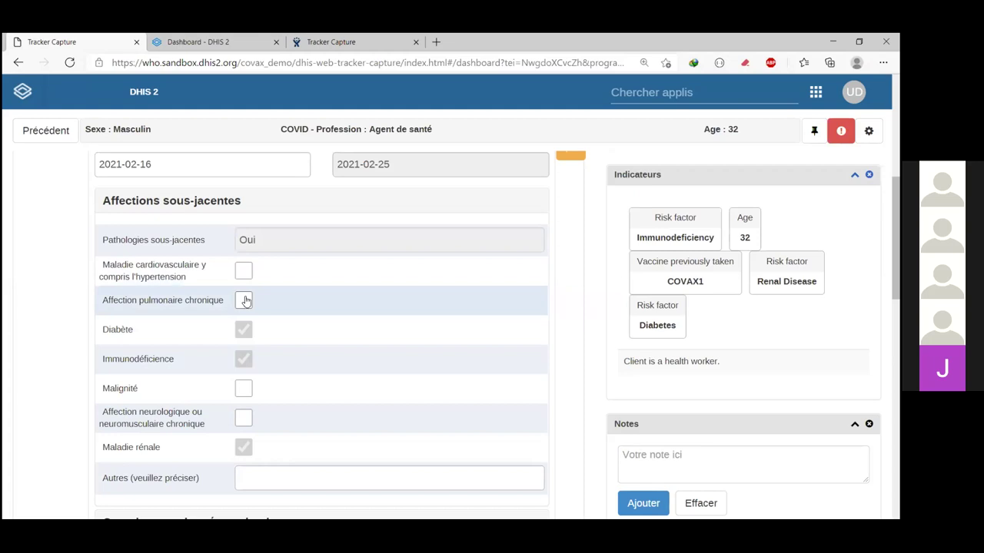
{"action": "scroll", "coordinate": [219, 281], "scroll_direction": "down", "scroll_amount": 3}
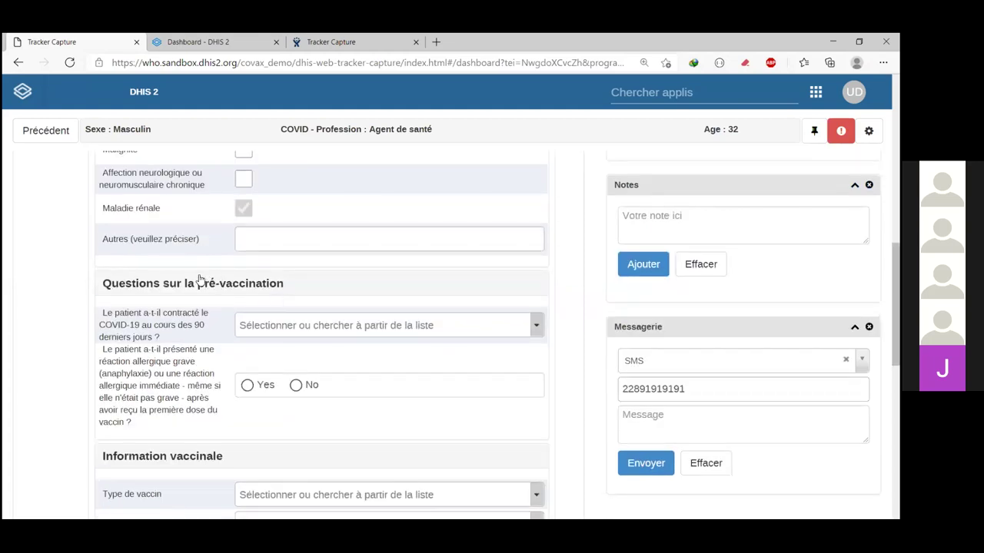
{"action": "scroll", "coordinate": [206, 281], "scroll_direction": "down", "scroll_amount": 1}
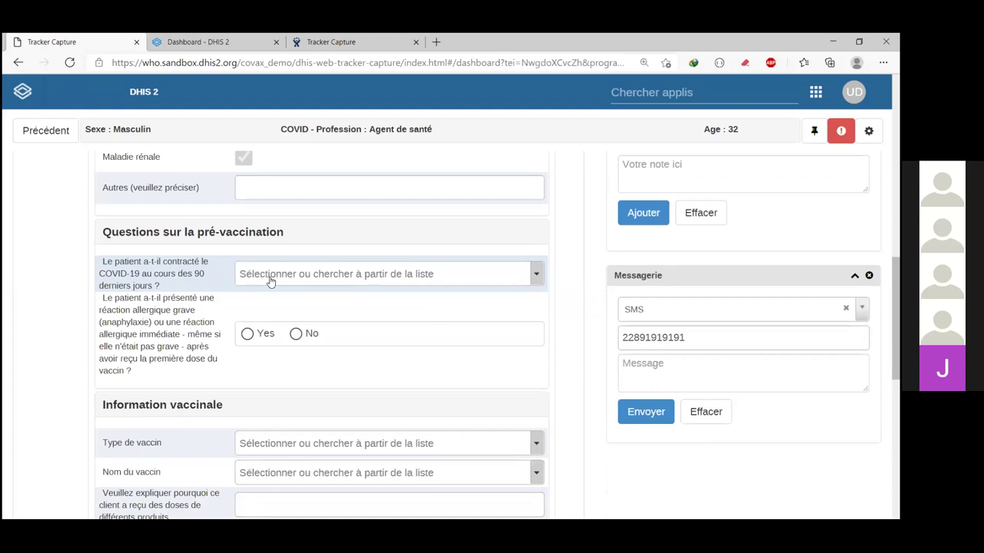
{"action": "left_click", "coordinate": [248, 335]}
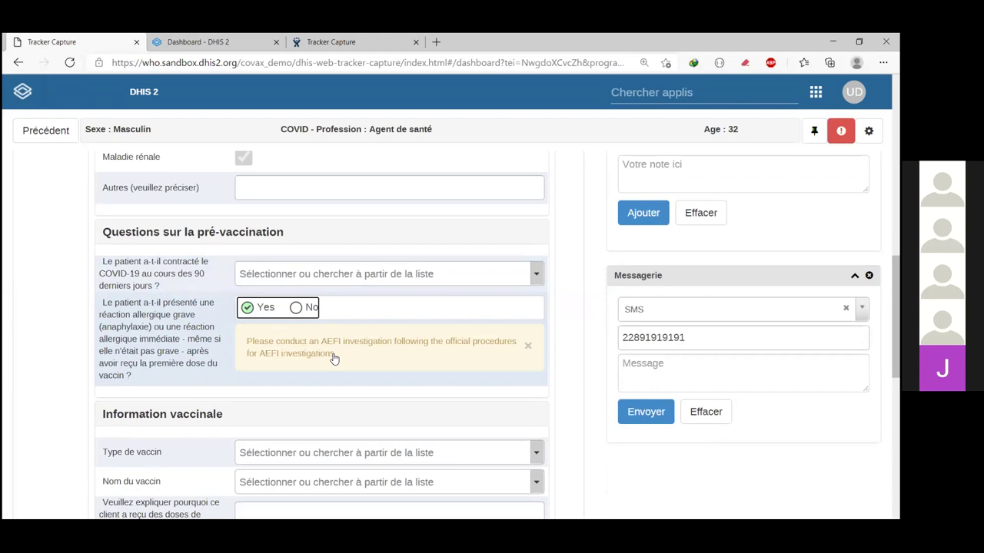
{"action": "left_click", "coordinate": [246, 308]}
{"action": "scroll", "coordinate": [277, 338], "scroll_direction": "down", "scroll_amount": 2}
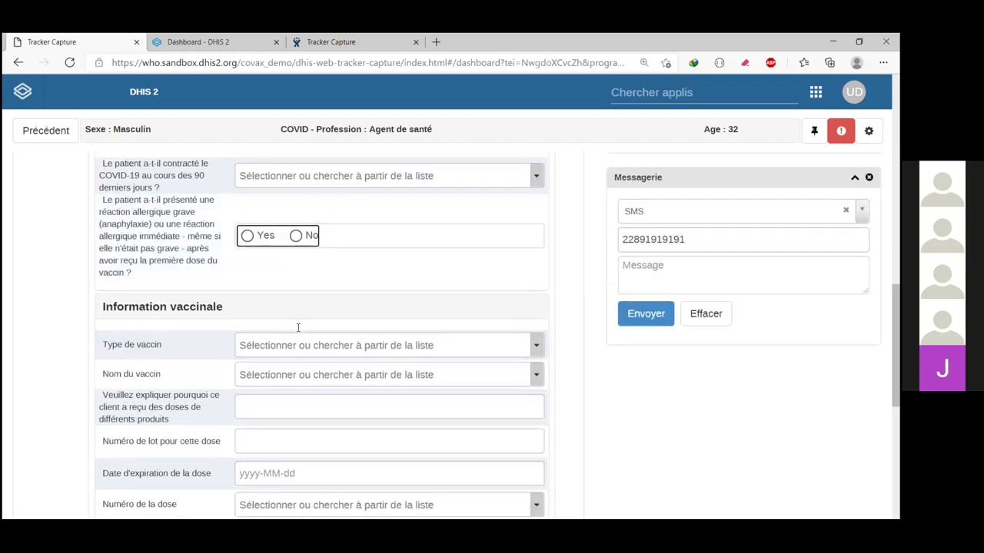
{"action": "scroll", "coordinate": [281, 228], "scroll_direction": "down", "scroll_amount": 3}
Step: Set the vaccine type to COVAX1 and enter lot number 567743455
{"action": "scroll", "coordinate": [283, 229], "scroll_direction": "up", "scroll_amount": 1}
{"action": "left_click", "coordinate": [282, 229]}
{"action": "left_click", "coordinate": [283, 291]}
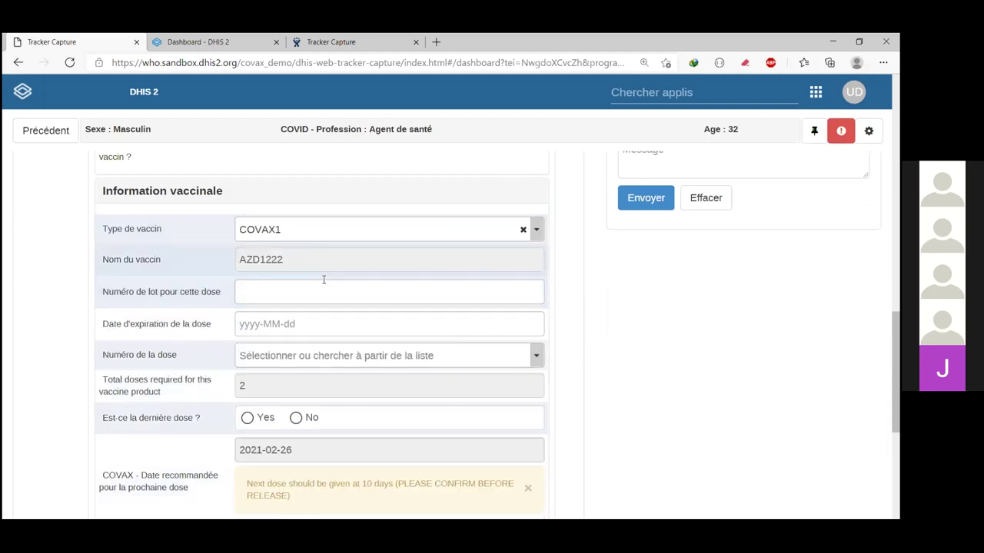
{"action": "left_click", "coordinate": [290, 283]}
{"action": "type", "text": "567743455"}
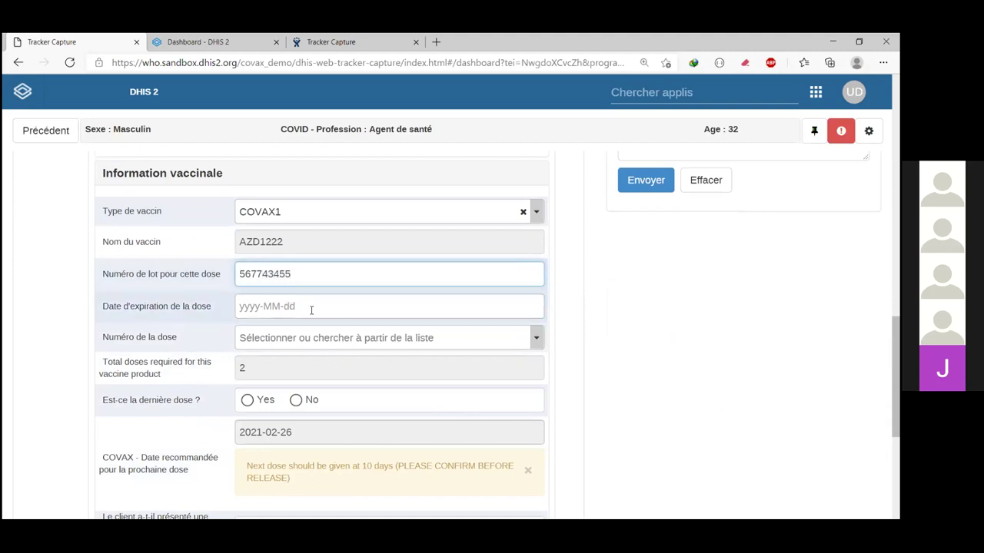
Step: Set the vaccine expiry date to 2022-02-09
{"action": "left_click", "coordinate": [312, 307]}
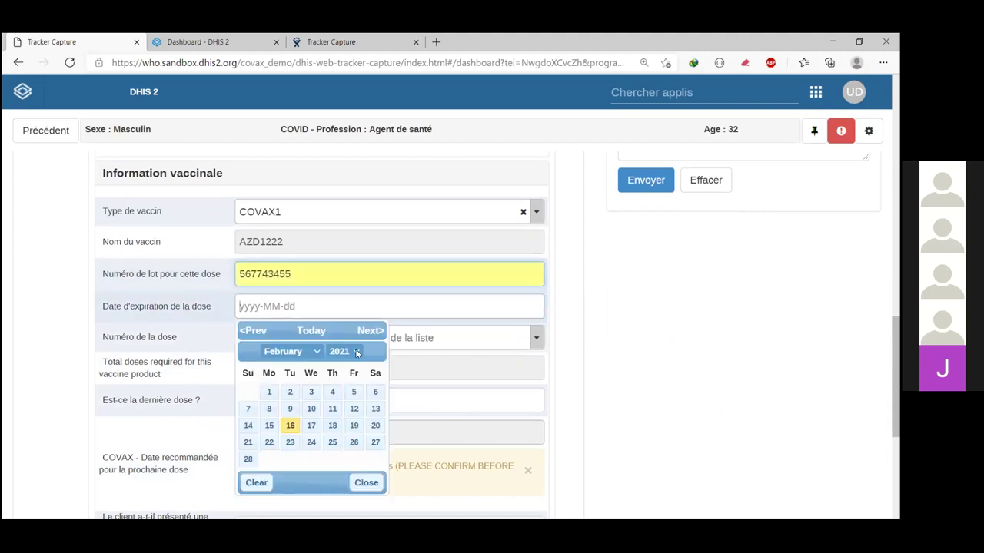
{"action": "left_click", "coordinate": [344, 351]}
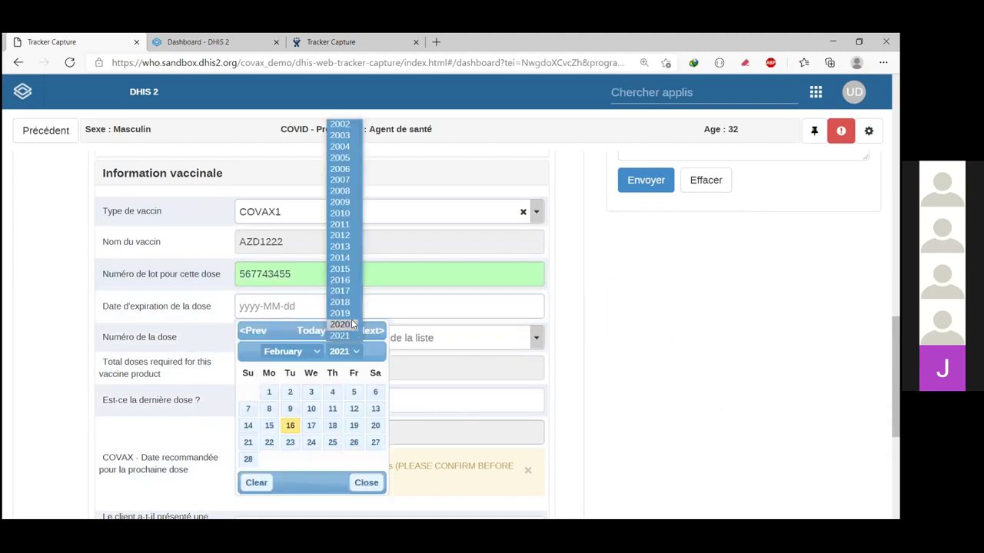
{"action": "left_click", "coordinate": [348, 275]}
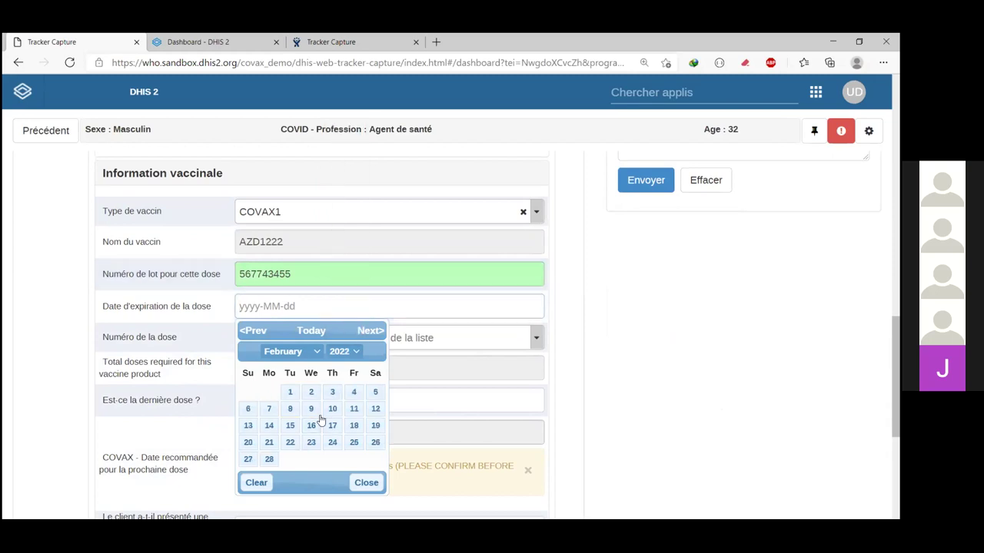
{"action": "left_click", "coordinate": [311, 409]}
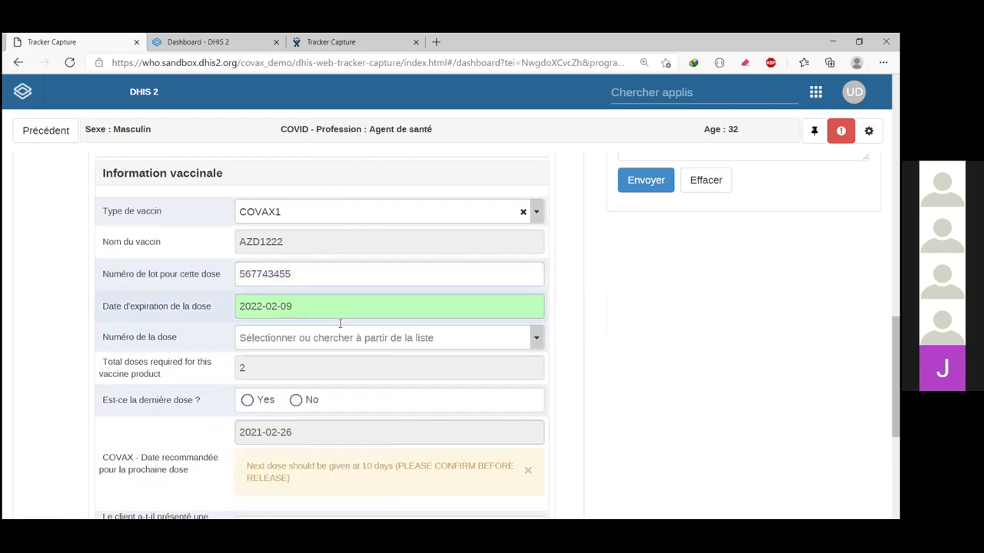
{"action": "scroll", "coordinate": [341, 308], "scroll_direction": "down", "scroll_amount": 1}
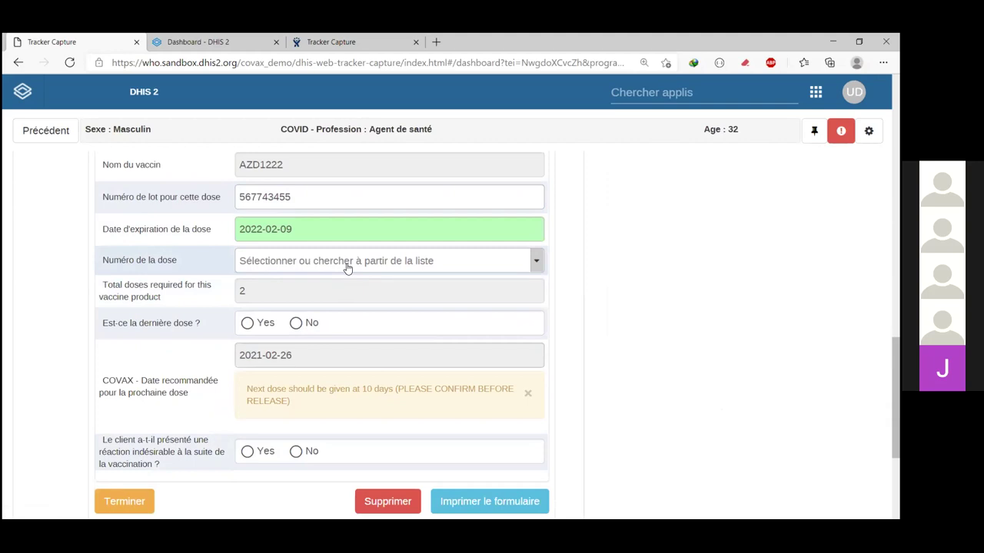
Step: Choose 2ème dose as the dose number
{"action": "left_click", "coordinate": [347, 265]}
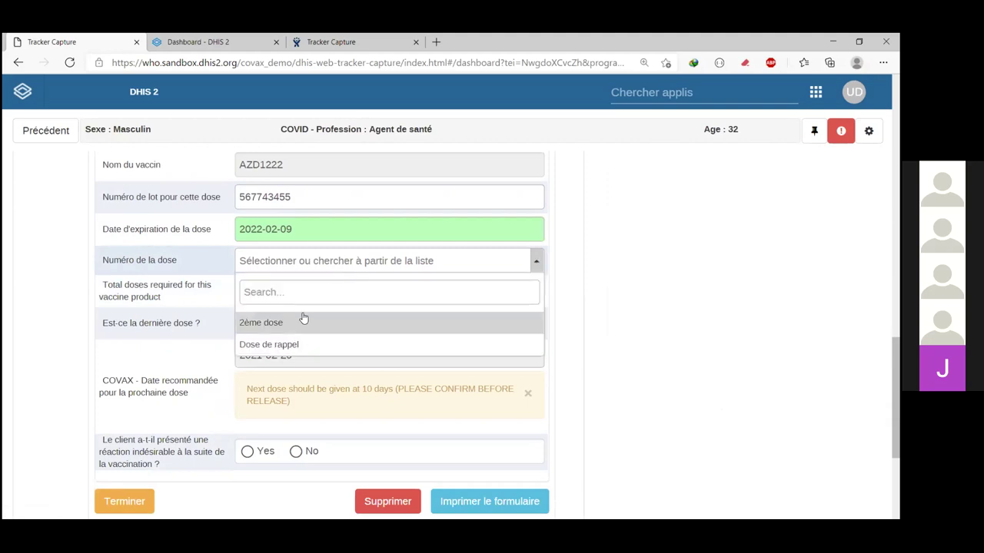
{"action": "left_click", "coordinate": [537, 262]}
{"action": "left_click", "coordinate": [538, 264]}
{"action": "left_click", "coordinate": [268, 327]}
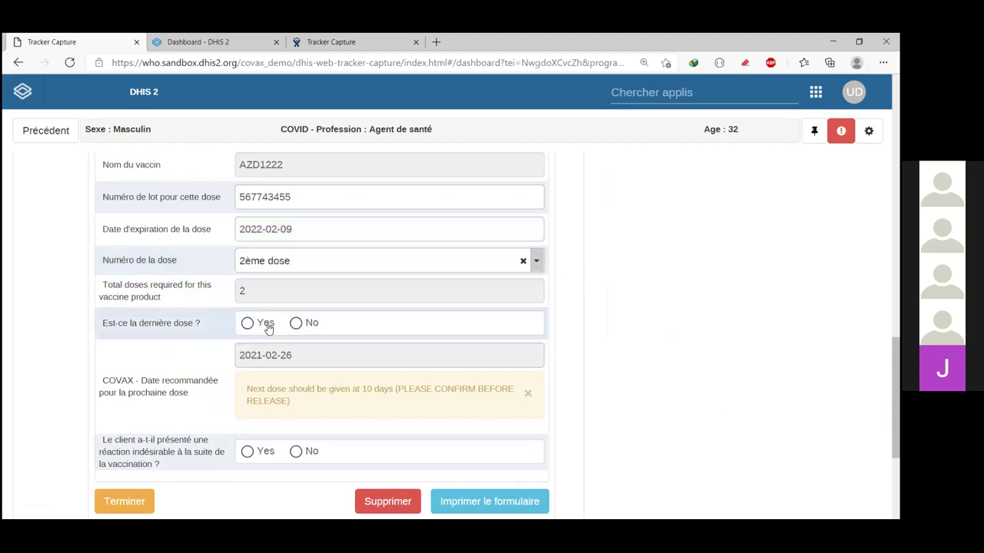
Step: Answer Yes to last dose and adverse reaction, then bring up Terminer's confirmation
{"action": "left_click", "coordinate": [268, 326]}
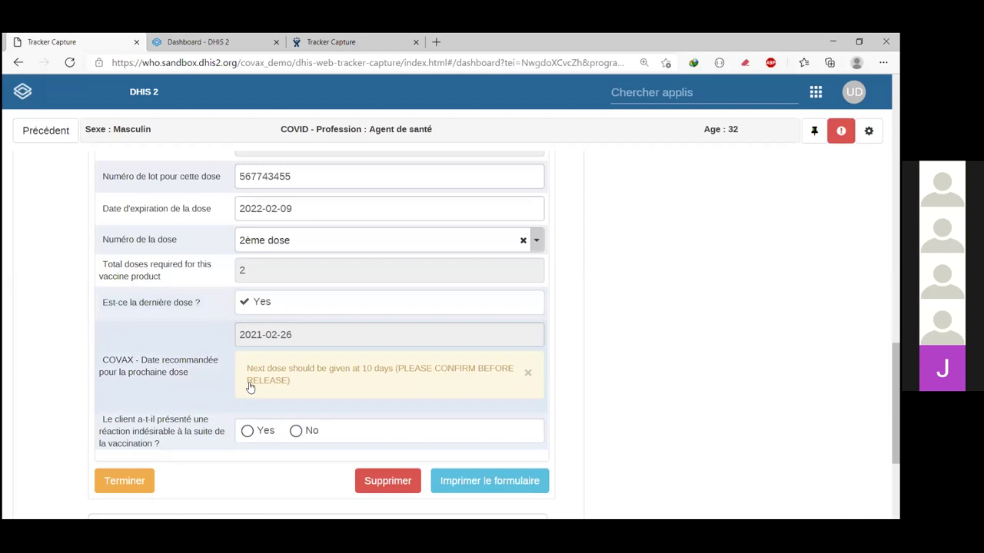
{"action": "scroll", "coordinate": [248, 386], "scroll_direction": "down", "scroll_amount": 1}
{"action": "scroll", "coordinate": [250, 398], "scroll_direction": "down", "scroll_amount": 1}
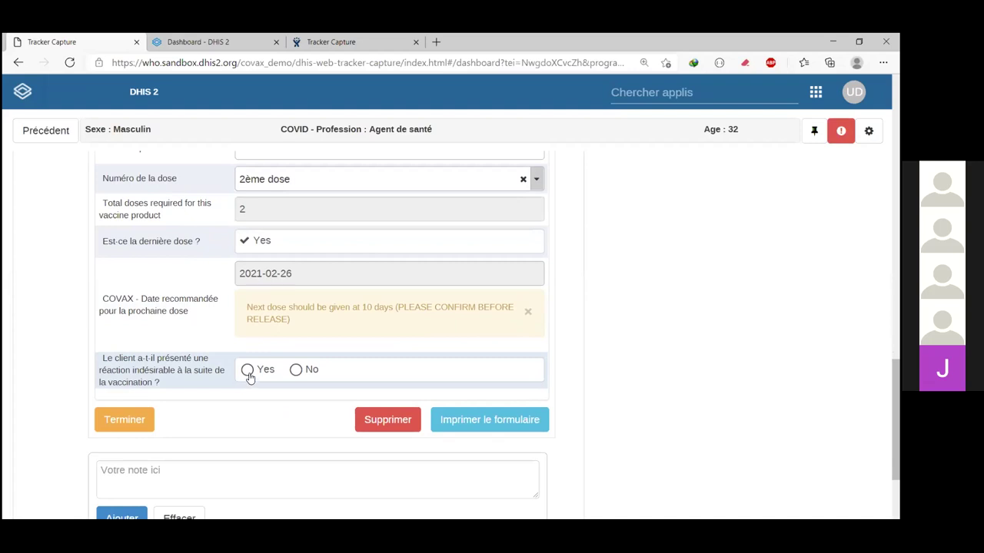
{"action": "left_click", "coordinate": [247, 370]}
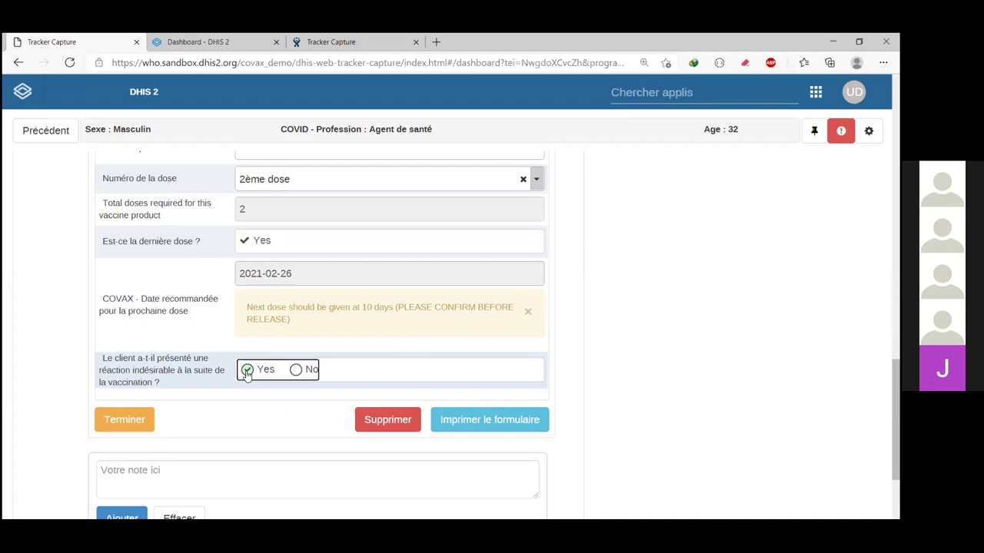
{"action": "scroll", "coordinate": [263, 440], "scroll_direction": "down", "scroll_amount": 1}
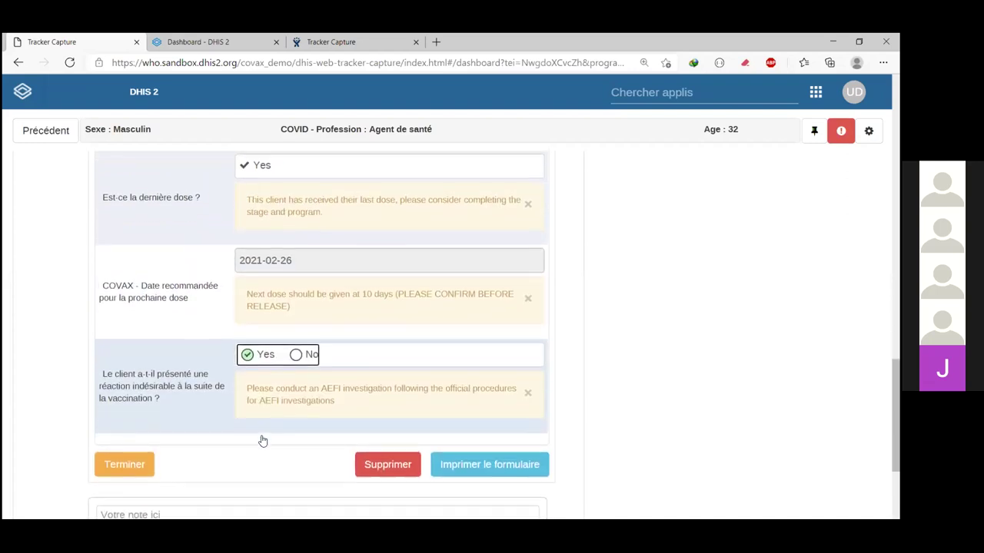
{"action": "left_click", "coordinate": [146, 462]}
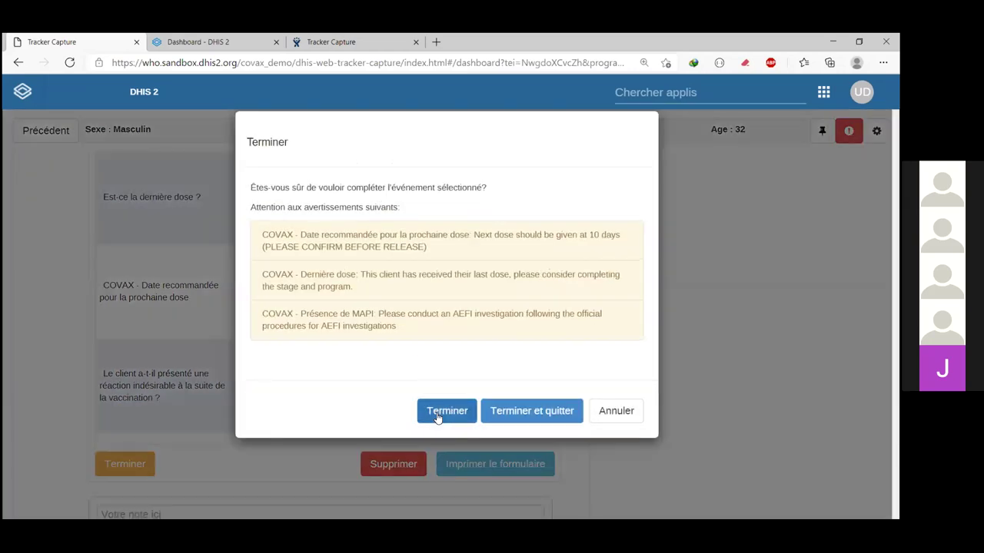
Step: Confirm Terminer despite warnings, cancel scheduling a new event, and return to the top
{"action": "left_click", "coordinate": [438, 414]}
{"action": "left_click", "coordinate": [732, 311]}
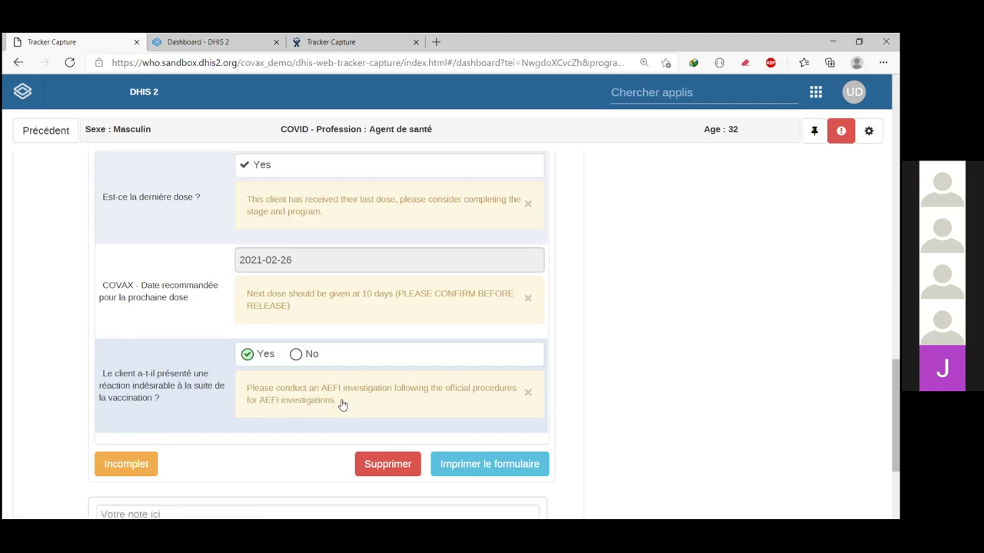
{"action": "scroll", "coordinate": [386, 403], "scroll_direction": "up", "scroll_amount": 10}
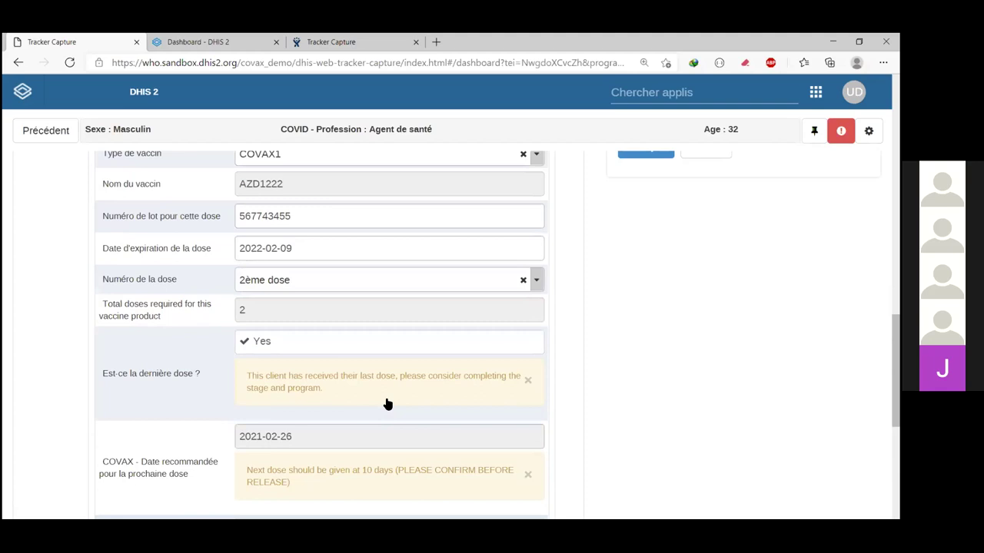
{"action": "scroll", "coordinate": [389, 384], "scroll_direction": "up", "scroll_amount": 3}
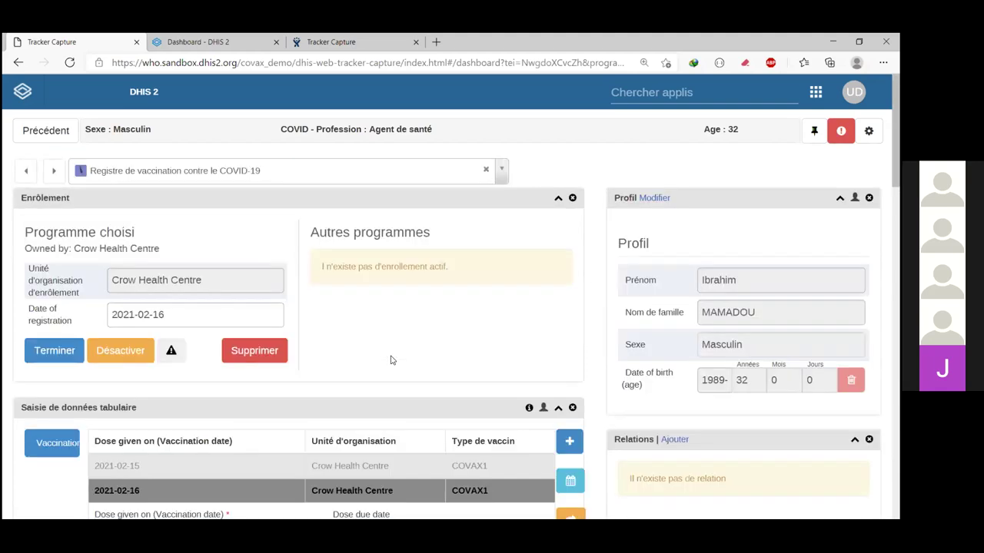
Step: Switch to the MAPI adverse-events program and start a new enrolment
{"action": "left_click", "coordinate": [498, 175]}
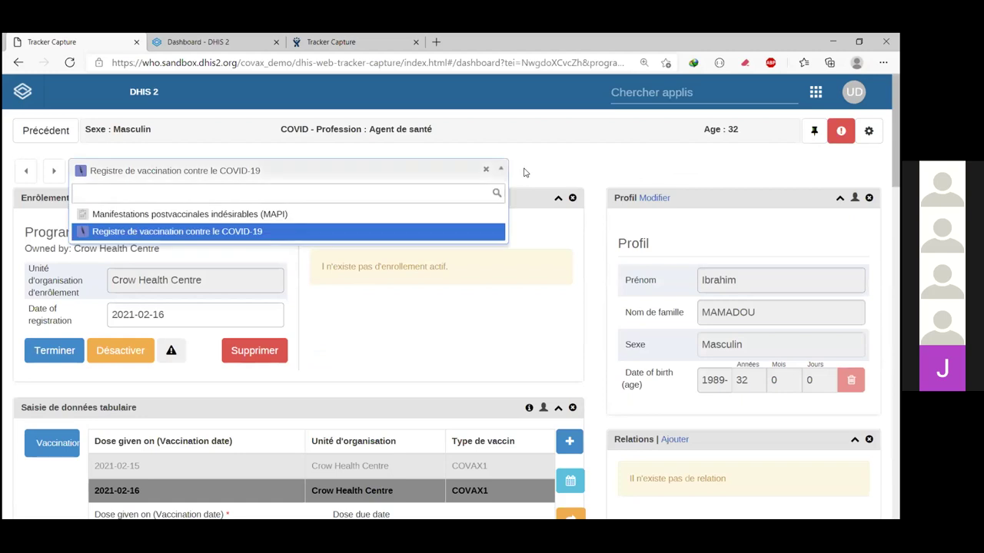
{"action": "left_click", "coordinate": [504, 300]}
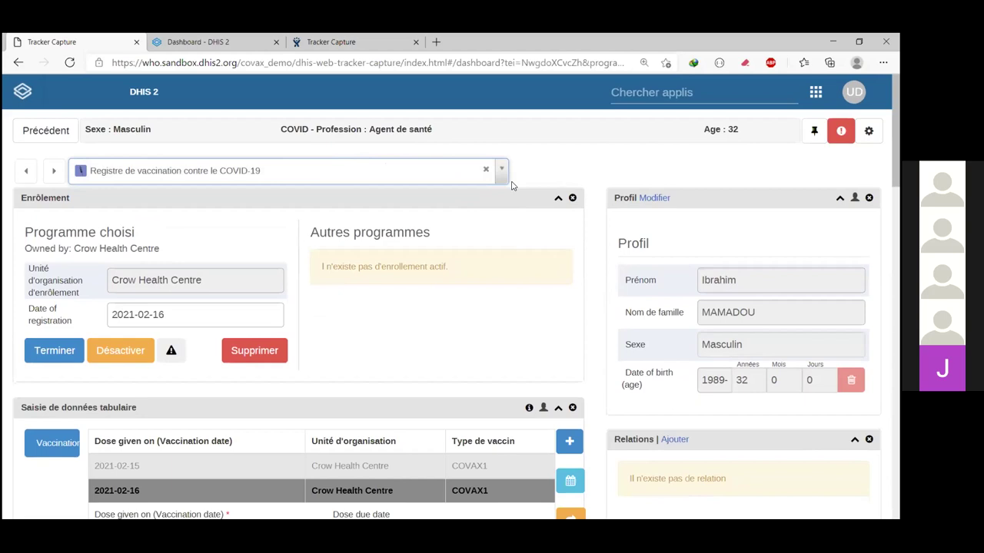
{"action": "left_click", "coordinate": [504, 183]}
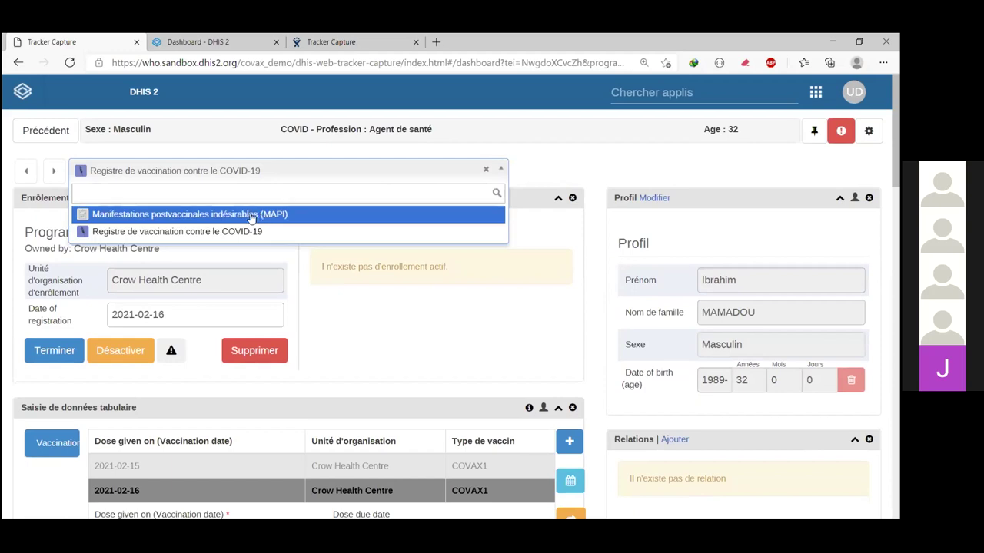
{"action": "left_click", "coordinate": [240, 218]}
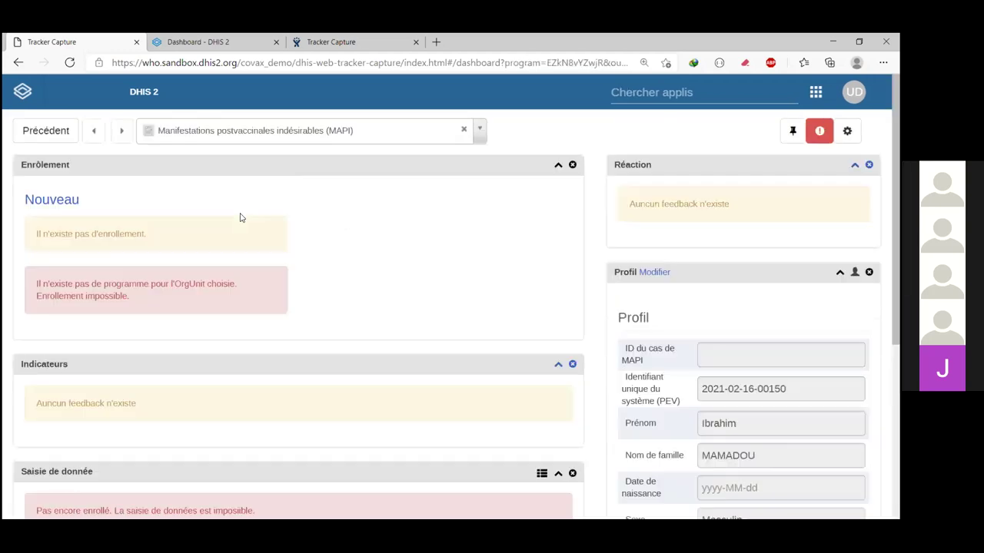
{"action": "left_click", "coordinate": [166, 201]}
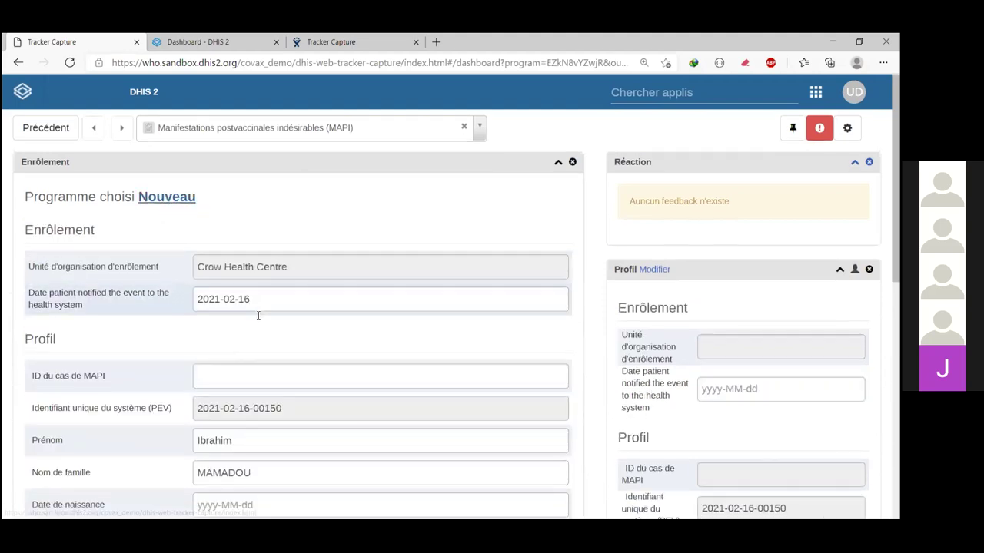
{"action": "scroll", "coordinate": [127, 246], "scroll_direction": "down", "scroll_amount": 2}
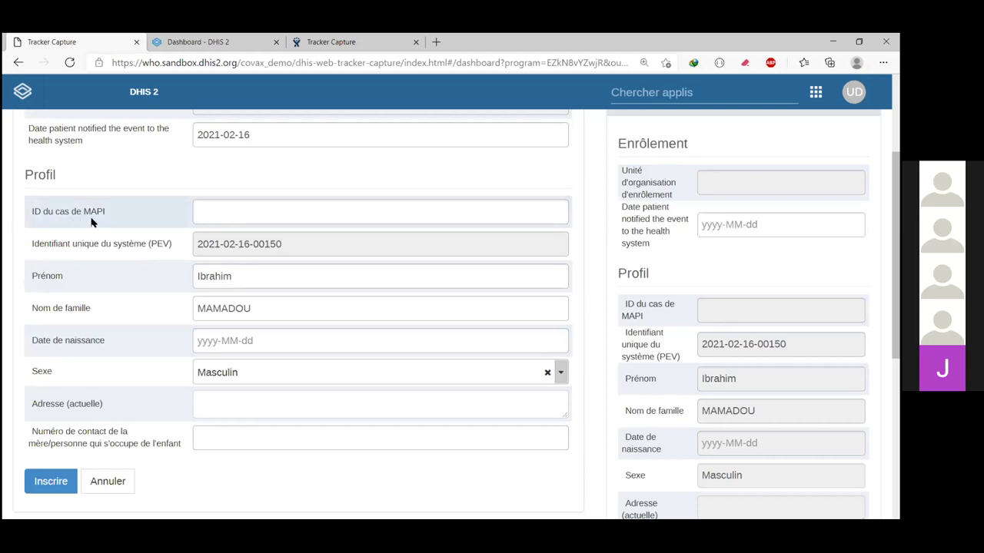
{"action": "left_click", "coordinate": [236, 216]}
{"action": "type", "text": "5445555"}
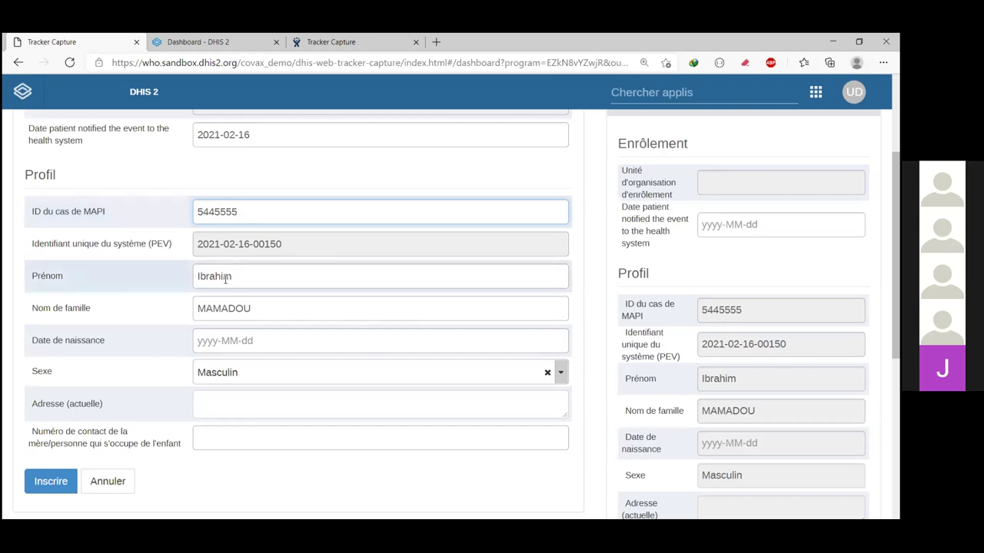
{"action": "left_click", "coordinate": [221, 341]}
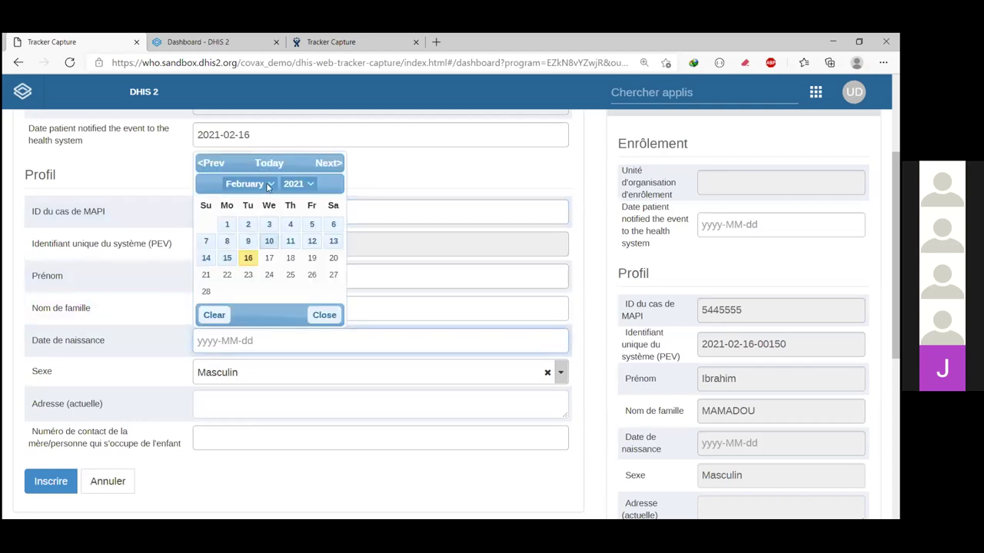
{"action": "left_click", "coordinate": [308, 184]}
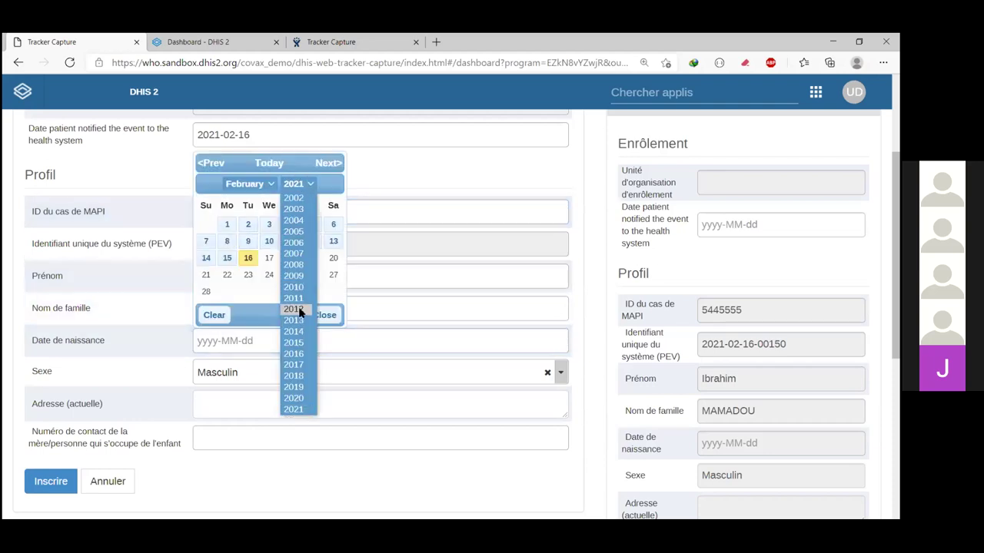
{"action": "left_click", "coordinate": [296, 309]}
{"action": "left_click", "coordinate": [250, 274]}
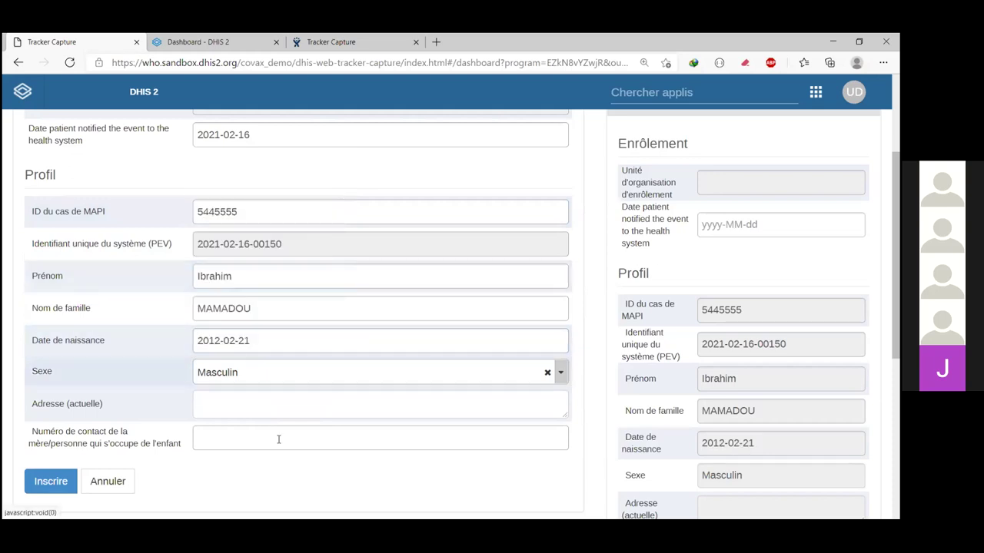
{"action": "scroll", "coordinate": [281, 439], "scroll_direction": "down", "scroll_amount": 1}
Step: Fill in the current address and caregiver's contact number, then enrol the case
{"action": "left_click", "coordinate": [254, 333]}
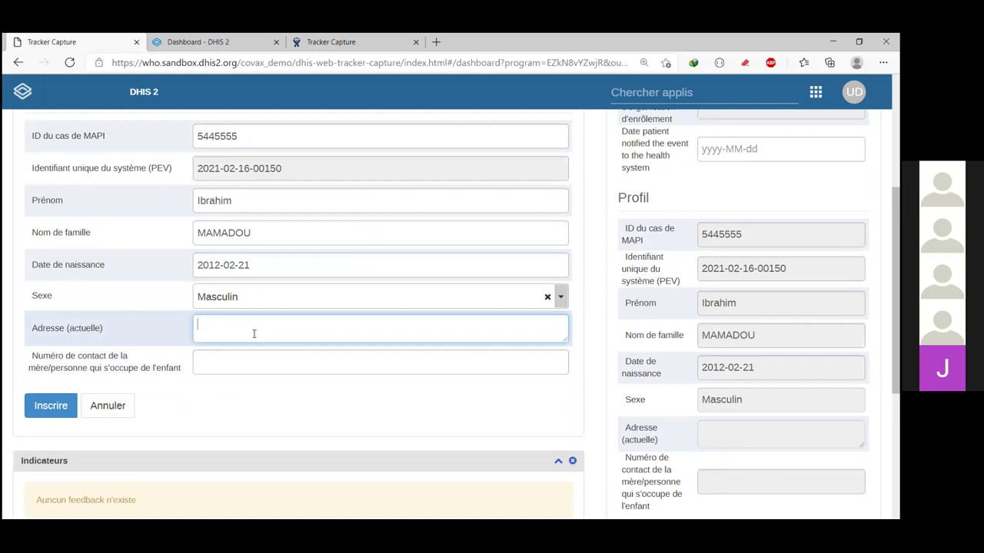
{"action": "type", "text": "RRYYYY"}
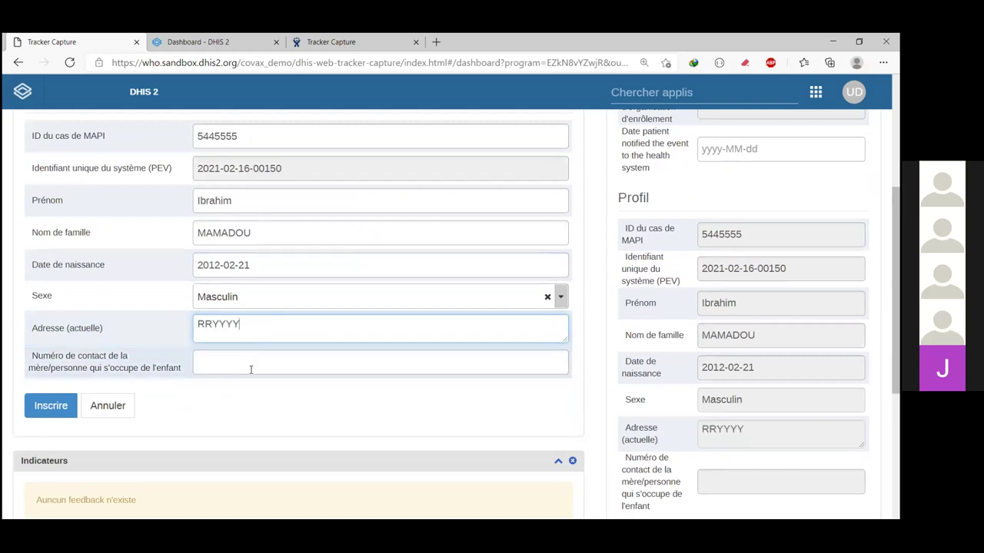
{"action": "scroll", "coordinate": [248, 325], "scroll_direction": "down", "scroll_amount": 1}
{"action": "left_click", "coordinate": [249, 321]}
{"action": "type", "text": "65444444"}
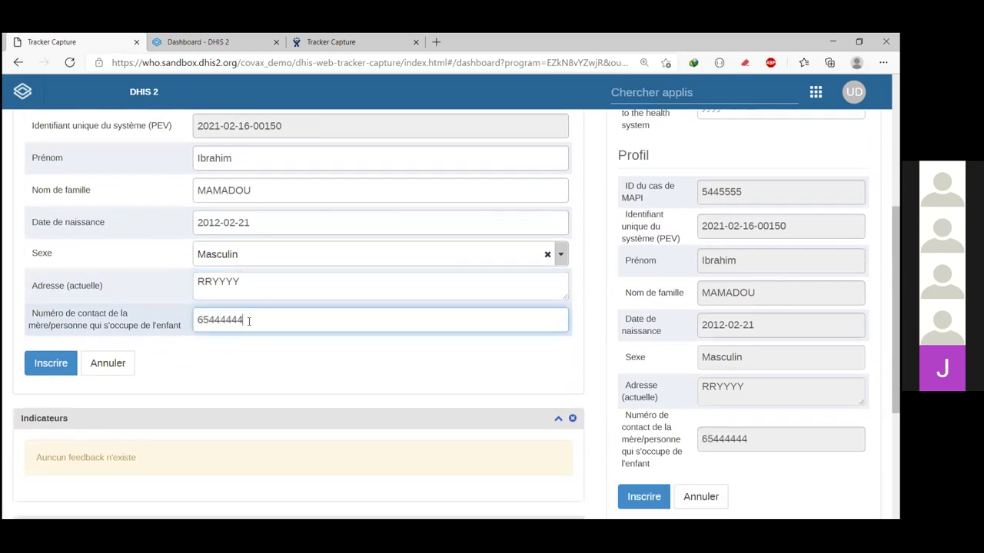
{"action": "left_click", "coordinate": [55, 365]}
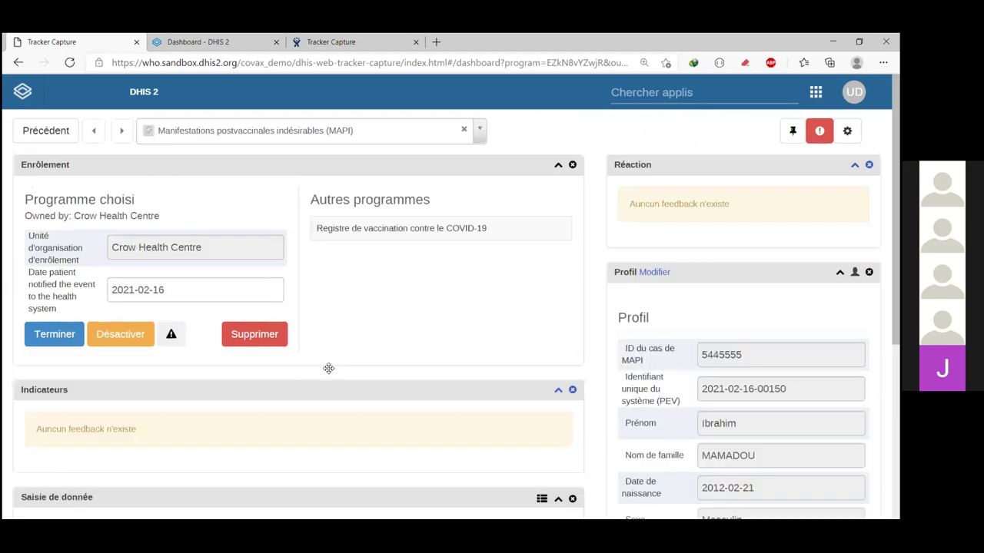
{"action": "scroll", "coordinate": [329, 372], "scroll_direction": "down", "scroll_amount": 1}
Step: Set the report compilation date to 2021-02-16
{"action": "scroll", "coordinate": [103, 253], "scroll_direction": "down", "scroll_amount": 4}
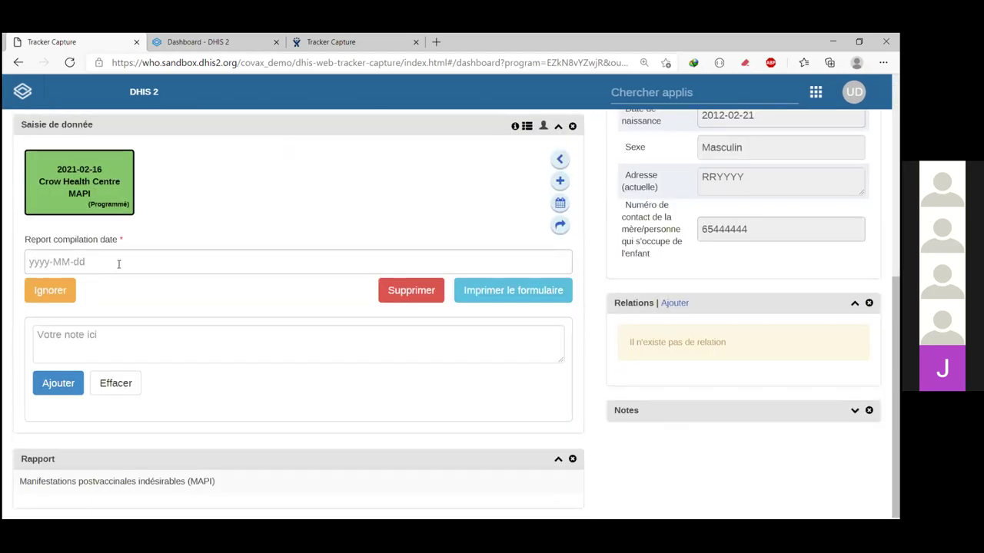
{"action": "left_click", "coordinate": [119, 264]}
{"action": "left_click", "coordinate": [79, 378]}
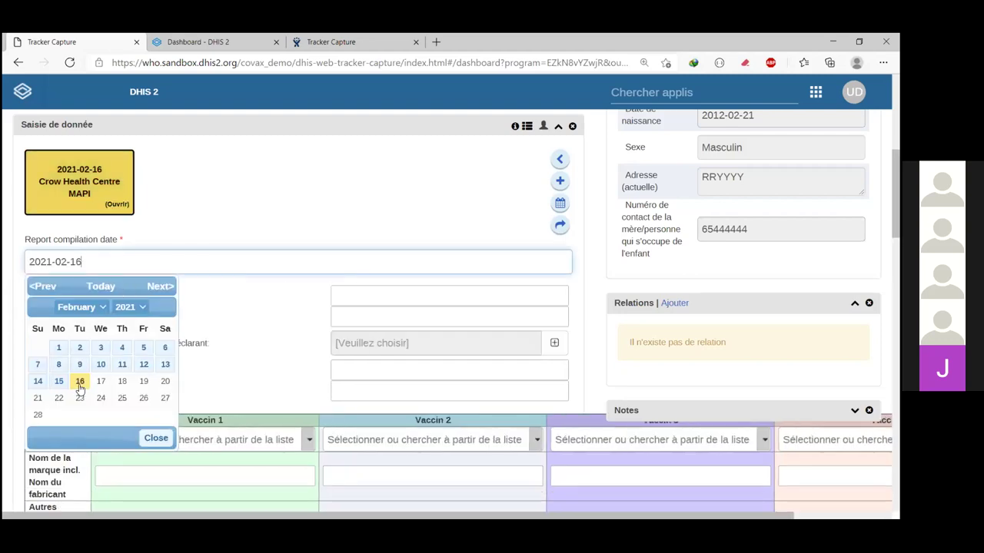
{"action": "scroll", "coordinate": [299, 344], "scroll_direction": "down", "scroll_amount": 1}
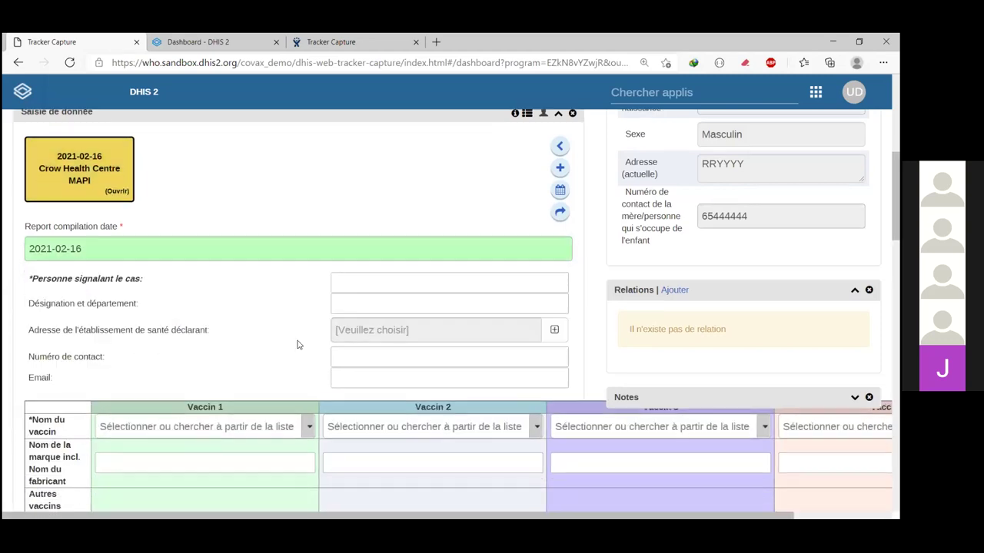
{"action": "scroll", "coordinate": [299, 344], "scroll_direction": "down", "scroll_amount": 1}
Step: Enter the name of the person reporting the case
{"action": "left_click", "coordinate": [383, 240]}
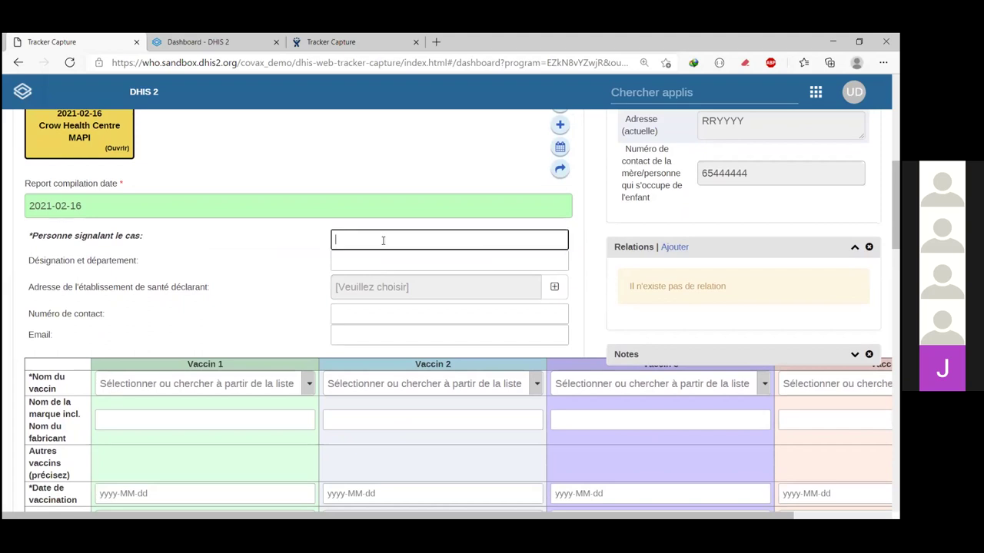
{"action": "type", "text": "Abasss"}
Step: Set the designation to 'DEP. Commune 1' and open the facility organisation tree
{"action": "left_click", "coordinate": [373, 258]}
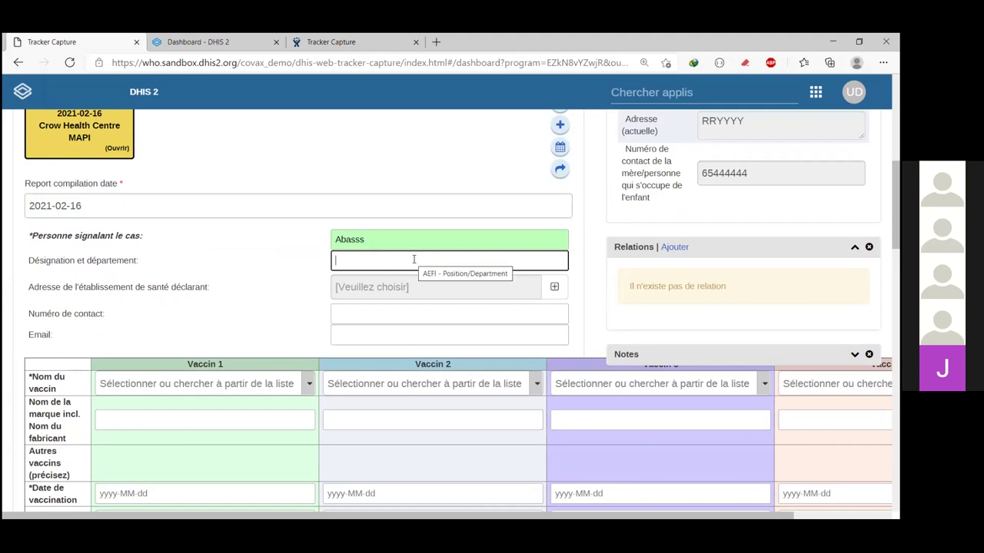
{"action": "type", "text": "e"}
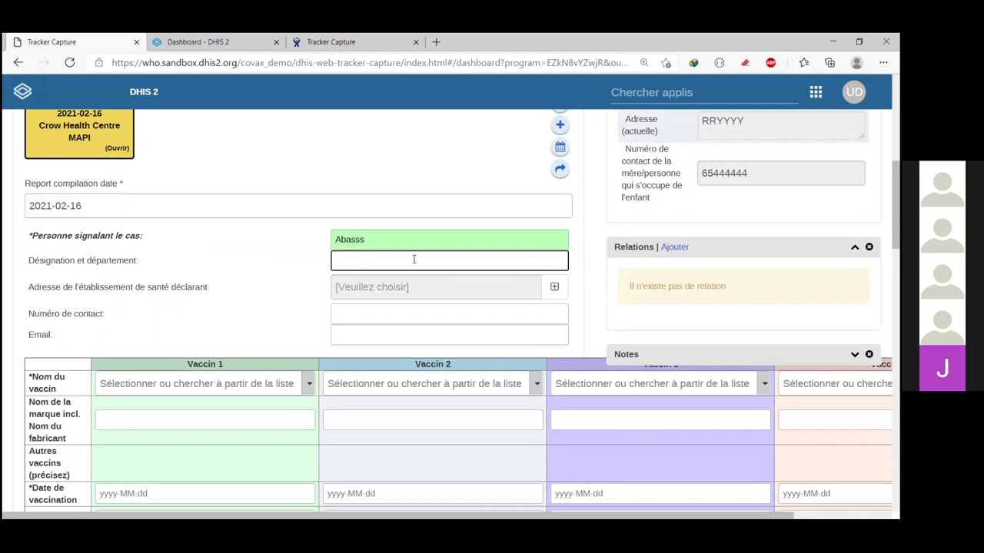
{"action": "type", "text": "DEP. Commune 1"}
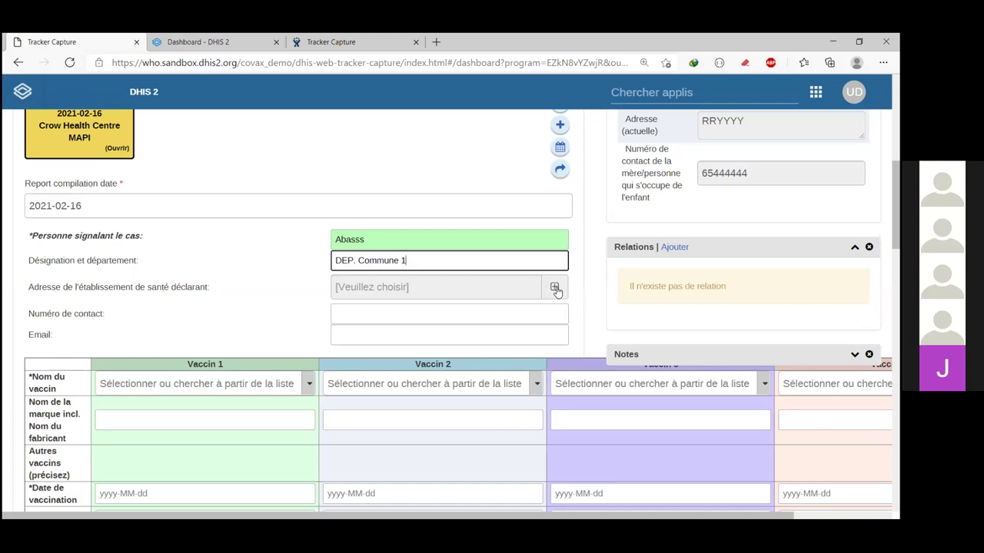
{"action": "left_click", "coordinate": [555, 290]}
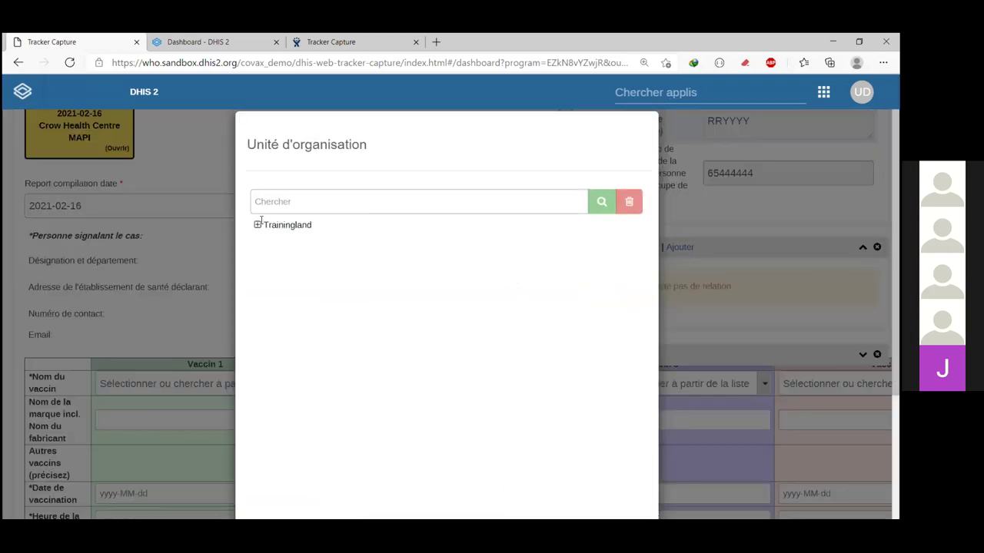
Step: Choose Cardinal Hospital Gateway PHC under Trainingland > Animal Region > Bird District as reporting facility
{"action": "left_click", "coordinate": [258, 226]}
{"action": "left_click", "coordinate": [268, 239]}
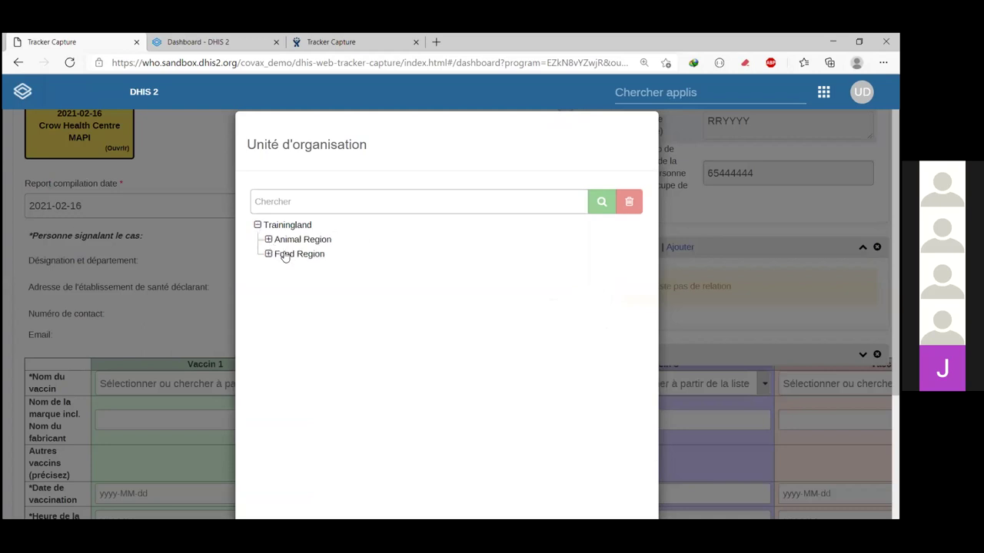
{"action": "left_click", "coordinate": [280, 254]}
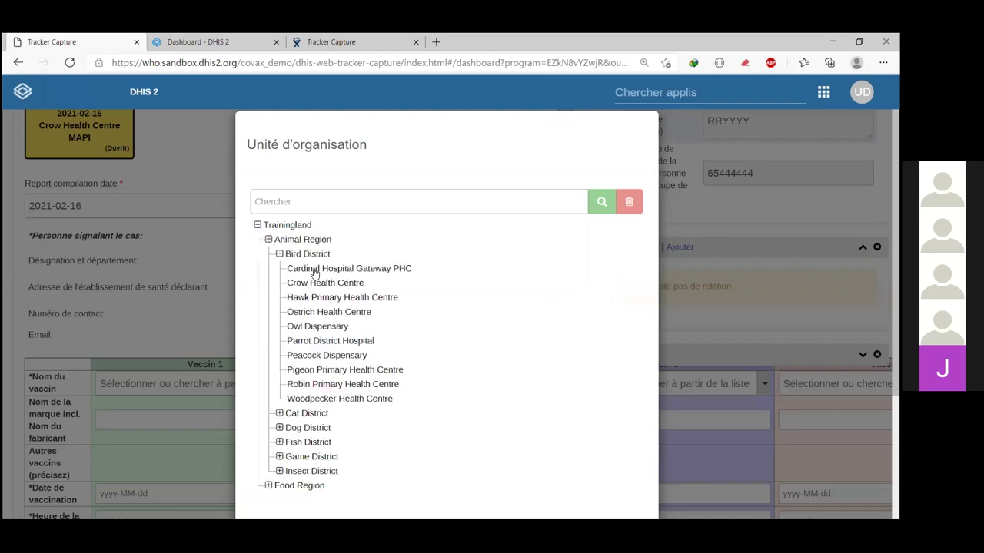
{"action": "scroll", "coordinate": [582, 444], "scroll_direction": "down", "scroll_amount": 3}
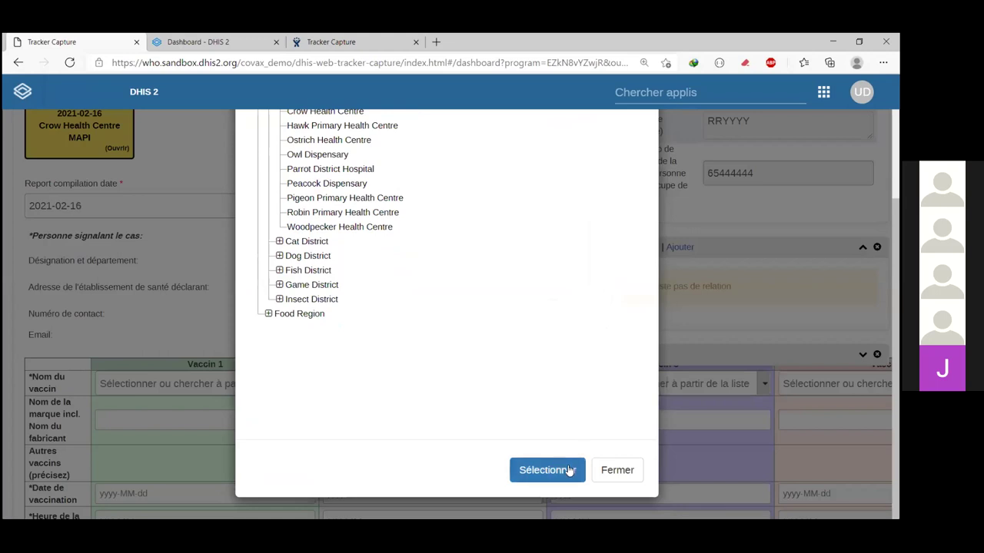
{"action": "left_click", "coordinate": [566, 471]}
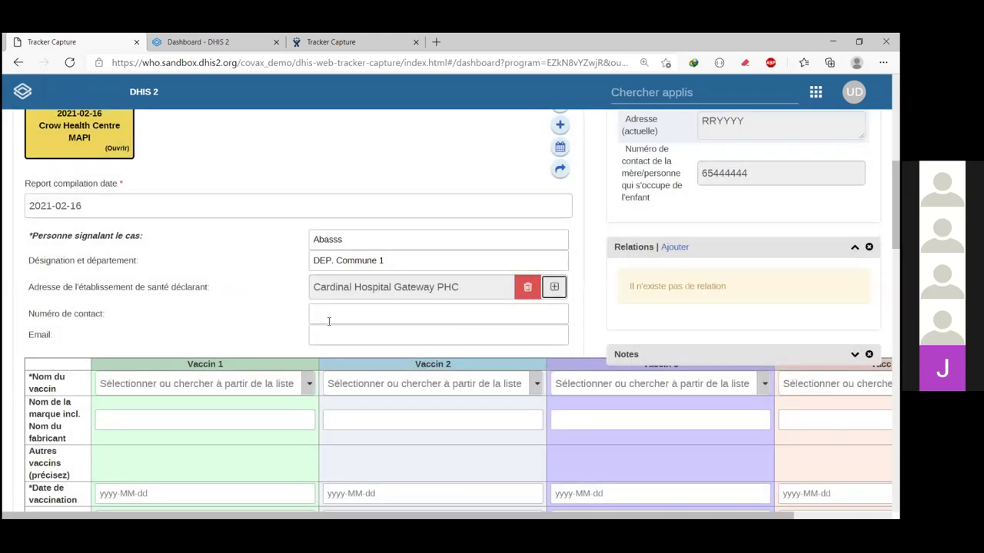
Step: Enter the reporter's contact phone number in Numéro de contact
{"action": "left_click", "coordinate": [328, 322]}
{"action": "type", "text": "5"}
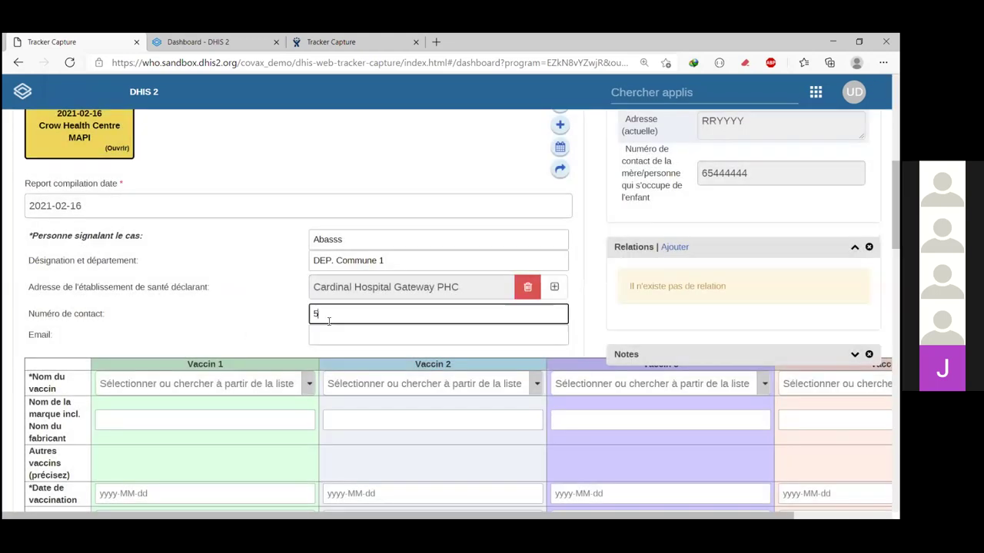
{"action": "type", "text": "6544444"}
{"action": "left_click", "coordinate": [338, 336]}
Step: Collapse the Relations section
{"action": "scroll", "coordinate": [339, 388], "scroll_direction": "down", "scroll_amount": 1}
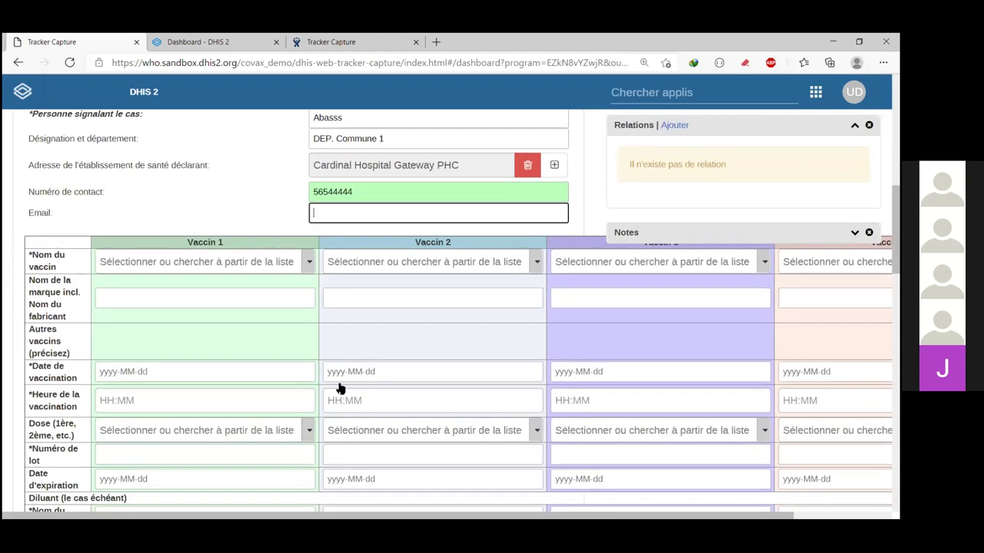
{"action": "scroll", "coordinate": [217, 369], "scroll_direction": "down", "scroll_amount": 1}
{"action": "scroll", "coordinate": [757, 209], "scroll_direction": "up", "scroll_amount": 1}
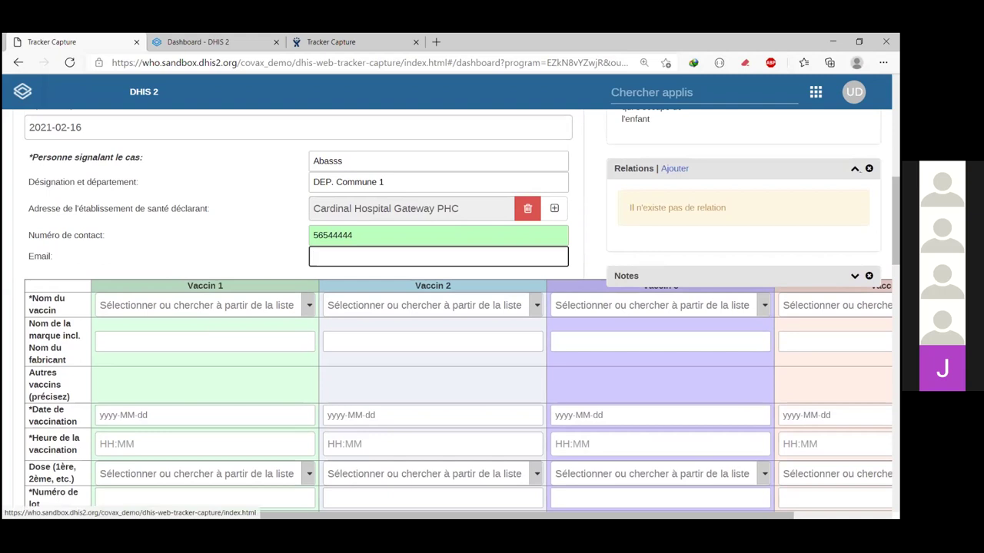
{"action": "left_click", "coordinate": [854, 168]}
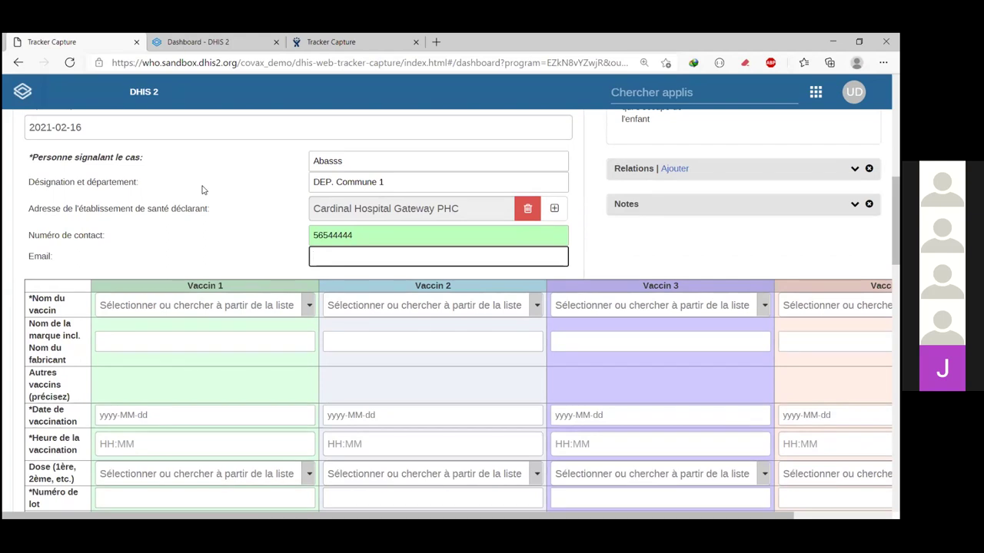
Step: Set Vaccin 1 to COVID 19 : AstraZeneca with brand name ASTRAZENECA
{"action": "left_click", "coordinate": [308, 307]}
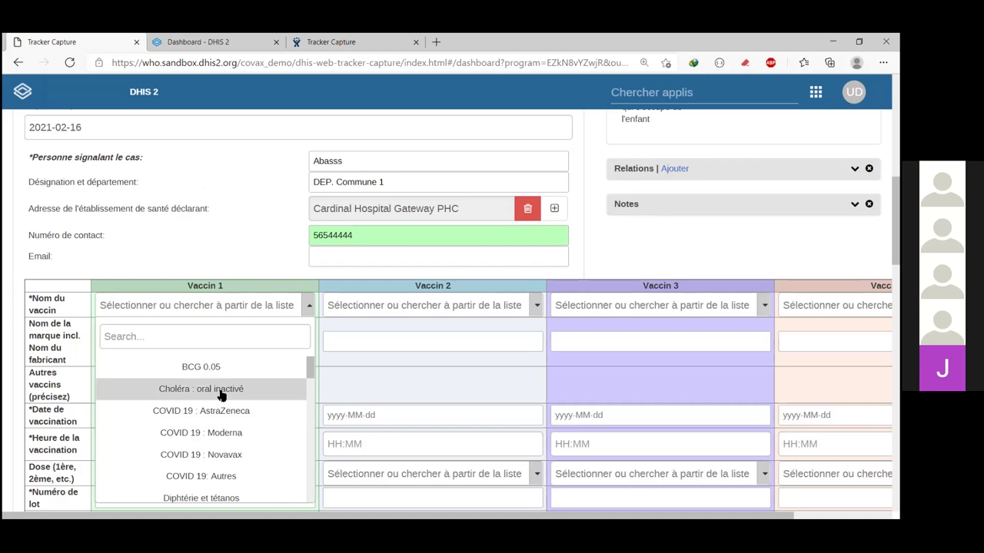
{"action": "left_click", "coordinate": [223, 343]}
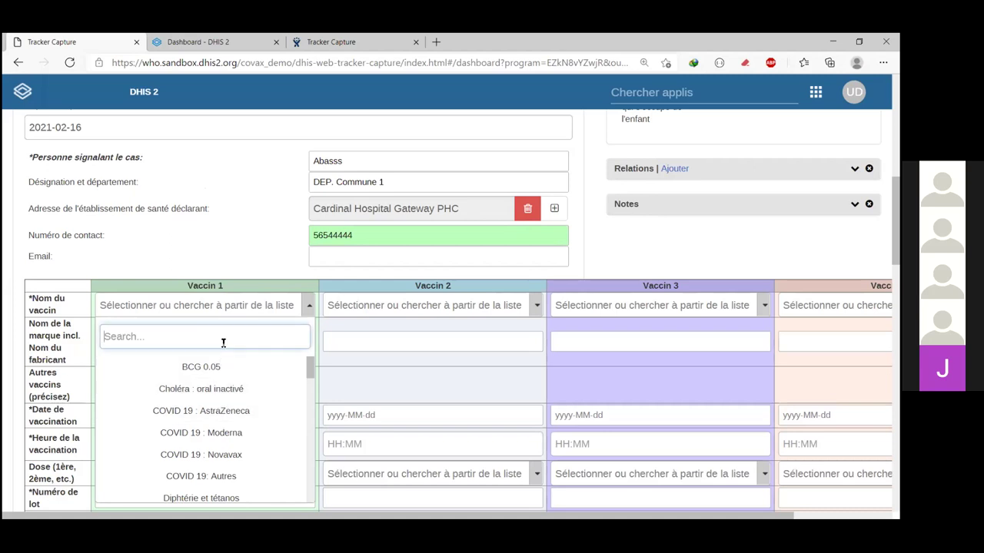
{"action": "type", "text": "C"}
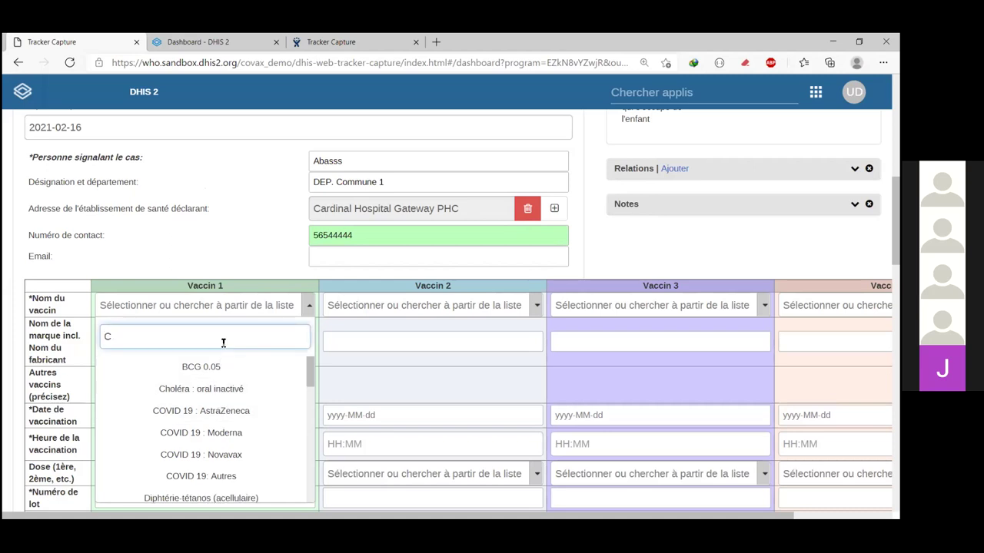
{"action": "type", "text": "OVI"}
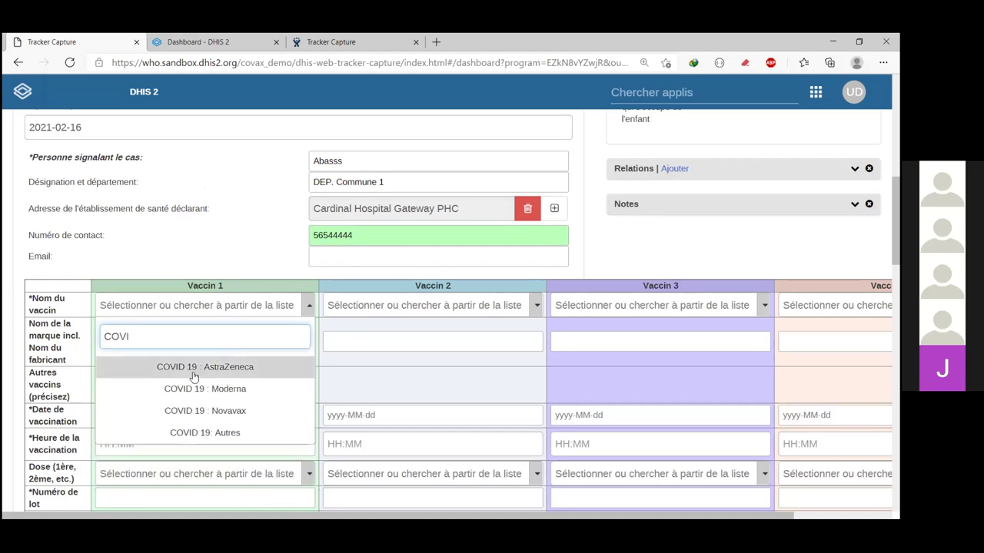
{"action": "left_click", "coordinate": [236, 368]}
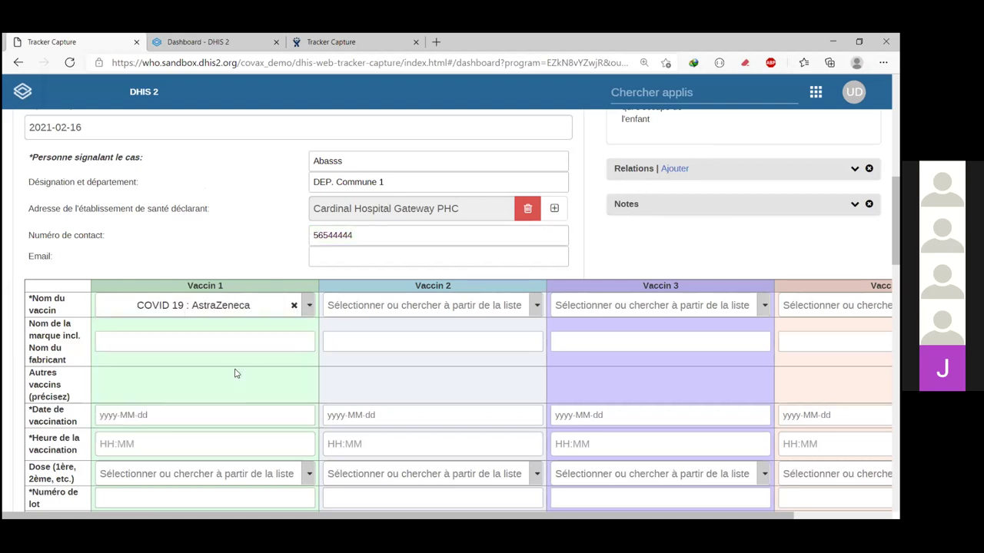
{"action": "left_click", "coordinate": [226, 337]}
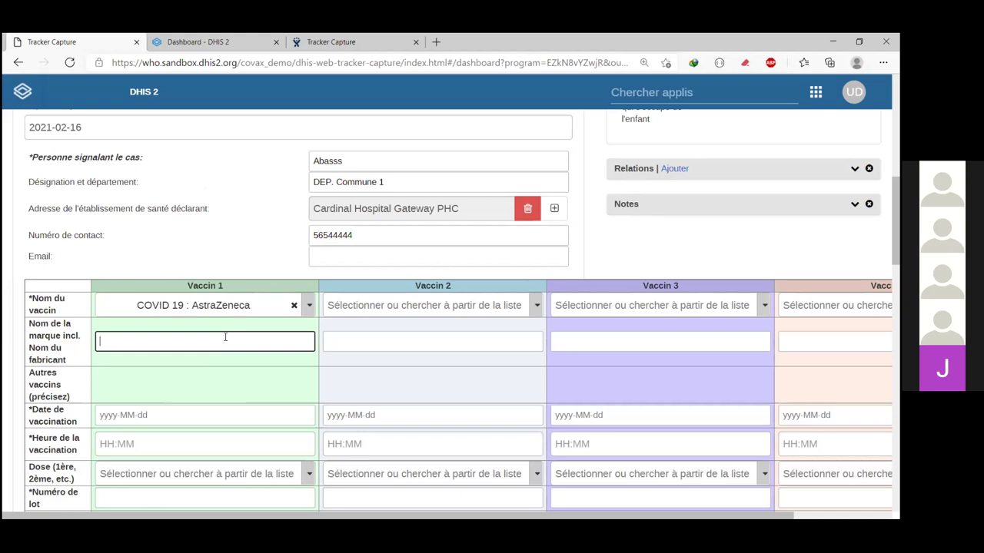
{"action": "type", "text": "ASTRAZENEC"}
{"action": "scroll", "coordinate": [208, 391], "scroll_direction": "down", "scroll_amount": 2}
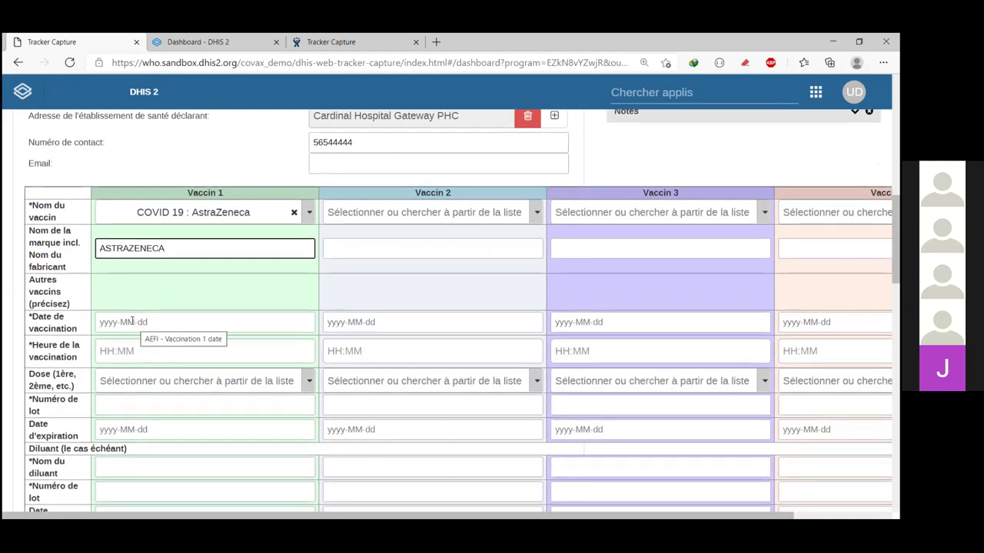
Step: Set Vaccin 1's vaccination date to 2021-02-15 and time to 10:23
{"action": "left_click", "coordinate": [132, 321]}
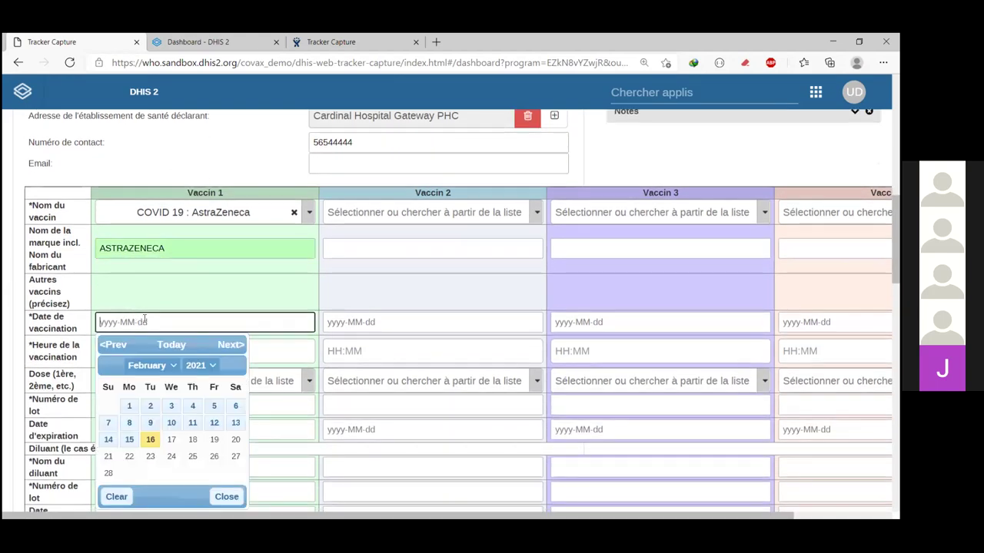
{"action": "left_click", "coordinate": [216, 365]}
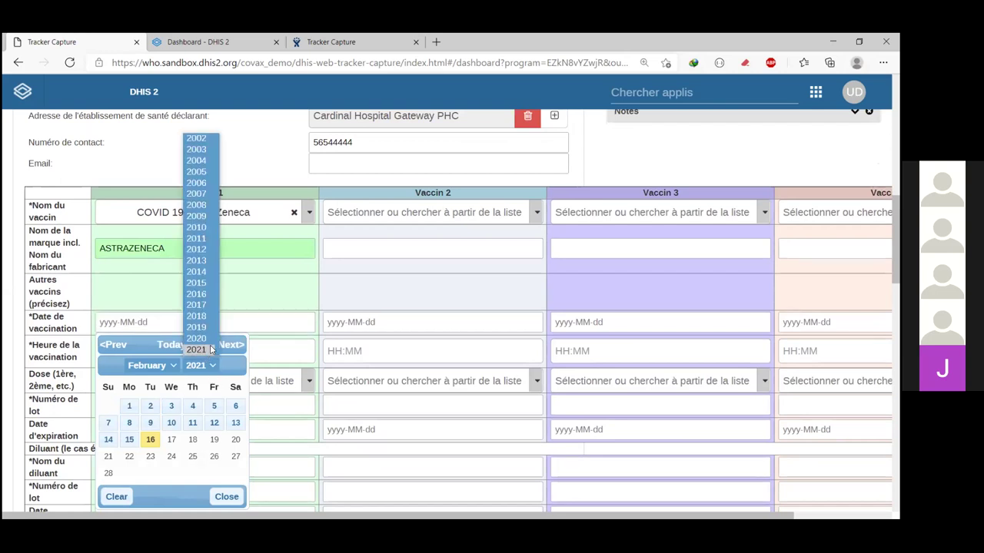
{"action": "left_click", "coordinate": [201, 350]}
{"action": "left_click", "coordinate": [129, 441]}
{"action": "scroll", "coordinate": [158, 338], "scroll_direction": "down", "scroll_amount": 1}
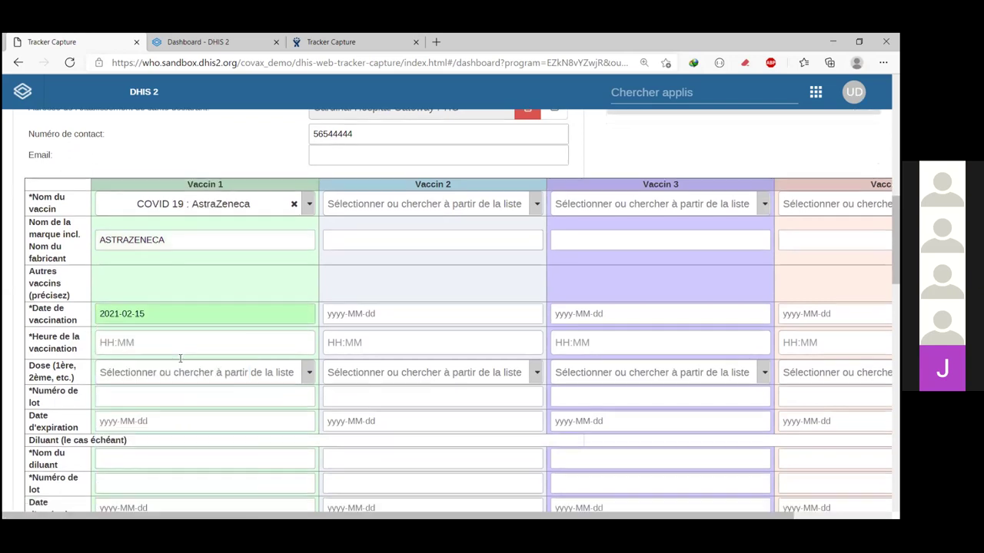
{"action": "left_click", "coordinate": [136, 323]}
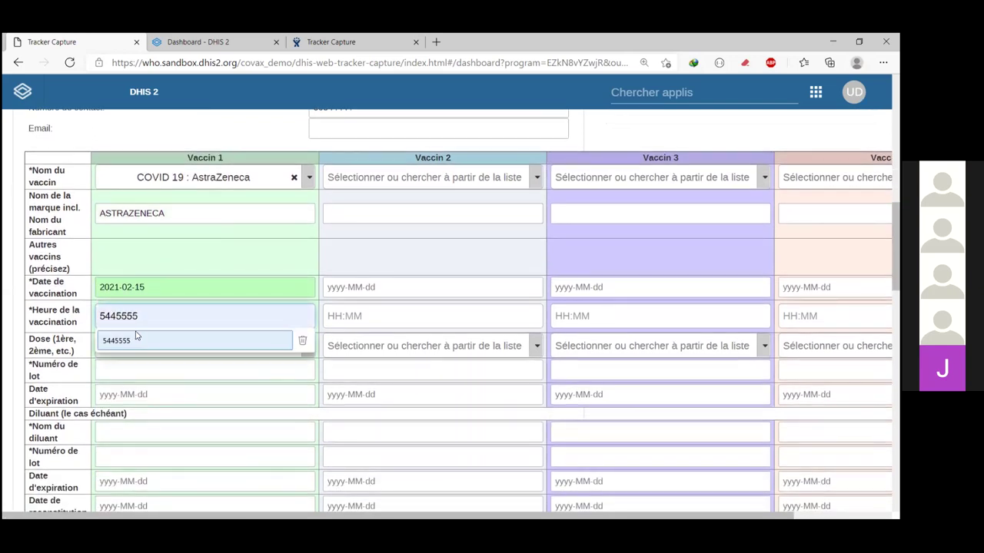
{"action": "type", "text": "1"}
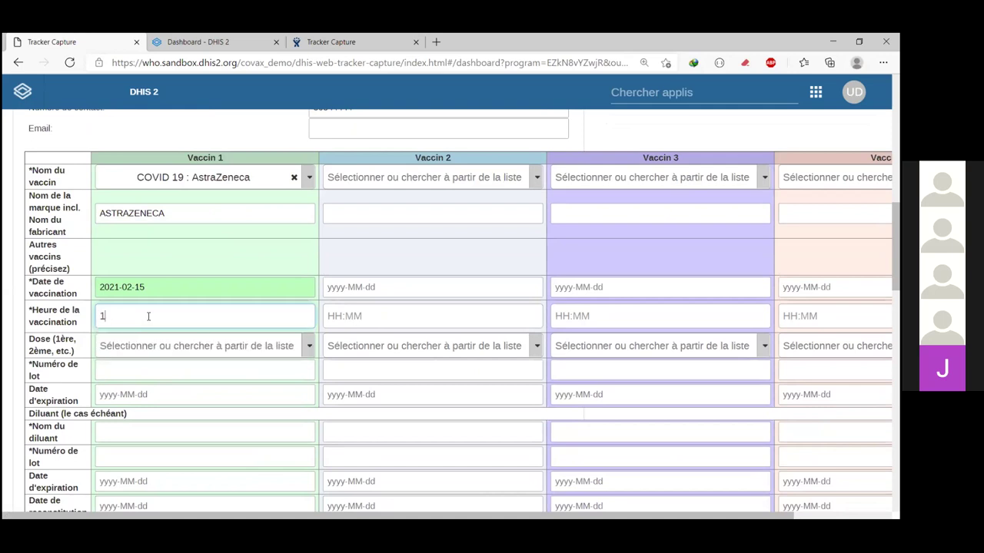
{"action": "type", "text": "0:23"}
{"action": "key", "text": "Tab"}
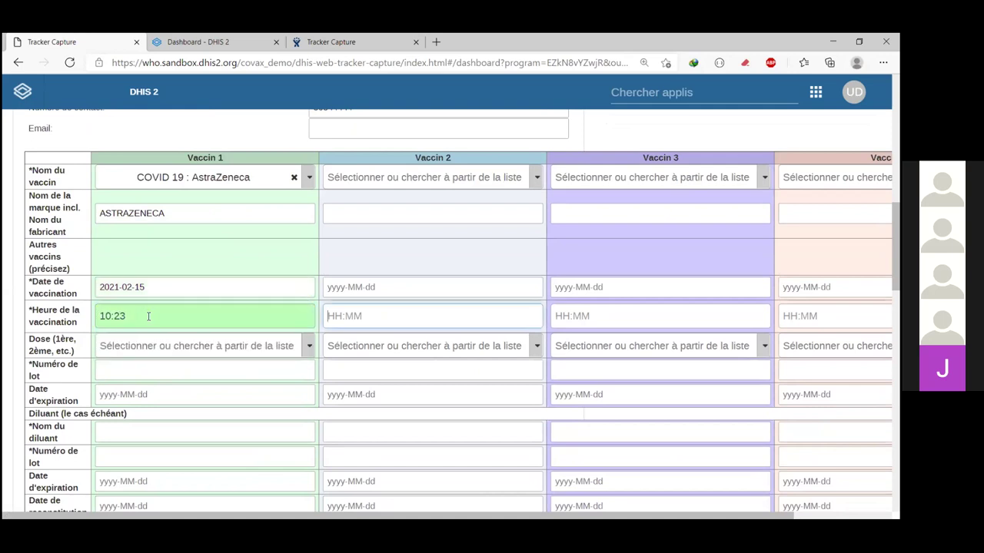
{"action": "scroll", "coordinate": [129, 359], "scroll_direction": "down", "scroll_amount": 1}
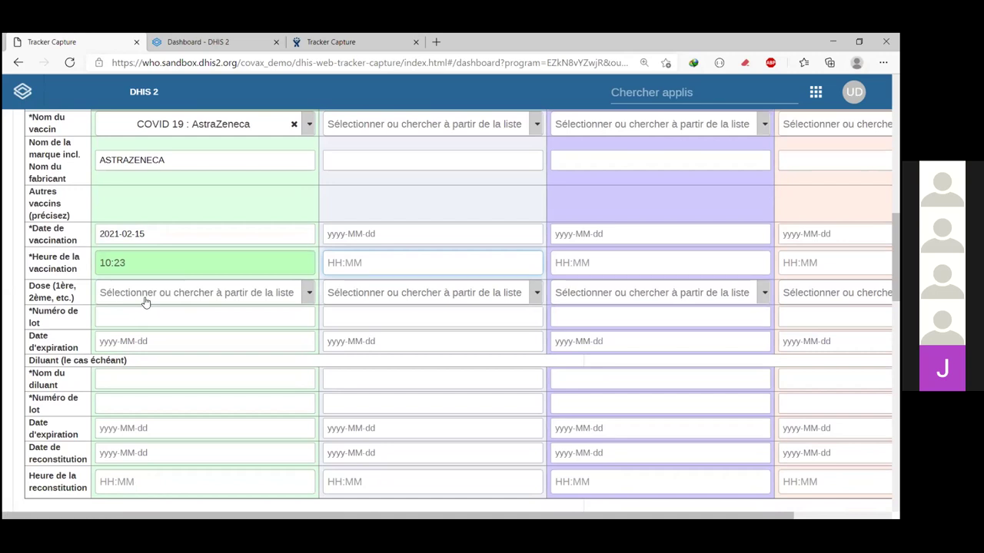
Step: Record Vaccin 1 as dose 2, lot 33566666, expiring 2022-02-16
{"action": "left_click", "coordinate": [145, 293]}
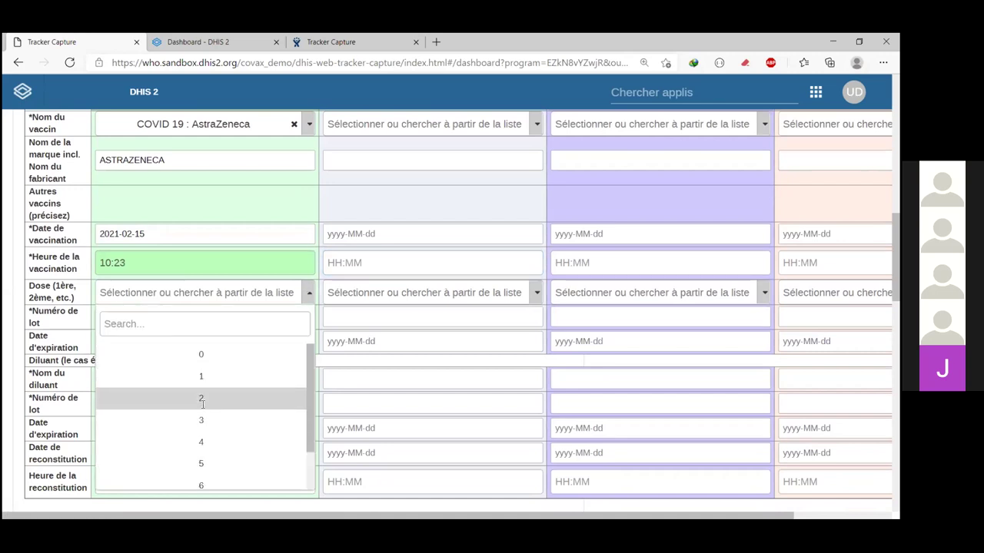
{"action": "left_click", "coordinate": [201, 399]}
{"action": "scroll", "coordinate": [213, 343], "scroll_direction": "down", "scroll_amount": 1}
{"action": "left_click", "coordinate": [160, 261]}
{"action": "type", "text": "33566666"}
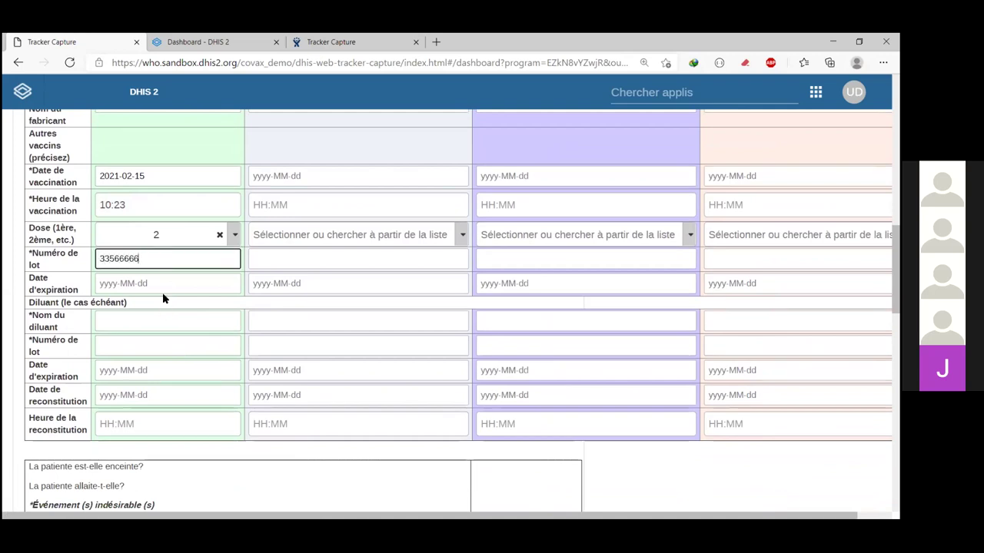
{"action": "scroll", "coordinate": [163, 292], "scroll_direction": "down", "scroll_amount": 1}
{"action": "left_click", "coordinate": [163, 275]}
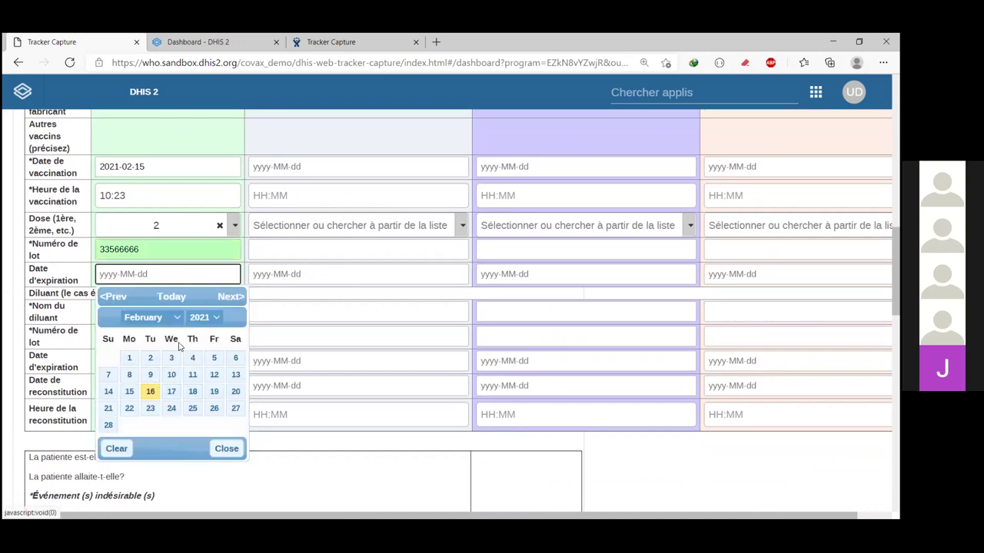
{"action": "left_click", "coordinate": [210, 316]}
{"action": "scroll", "coordinate": [207, 281], "scroll_direction": "down", "scroll_amount": 2}
{"action": "left_click", "coordinate": [204, 255]}
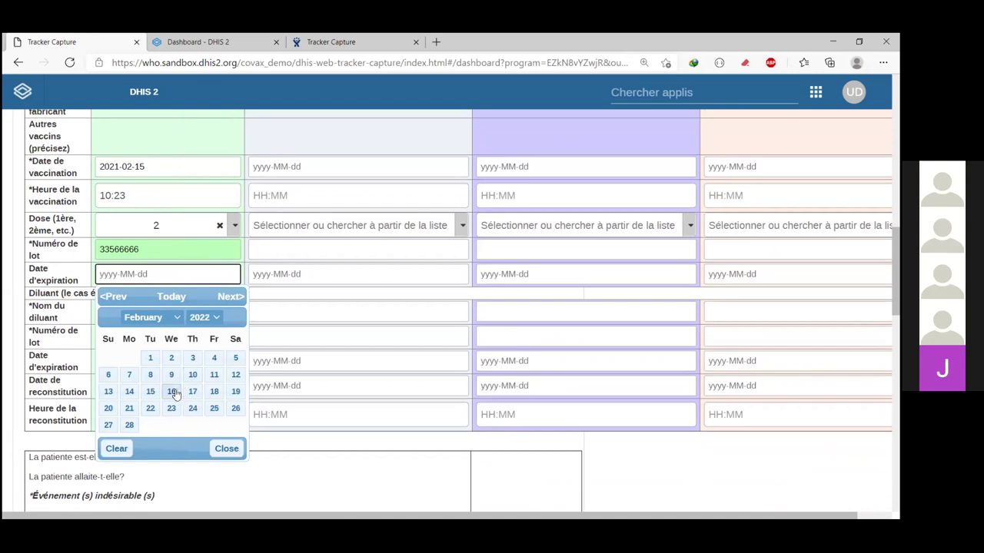
{"action": "left_click", "coordinate": [171, 391]}
{"action": "scroll", "coordinate": [153, 323], "scroll_direction": "down", "scroll_amount": 1}
Step: Enter diluent STALLERGENE with lot 466676277, expiring 2022-02-09
{"action": "left_click", "coordinate": [150, 282]}
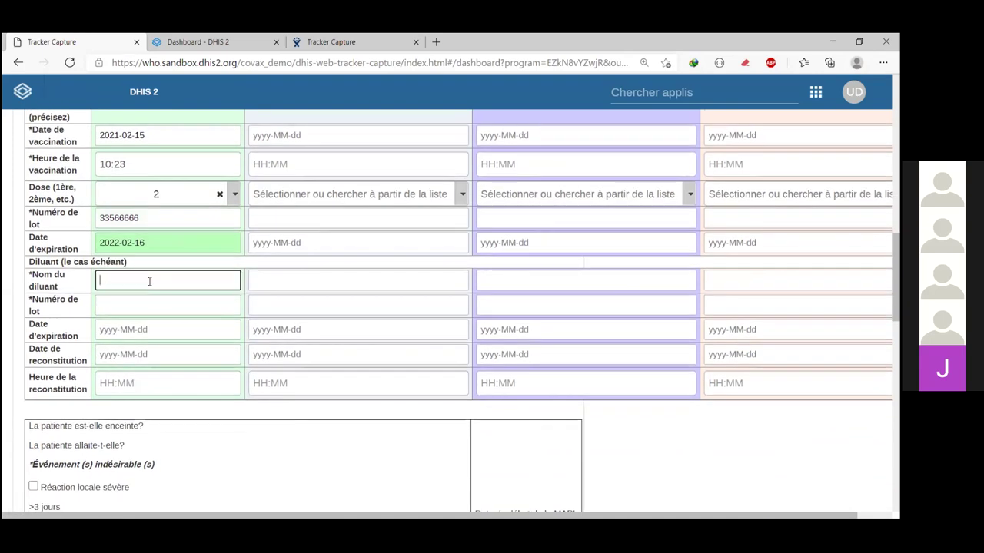
{"action": "type", "text": "STALLA"}
{"action": "key", "text": "BackSpace"}
{"action": "type", "text": "GENE"}
{"action": "left_click", "coordinate": [142, 306]}
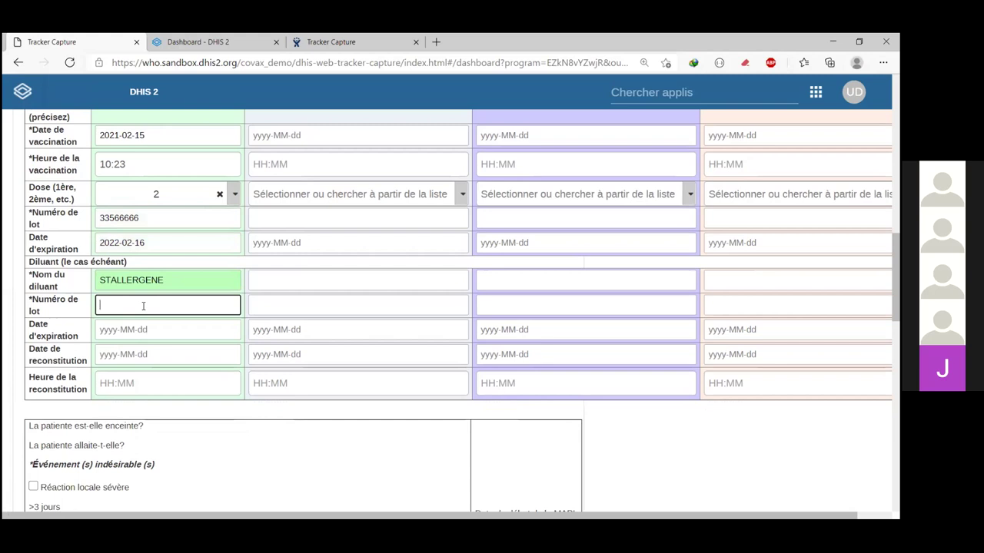
{"action": "type", "text": "4666762777"}
{"action": "left_click", "coordinate": [154, 330]}
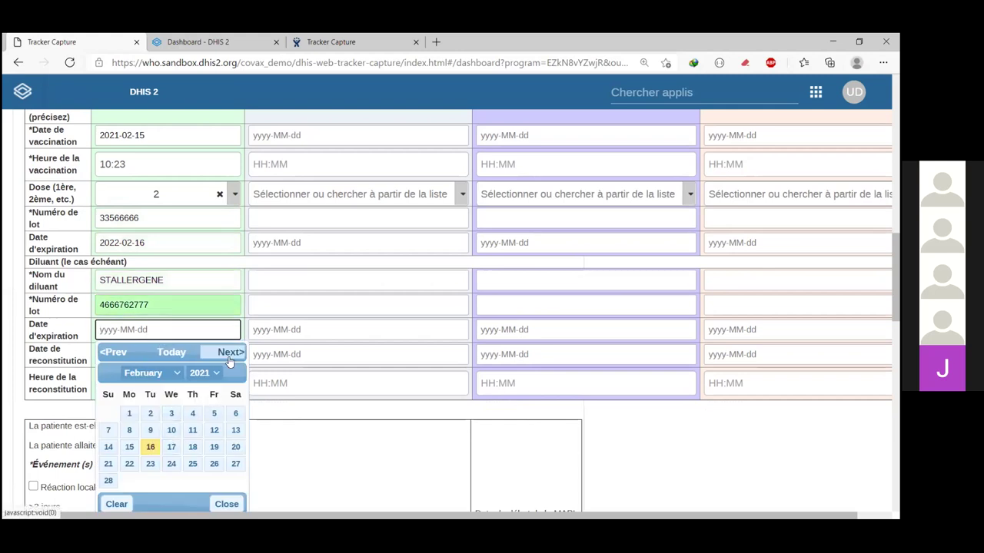
{"action": "left_click", "coordinate": [204, 373]}
{"action": "scroll", "coordinate": [208, 336], "scroll_direction": "down", "scroll_amount": 1}
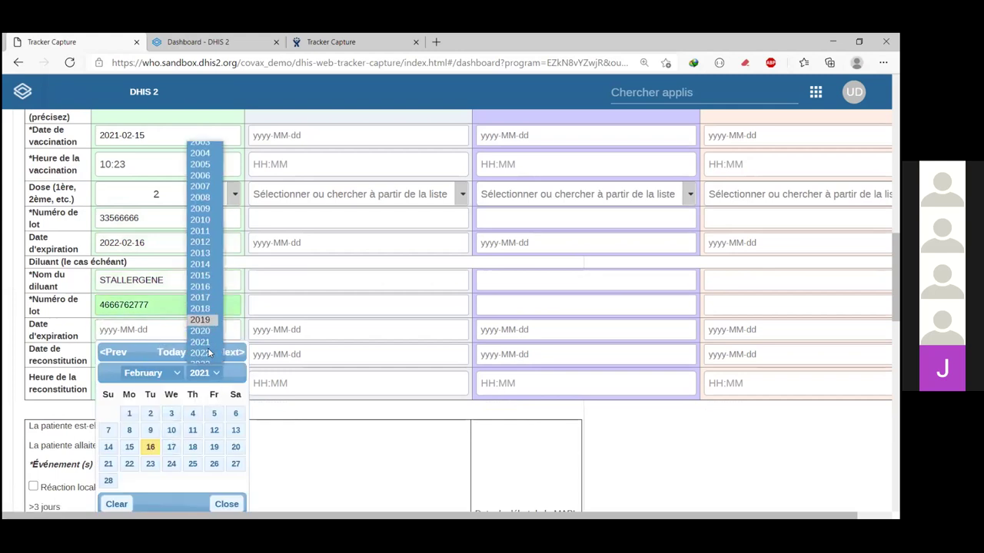
{"action": "left_click", "coordinate": [206, 357]}
{"action": "left_click", "coordinate": [170, 432]}
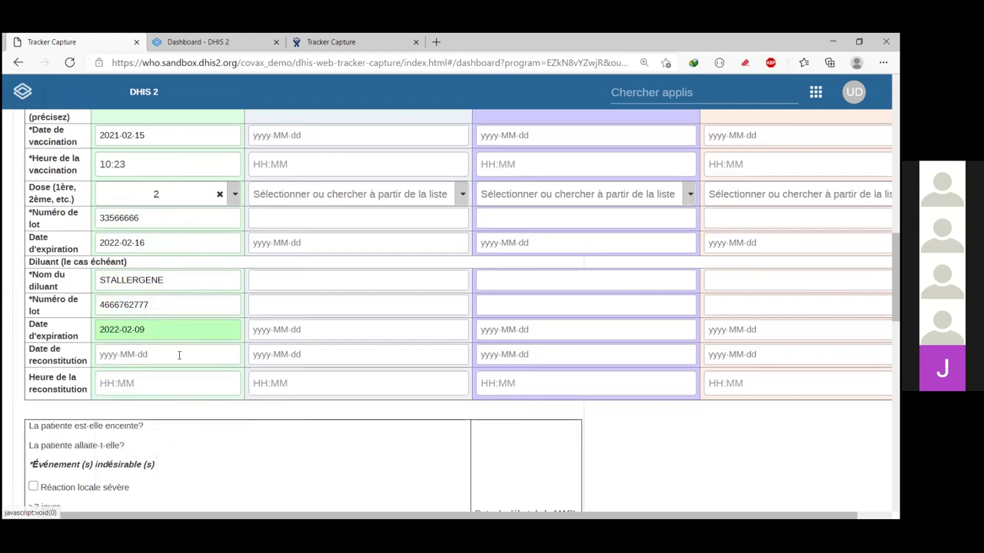
{"action": "scroll", "coordinate": [178, 351], "scroll_direction": "down", "scroll_amount": 1}
Step: Set the diluent reconstitution date to 2021-02-16 at 11:24
{"action": "left_click", "coordinate": [102, 299]}
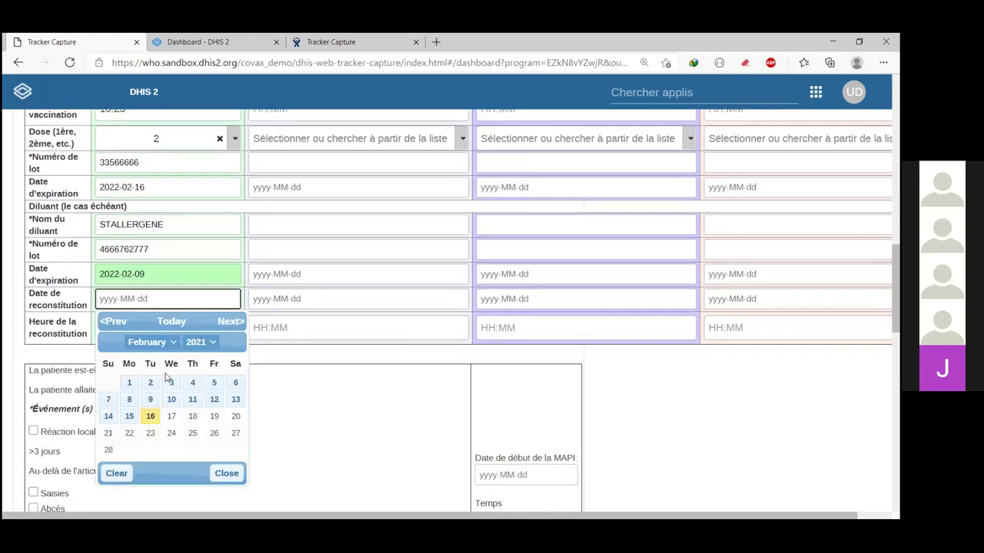
{"action": "left_click", "coordinate": [150, 416]}
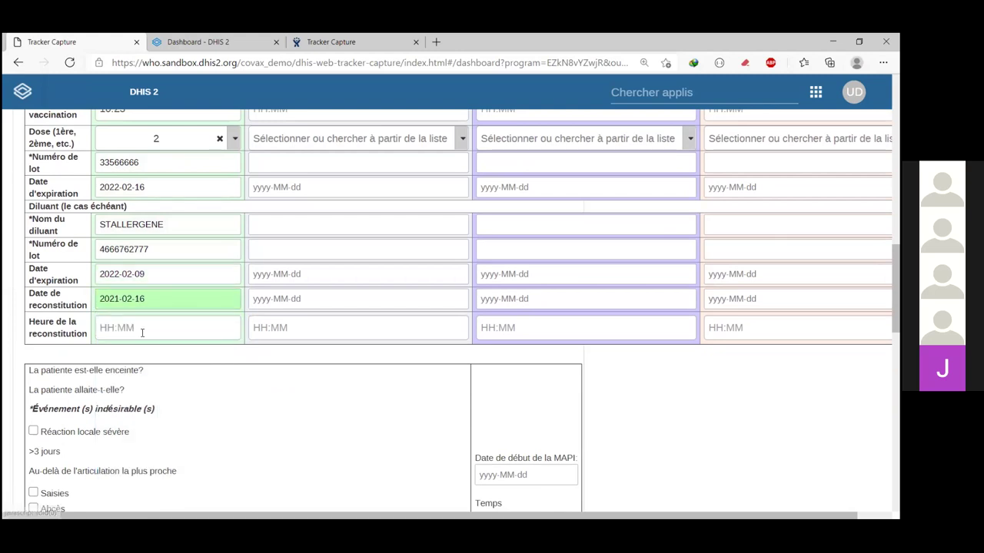
{"action": "left_click", "coordinate": [142, 329]}
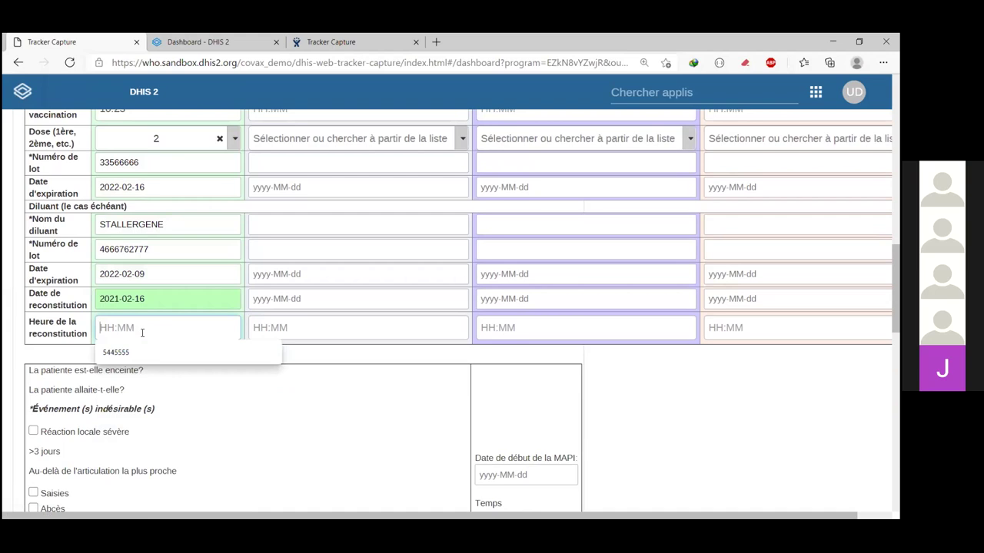
{"action": "type", "text": "11:24"}
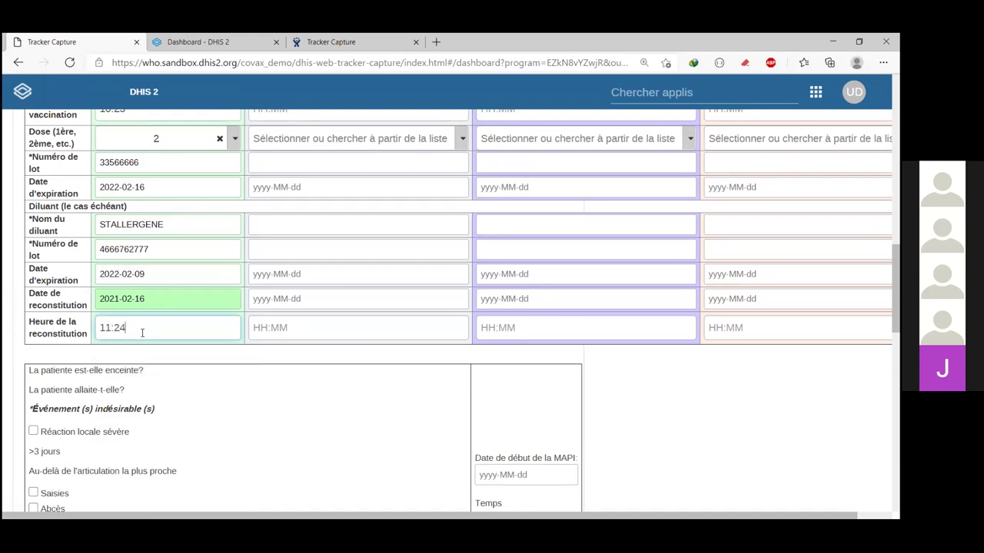
{"action": "scroll", "coordinate": [323, 376], "scroll_direction": "up", "scroll_amount": 5}
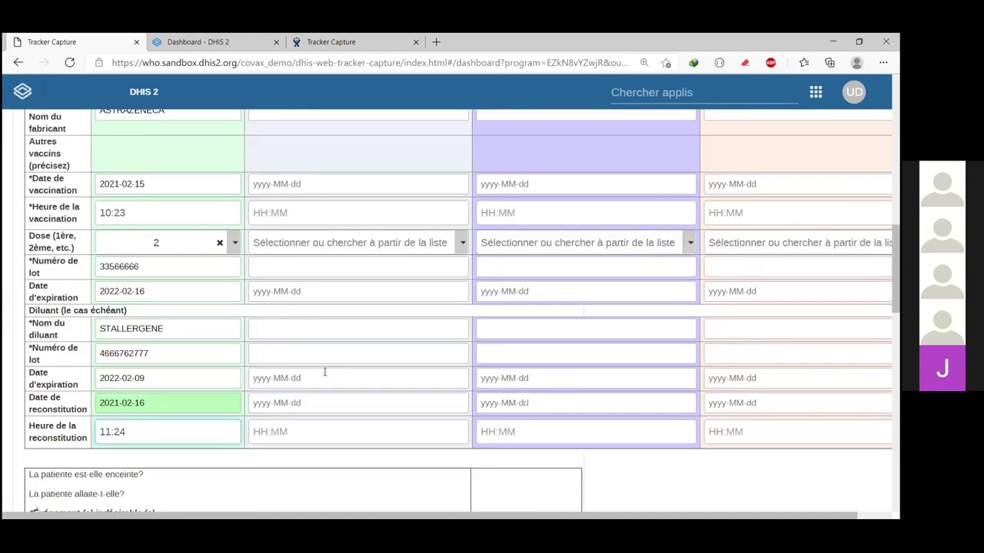
{"action": "scroll", "coordinate": [324, 376], "scroll_direction": "up", "scroll_amount": 1}
{"action": "scroll", "coordinate": [354, 338], "scroll_direction": "down", "scroll_amount": 1}
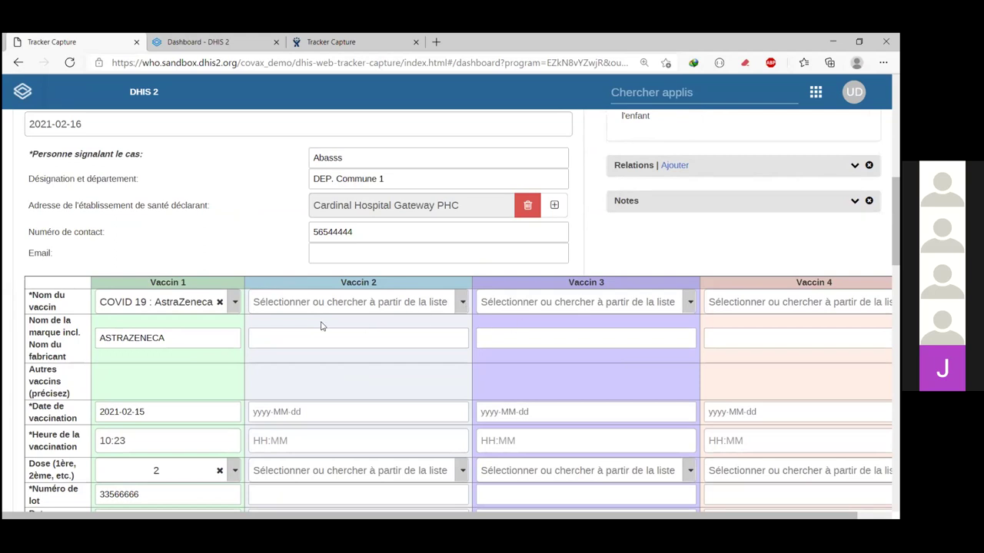
{"action": "scroll", "coordinate": [695, 316], "scroll_direction": "right", "scroll_amount": 3}
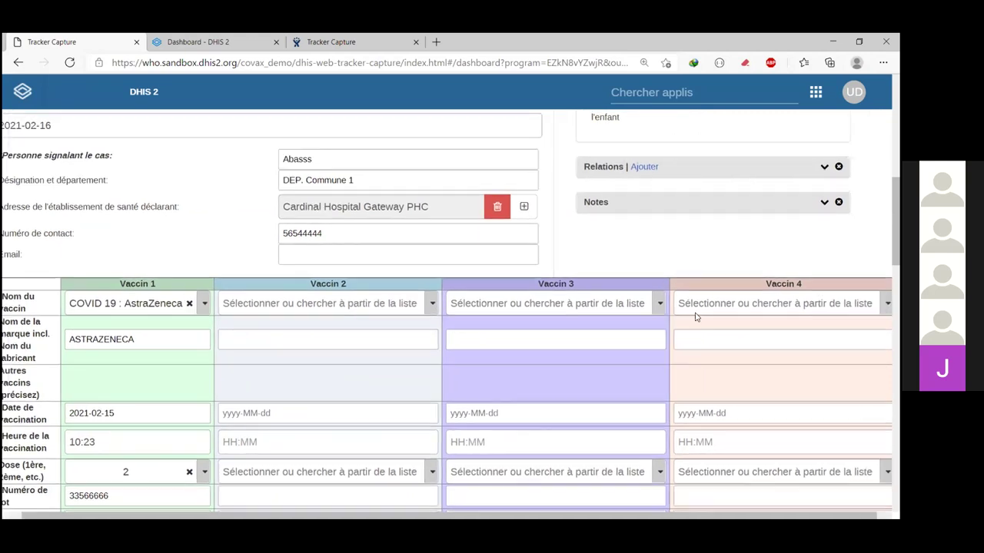
{"action": "scroll", "coordinate": [696, 314], "scroll_direction": "down", "scroll_amount": 5}
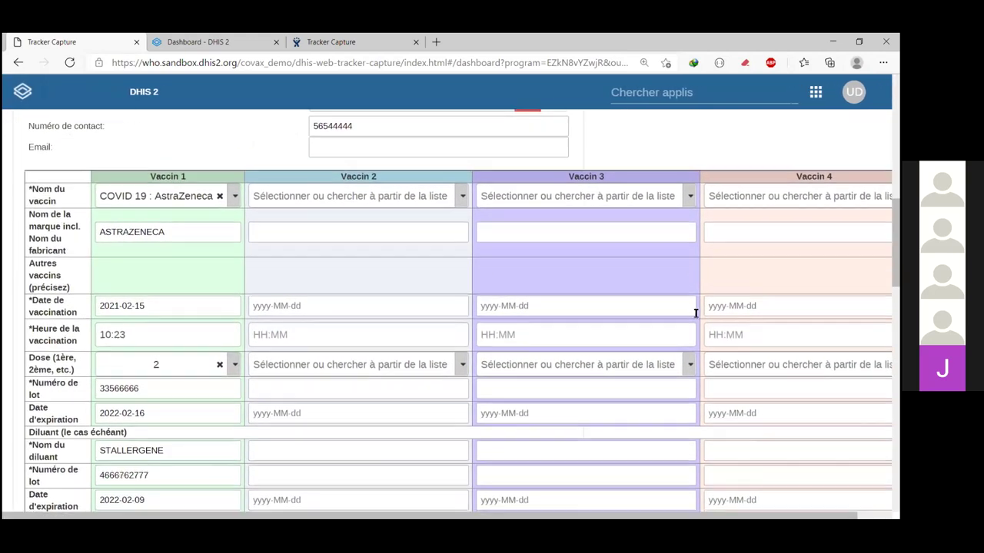
{"action": "scroll", "coordinate": [192, 167], "scroll_direction": "up", "scroll_amount": 5}
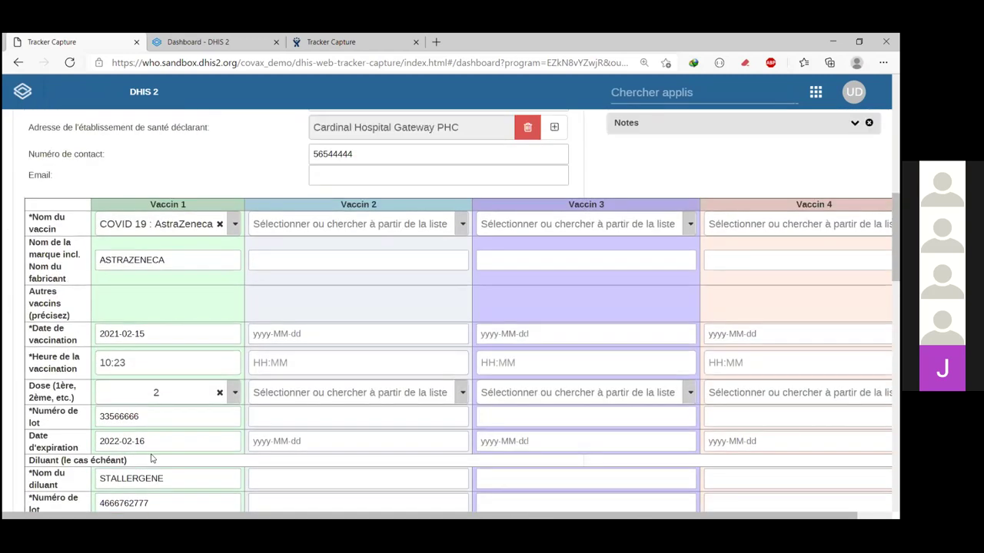
{"action": "scroll", "coordinate": [161, 435], "scroll_direction": "down", "scroll_amount": 5}
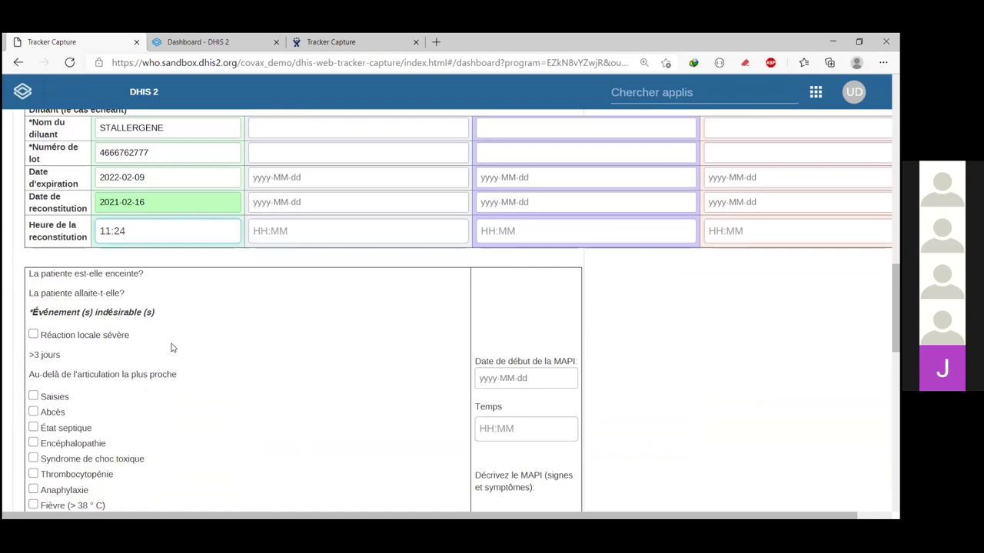
{"action": "scroll", "coordinate": [170, 343], "scroll_direction": "down", "scroll_amount": 1}
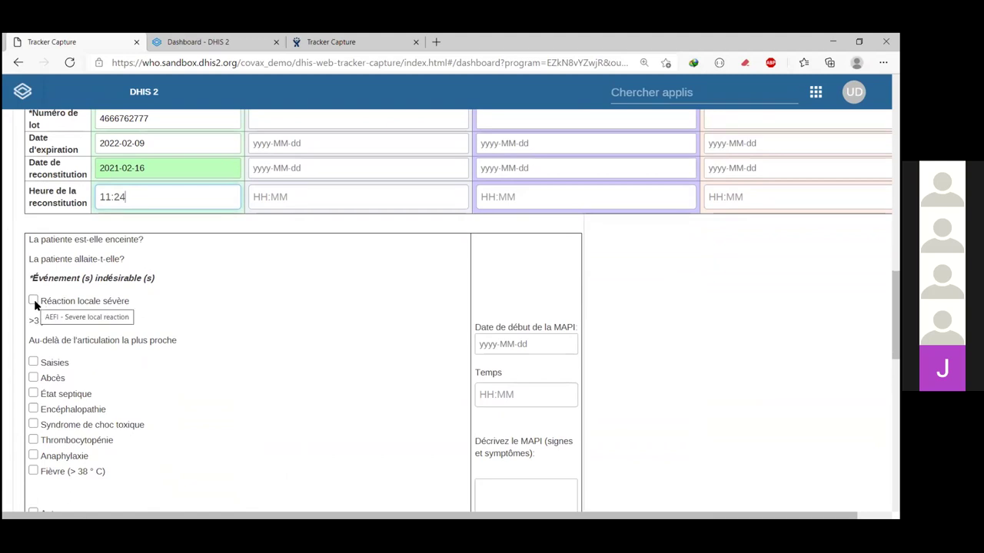
Step: Tick Réaction locale sévère, >3 jours, Abcès and Fièvre as adverse events
{"action": "left_click", "coordinate": [34, 302]}
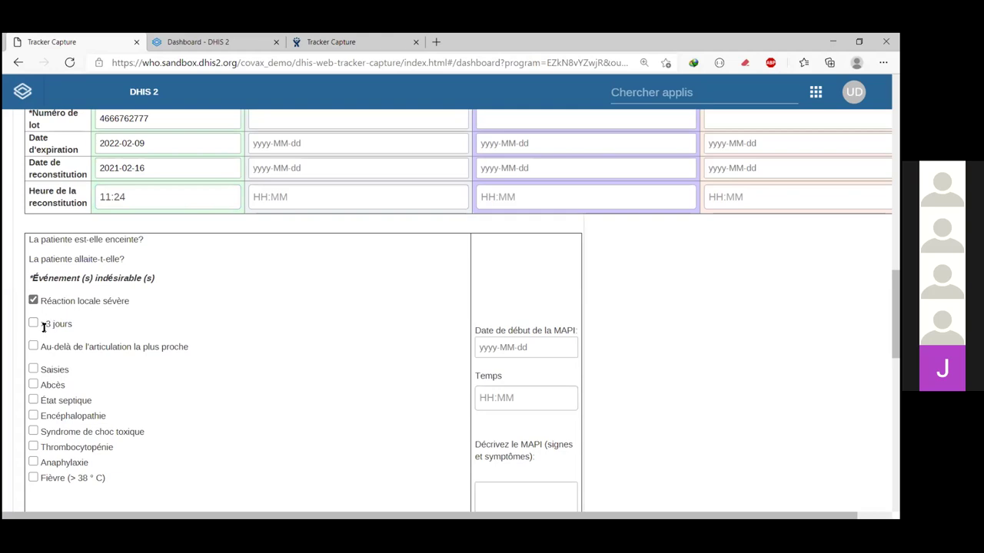
{"action": "left_click", "coordinate": [33, 323]}
{"action": "scroll", "coordinate": [90, 375], "scroll_direction": "down", "scroll_amount": 1}
{"action": "left_click", "coordinate": [34, 345]}
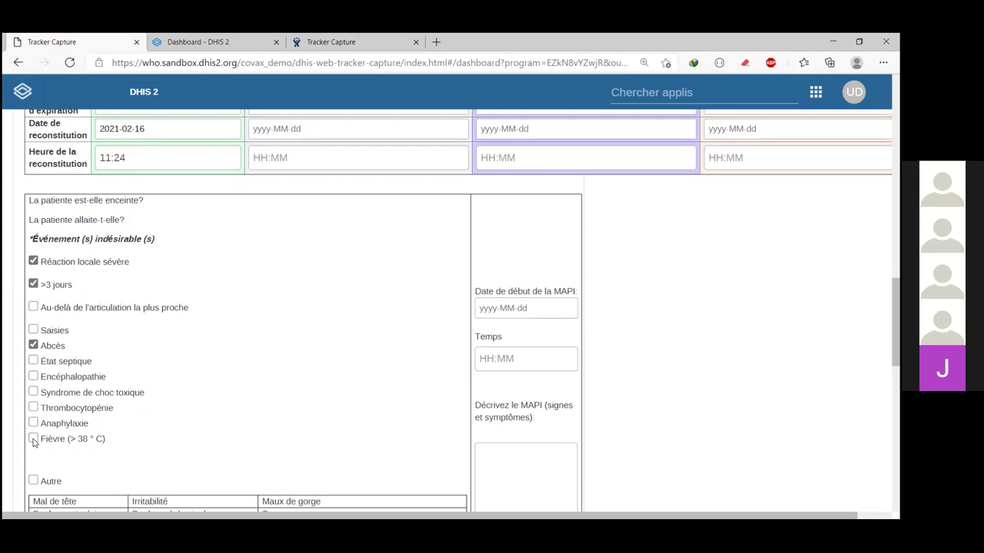
{"action": "left_click", "coordinate": [33, 439]}
{"action": "scroll", "coordinate": [98, 439], "scroll_direction": "down", "scroll_amount": 3}
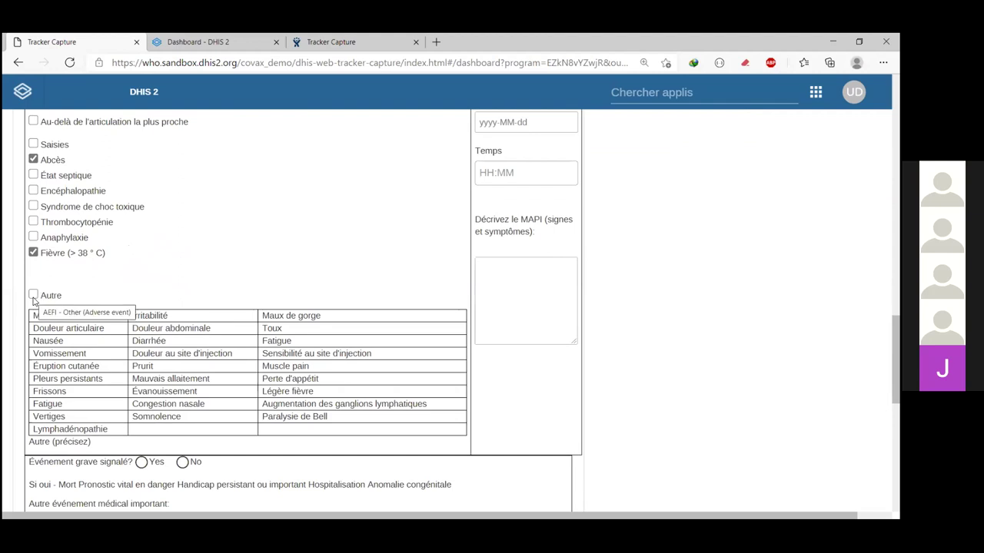
Step: Tick Autre plus the symptoms Mal de tête, Nausée and Vomissement
{"action": "left_click", "coordinate": [33, 296]}
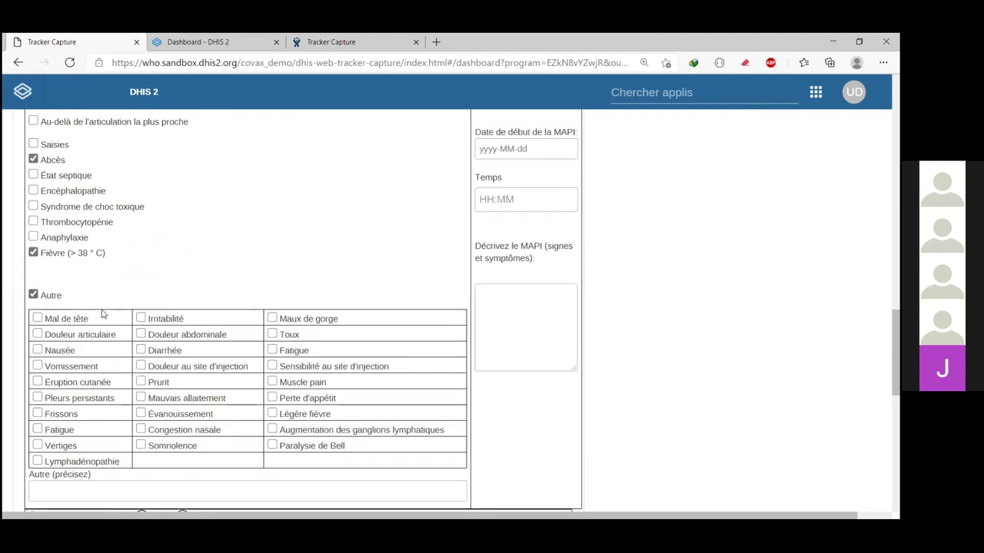
{"action": "left_click", "coordinate": [37, 318]}
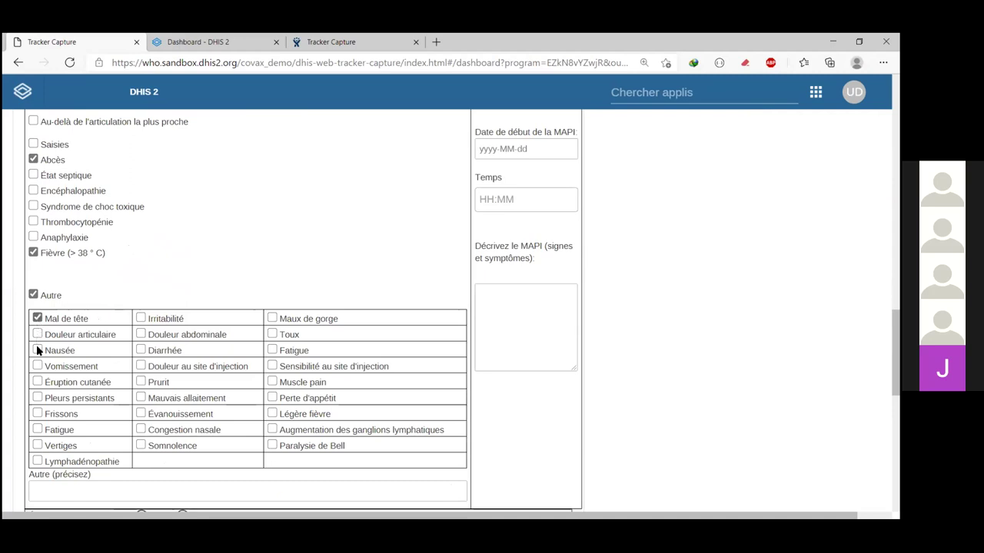
{"action": "left_click", "coordinate": [38, 351]}
{"action": "left_click", "coordinate": [38, 367]}
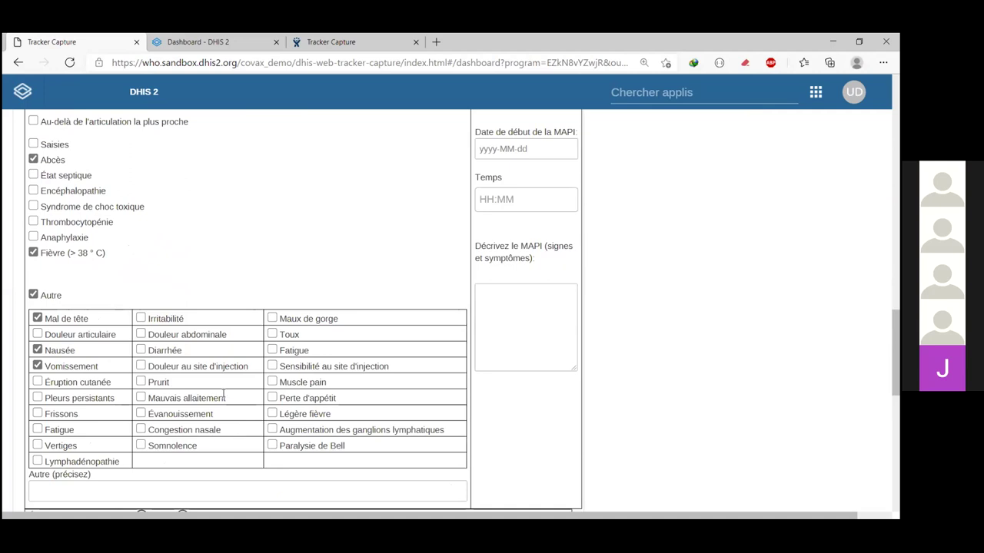
{"action": "scroll", "coordinate": [223, 395], "scroll_direction": "up", "scroll_amount": 1}
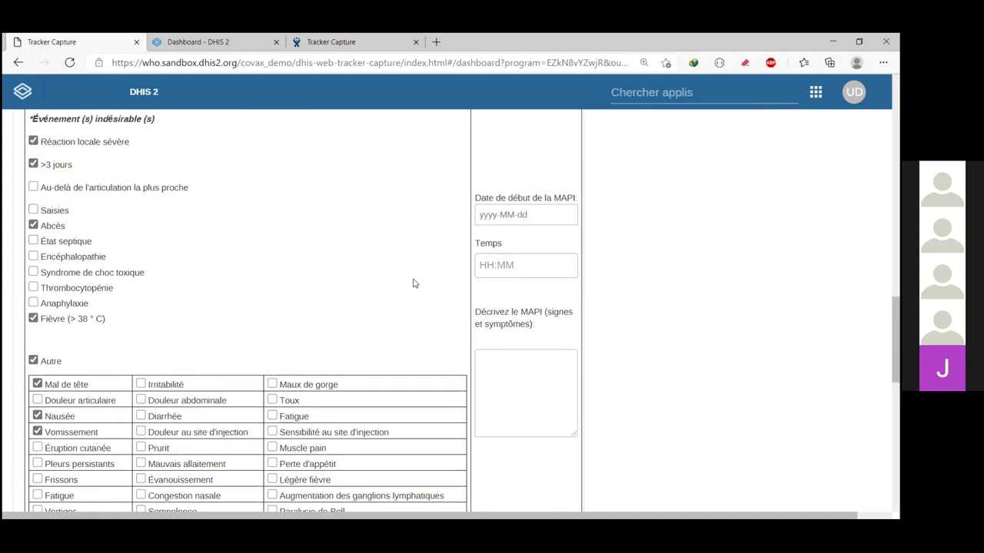
{"action": "scroll", "coordinate": [512, 220], "scroll_direction": "up", "scroll_amount": 1}
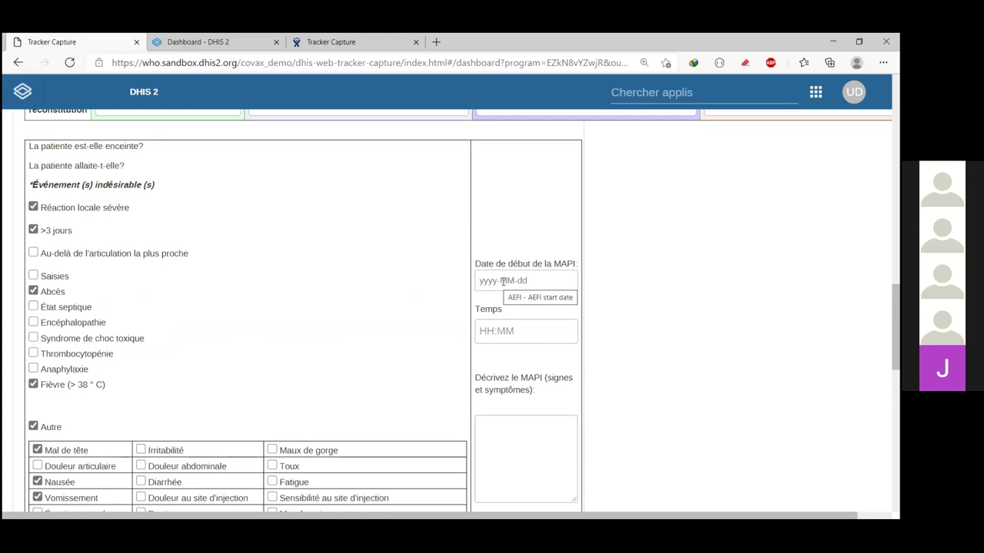
Step: Set the MAPI onset date to 2021-02-16 and onset time to 12:00
{"action": "left_click", "coordinate": [502, 281]}
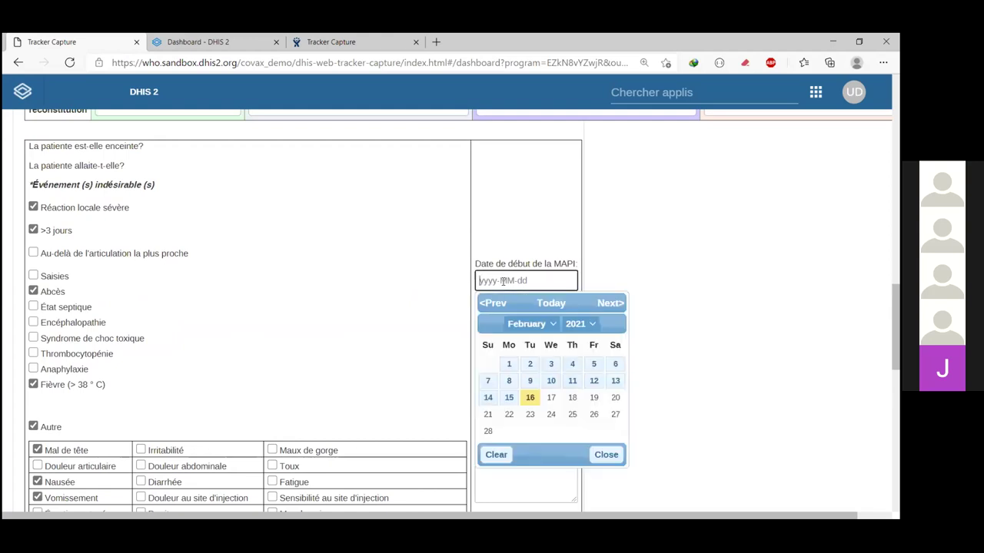
{"action": "left_click", "coordinate": [530, 397]}
{"action": "left_click", "coordinate": [531, 332]}
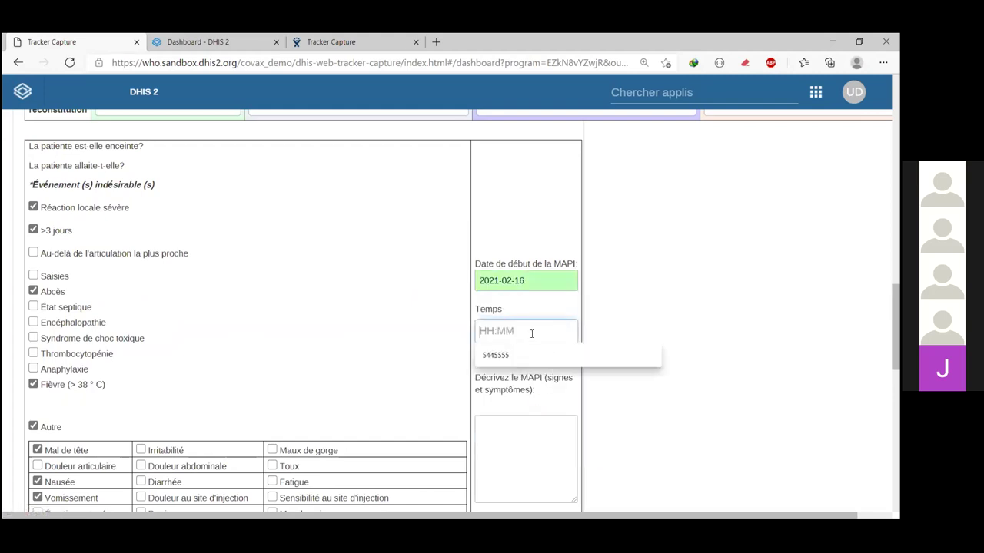
{"action": "type", "text": "12:00"}
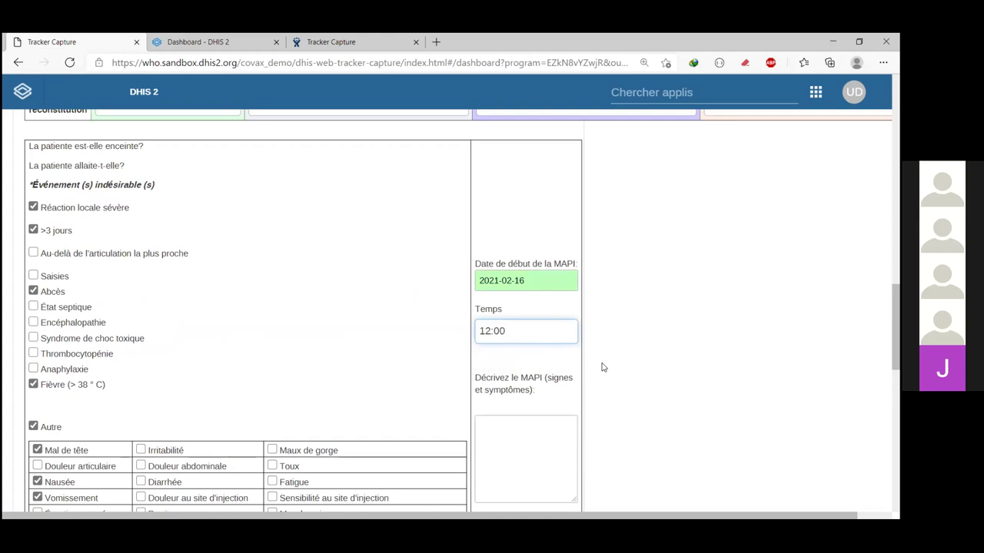
{"action": "scroll", "coordinate": [602, 368], "scroll_direction": "down", "scroll_amount": 3}
{"action": "left_click", "coordinate": [528, 238]}
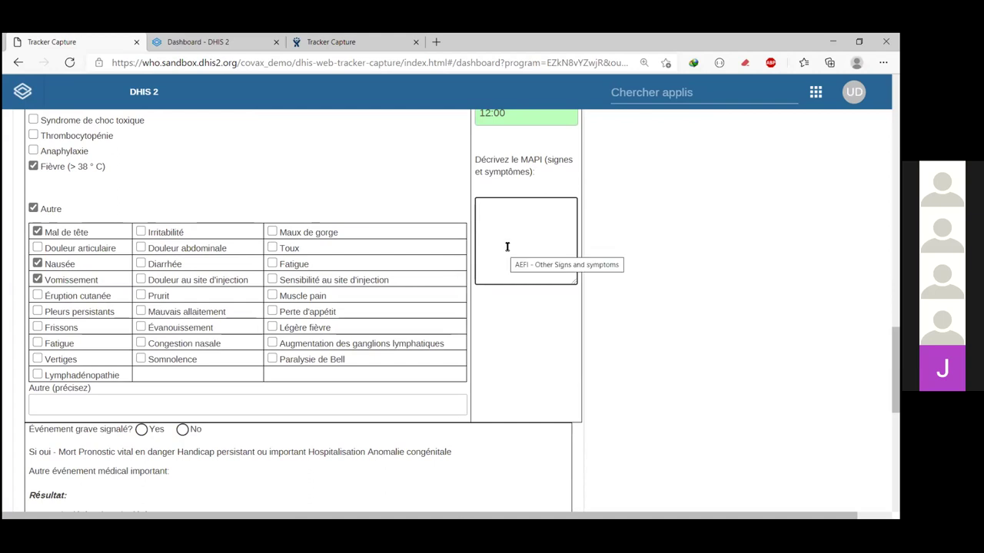
{"action": "scroll", "coordinate": [507, 246], "scroll_direction": "down", "scroll_amount": 3}
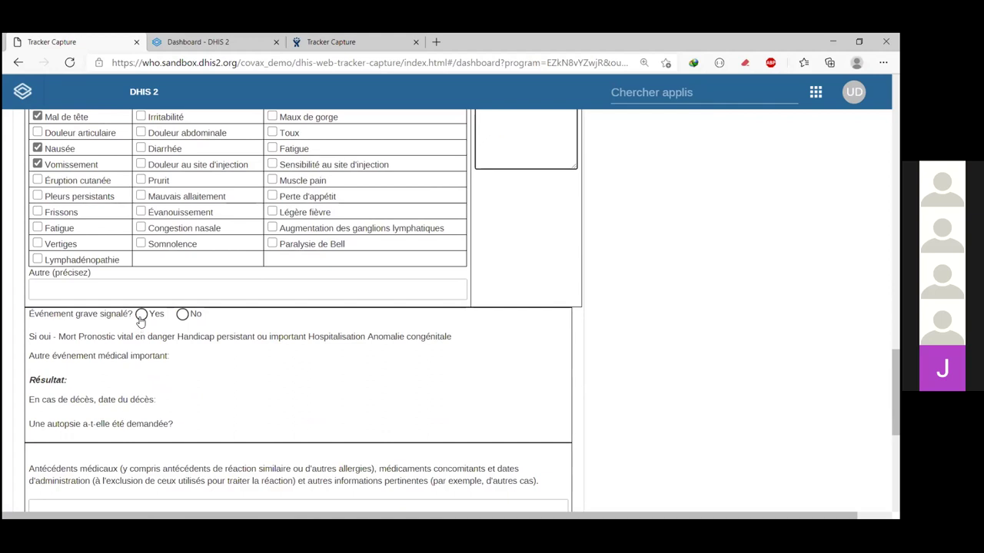
Step: Report the event as serious with Hospitalisation as the seriousness criterion
{"action": "left_click", "coordinate": [143, 316]}
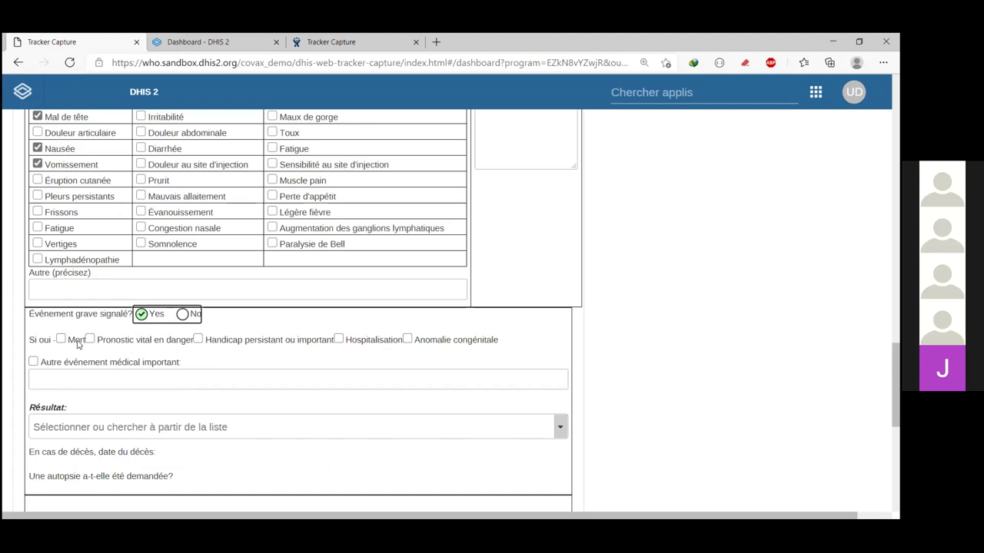
{"action": "left_click", "coordinate": [407, 340]}
{"action": "left_click", "coordinate": [407, 340]}
{"action": "left_click", "coordinate": [339, 339]}
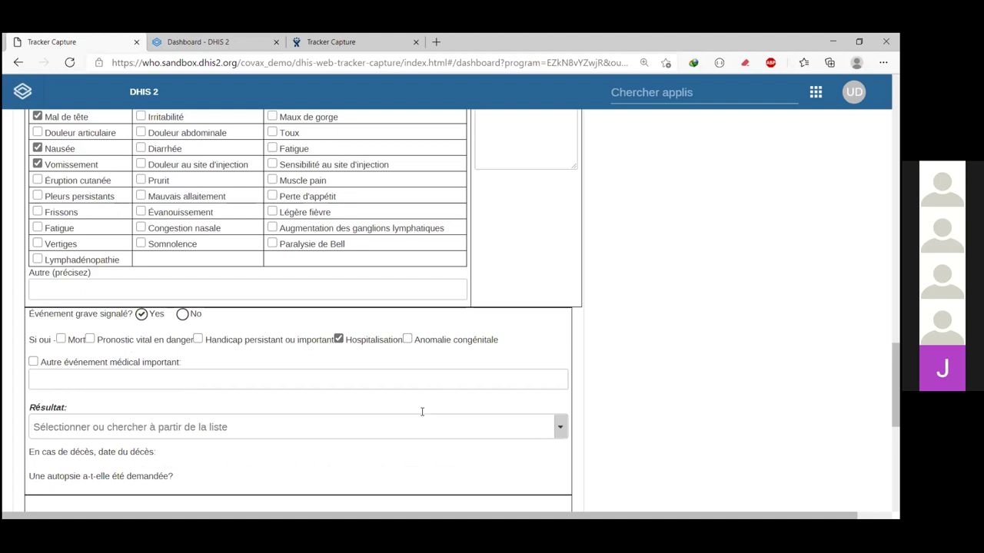
{"action": "scroll", "coordinate": [422, 412], "scroll_direction": "down", "scroll_amount": 2}
Step: Set the event outcome to Rémission / résolution
{"action": "left_click", "coordinate": [204, 265]}
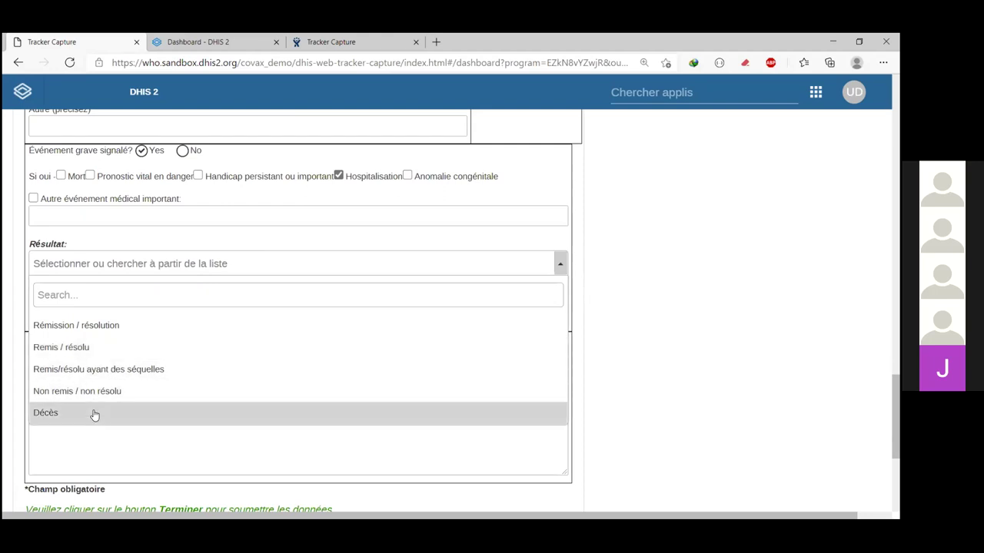
{"action": "left_click", "coordinate": [101, 331]}
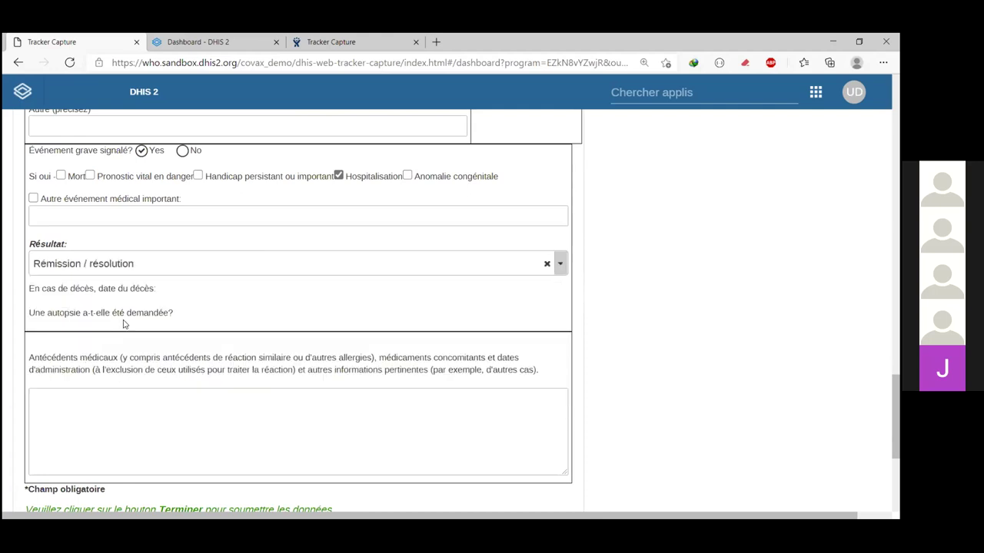
{"action": "scroll", "coordinate": [249, 379], "scroll_direction": "down", "scroll_amount": 2}
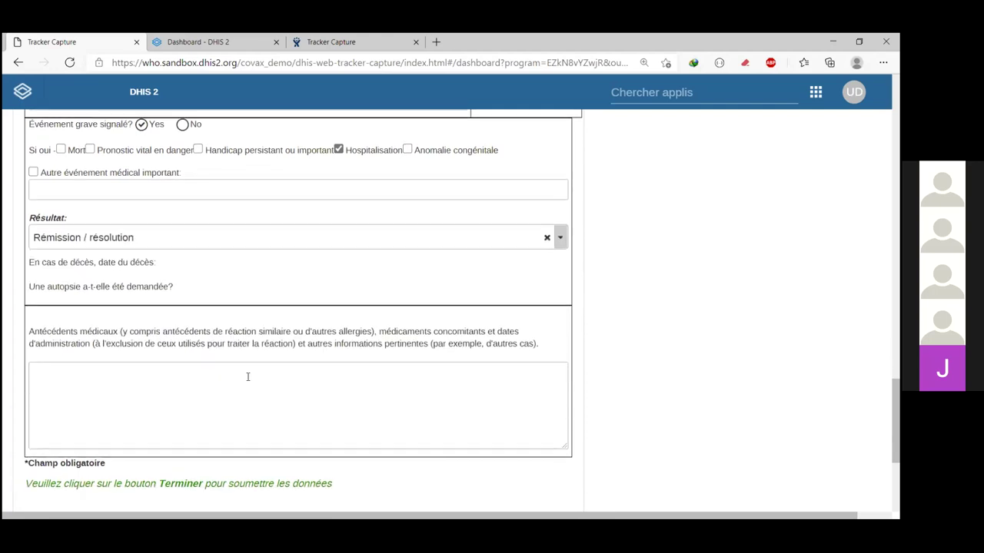
{"action": "left_click", "coordinate": [200, 336]}
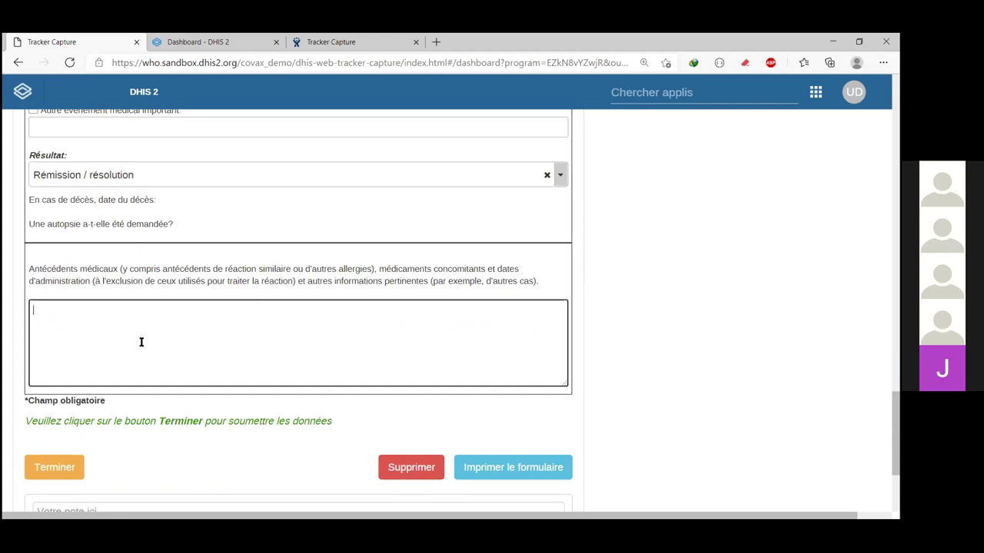
Step: Enter 'Notes du medecin traitant' as medical history and confirm completing the MAPI event
{"action": "type", "text": "otes deu medecin traitant"}
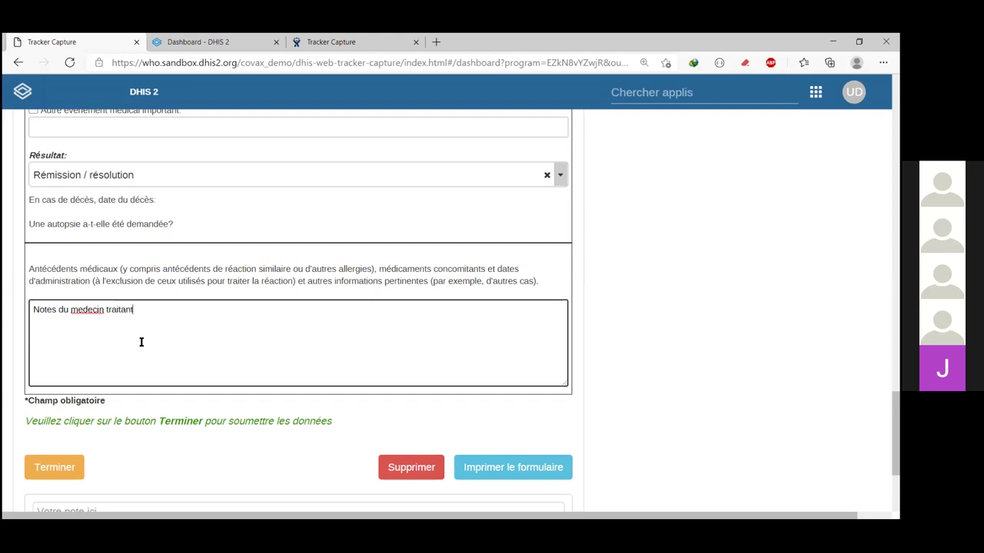
{"action": "scroll", "coordinate": [152, 392], "scroll_direction": "down", "scroll_amount": 1}
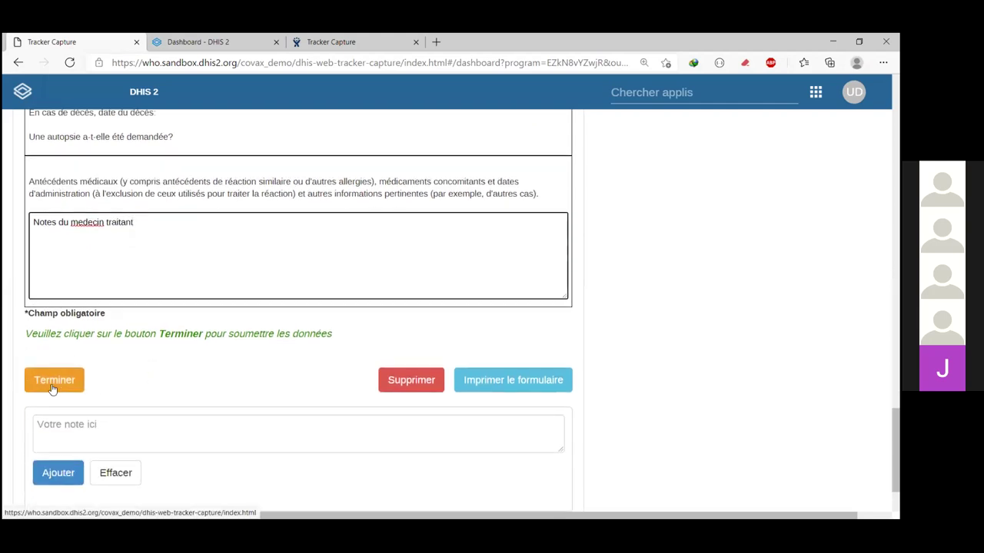
{"action": "left_click", "coordinate": [52, 385]}
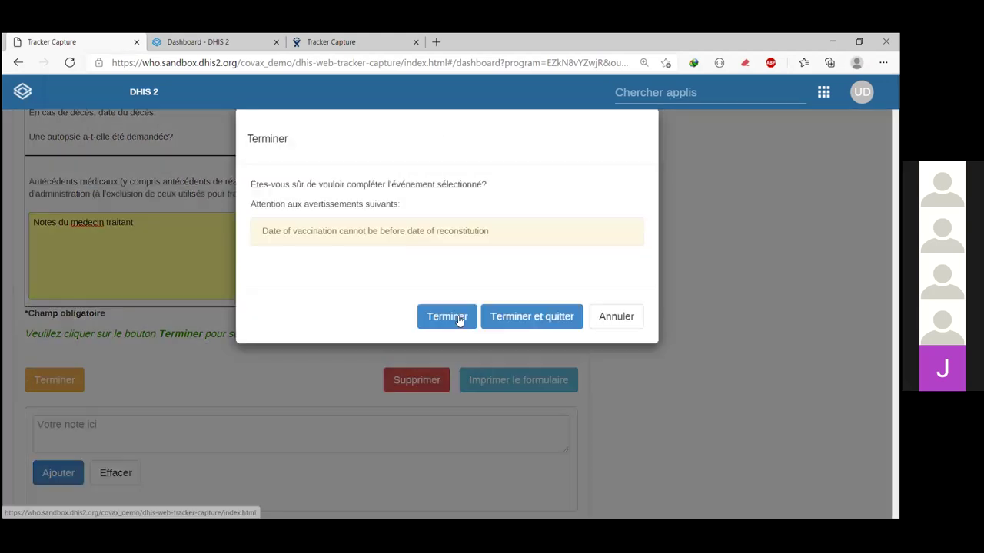
{"action": "left_click", "coordinate": [495, 309]}
{"action": "scroll", "coordinate": [503, 296], "scroll_direction": "up", "scroll_amount": 10}
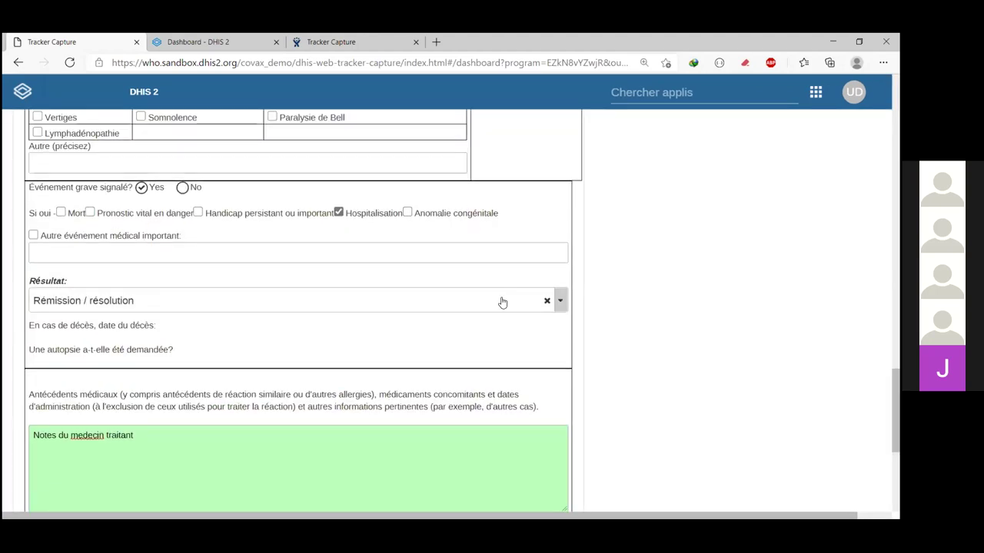
{"action": "scroll", "coordinate": [500, 297], "scroll_direction": "up", "scroll_amount": 4}
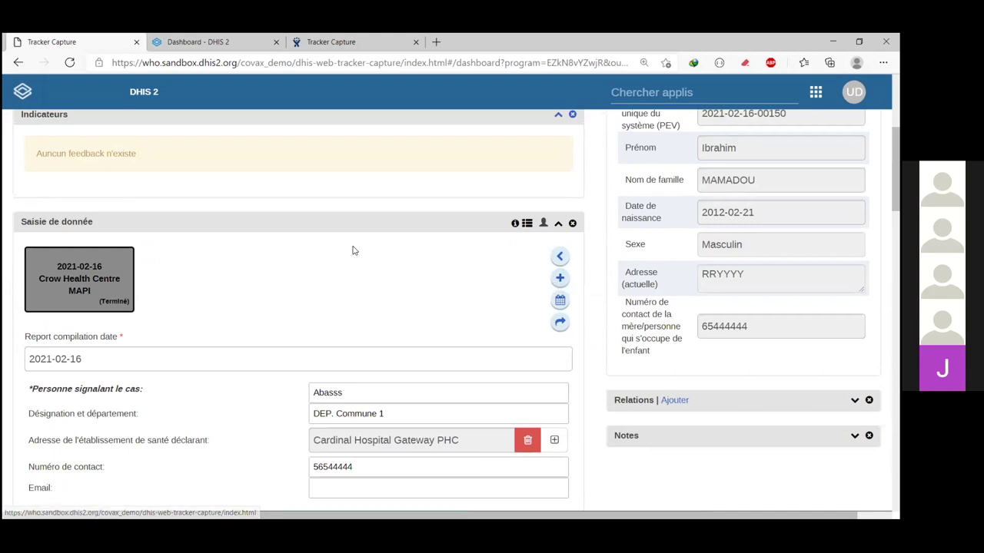
Step: Add and save a new Premier niveau décisionnel event
{"action": "scroll", "coordinate": [354, 250], "scroll_direction": "up", "scroll_amount": 4}
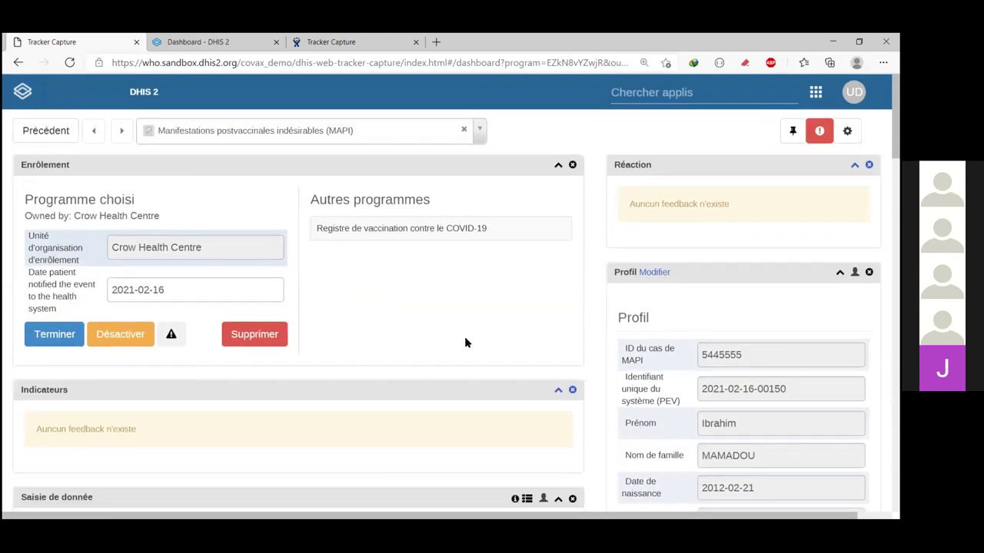
{"action": "scroll", "coordinate": [556, 413], "scroll_direction": "down", "scroll_amount": 2}
{"action": "left_click", "coordinate": [559, 432]}
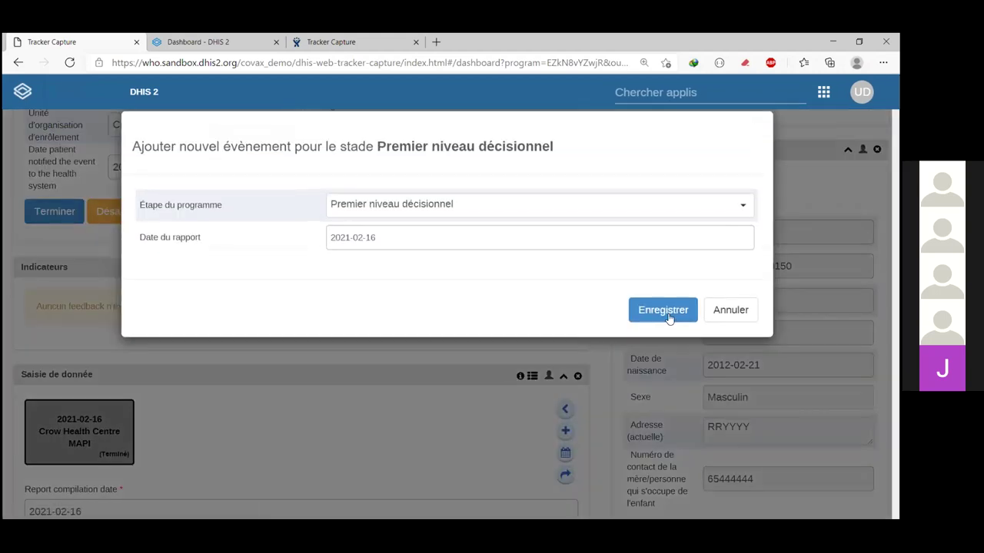
{"action": "left_click", "coordinate": [666, 311]}
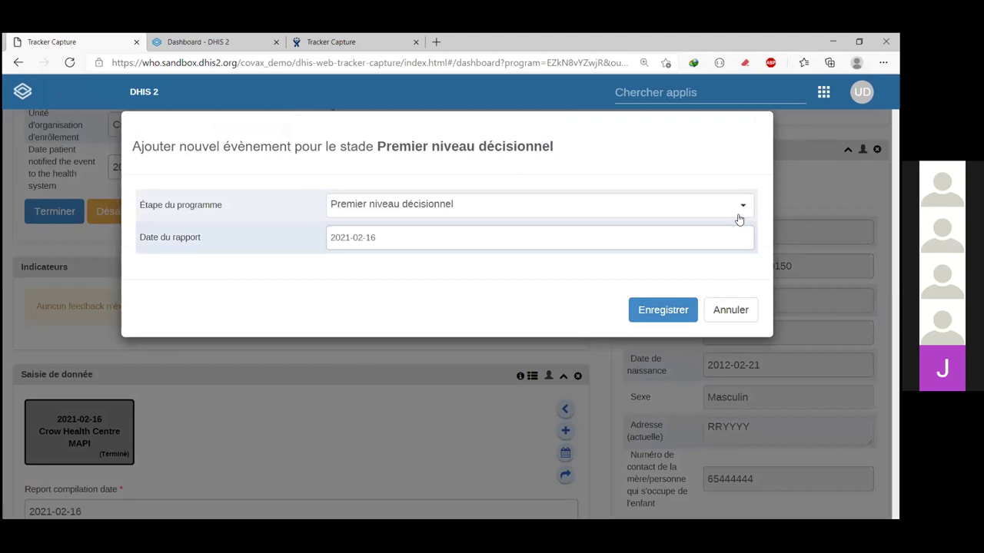
{"action": "scroll", "coordinate": [731, 291], "scroll_direction": "up", "scroll_amount": 3}
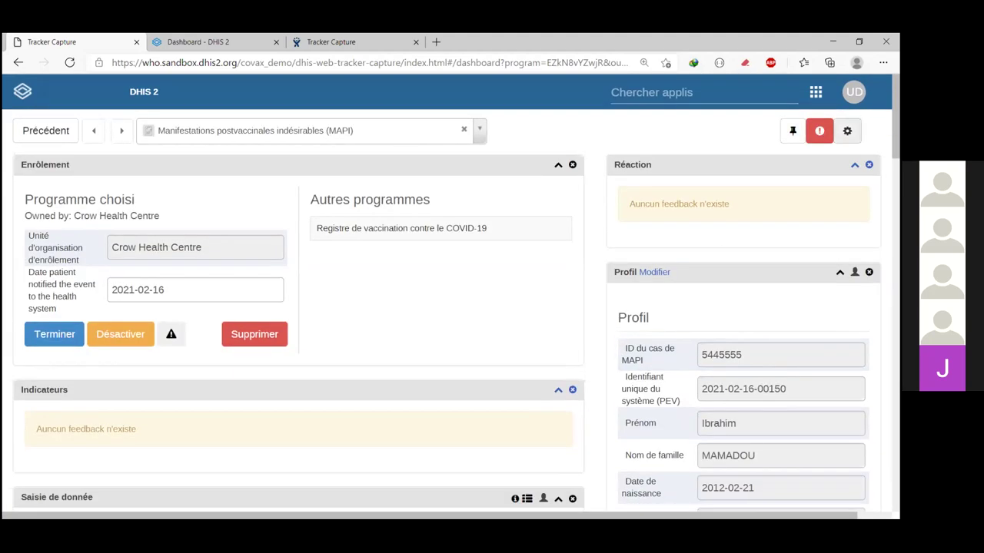
Step: Show the Saisie de données tabulaire widget and hide the Saisie de donnée widget
{"action": "left_click", "coordinate": [847, 130]}
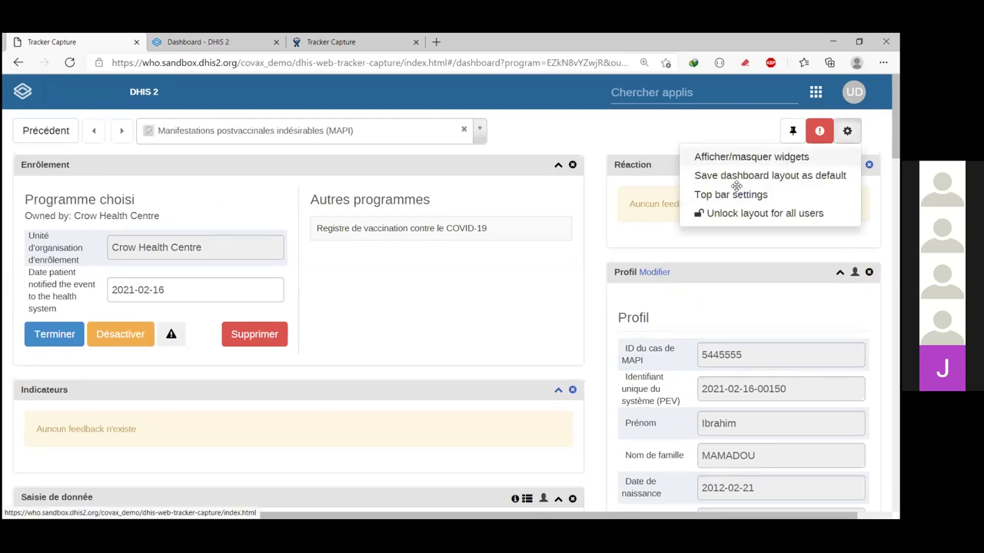
{"action": "left_click", "coordinate": [739, 157]}
{"action": "left_click", "coordinate": [387, 266]}
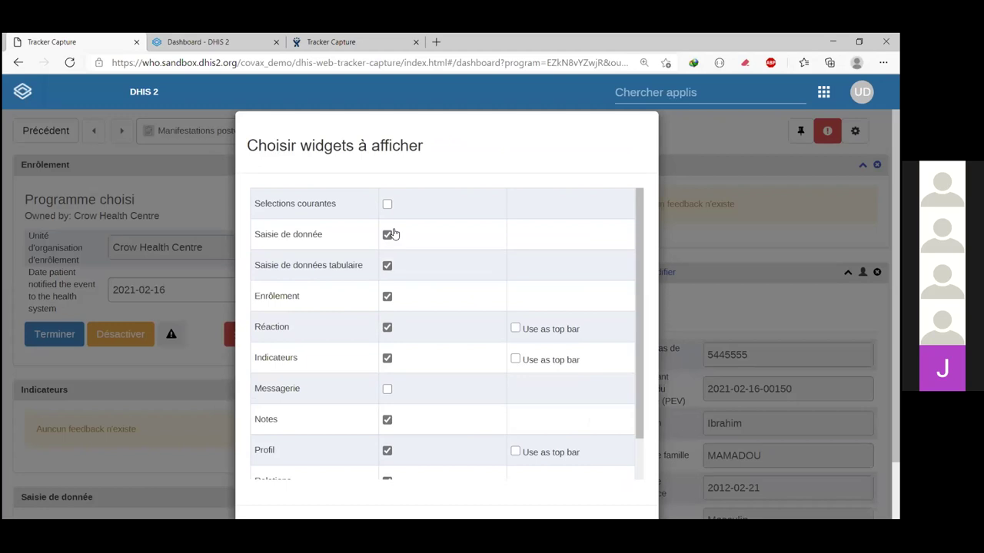
{"action": "left_click", "coordinate": [388, 235]}
{"action": "scroll", "coordinate": [599, 469], "scroll_direction": "down", "scroll_amount": 3}
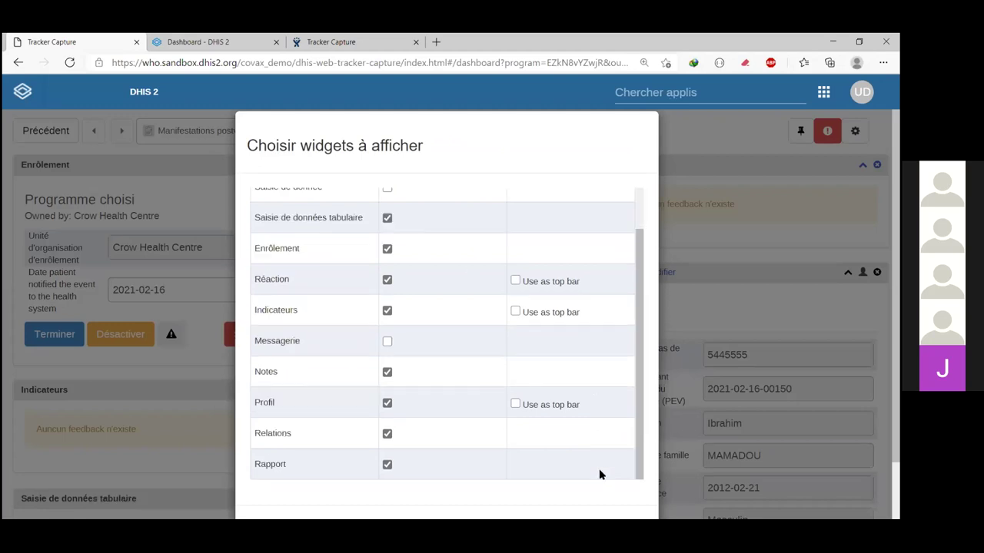
{"action": "left_click", "coordinate": [381, 445]}
{"action": "scroll", "coordinate": [378, 437], "scroll_direction": "down", "scroll_amount": 4}
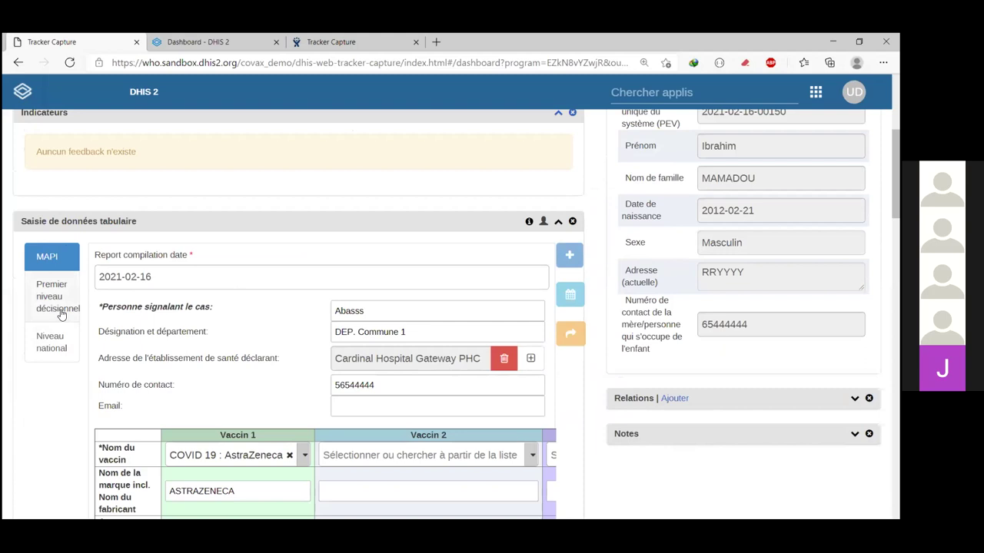
Step: Add and save a new event in the Premier niveau décisionnel stage
{"action": "left_click", "coordinate": [61, 313]}
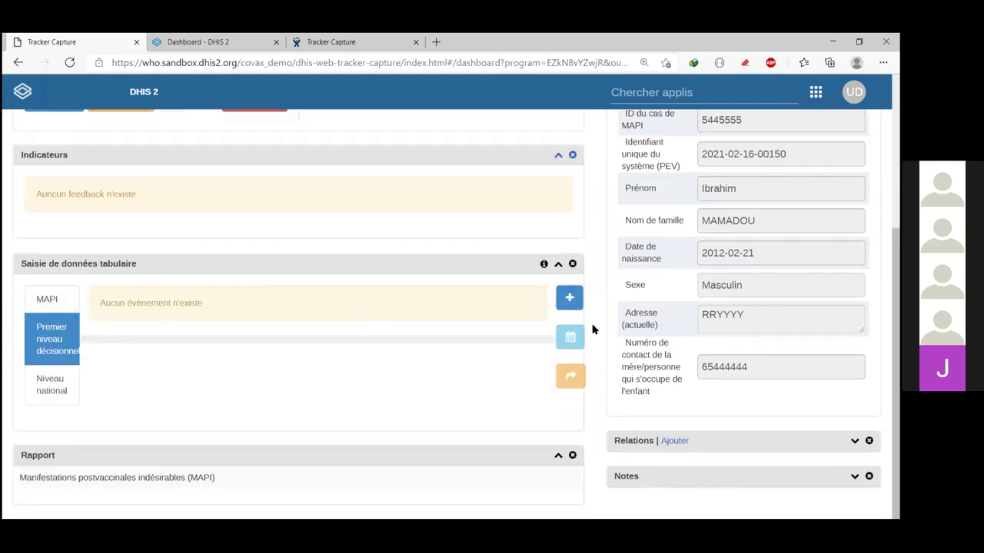
{"action": "left_click", "coordinate": [574, 298]}
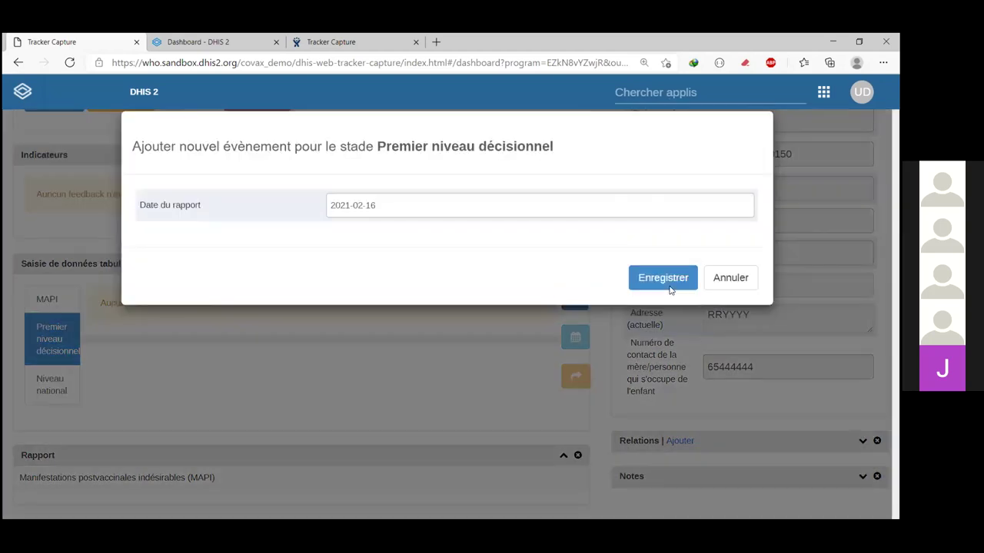
{"action": "left_click", "coordinate": [669, 283]}
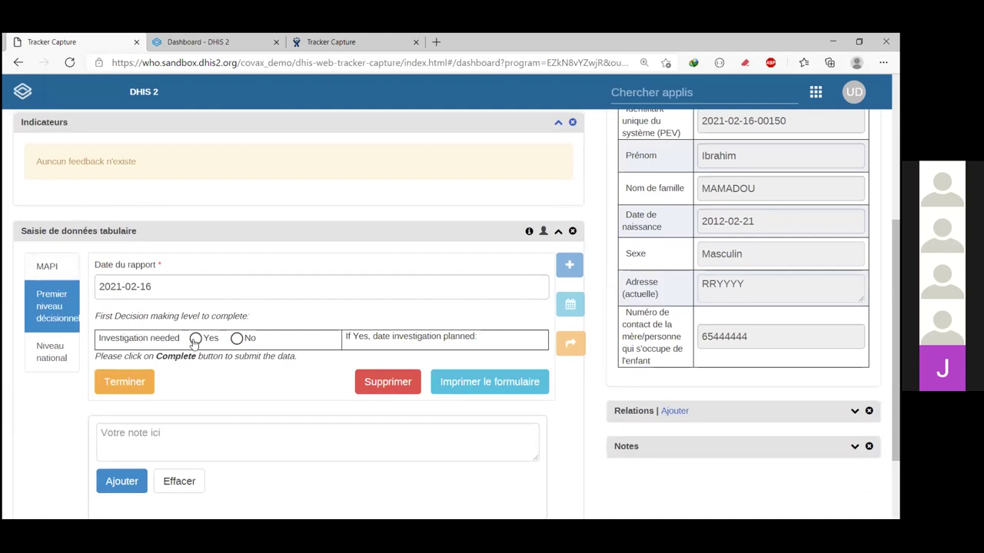
Step: Mark investigation needed with planned date 2021-02-17, then switch to the Niveau national stage
{"action": "left_click", "coordinate": [196, 340]}
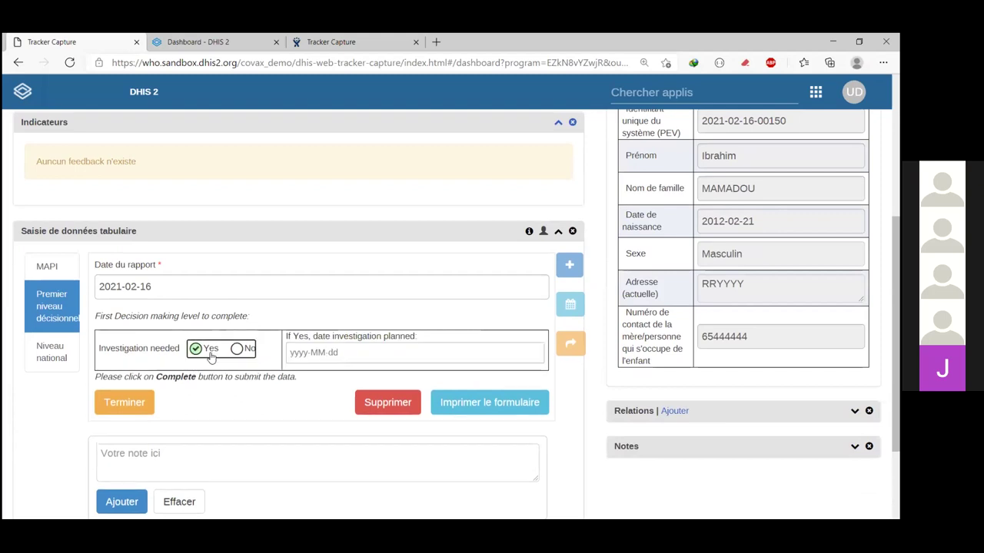
{"action": "left_click", "coordinate": [348, 351]}
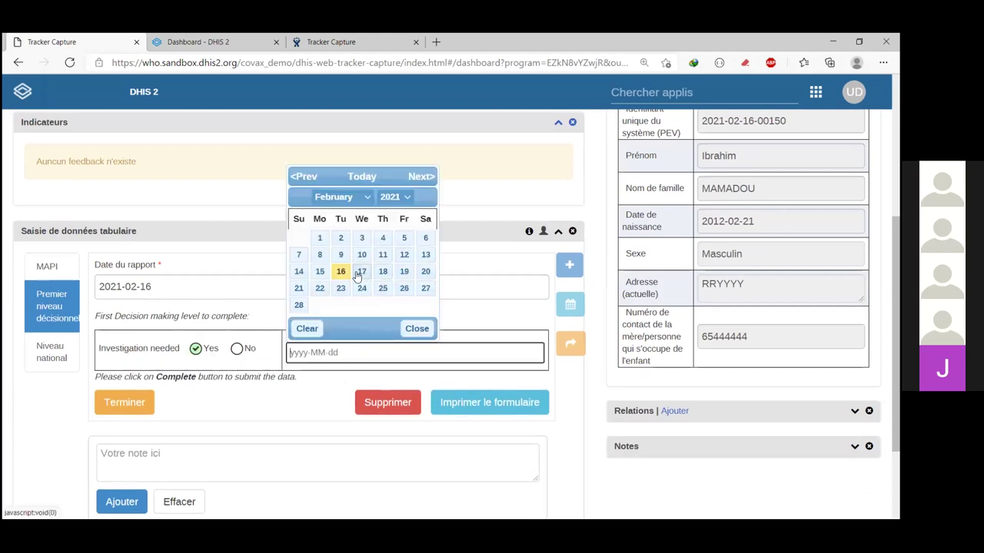
{"action": "left_click", "coordinate": [362, 273]}
{"action": "scroll", "coordinate": [231, 402], "scroll_direction": "down", "scroll_amount": 1}
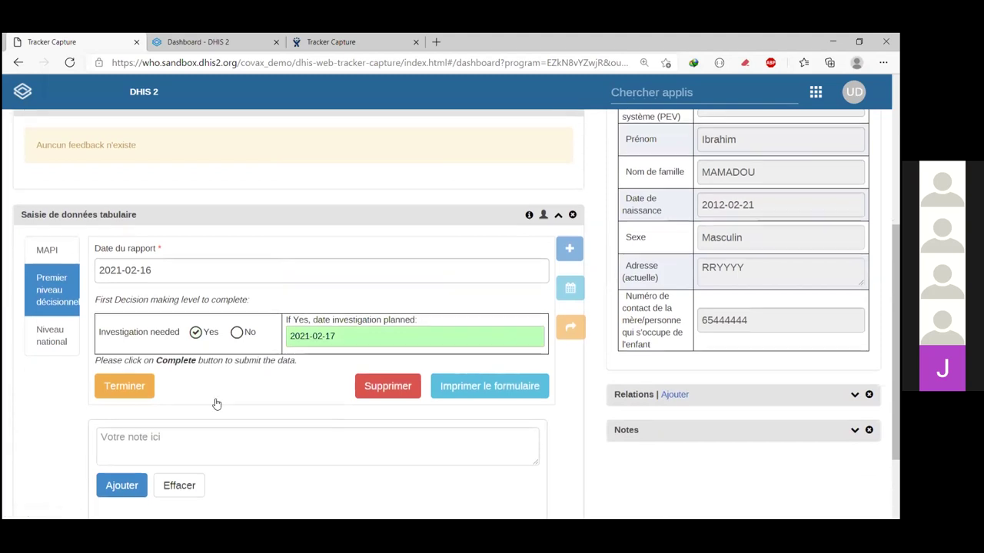
{"action": "left_click", "coordinate": [48, 342]}
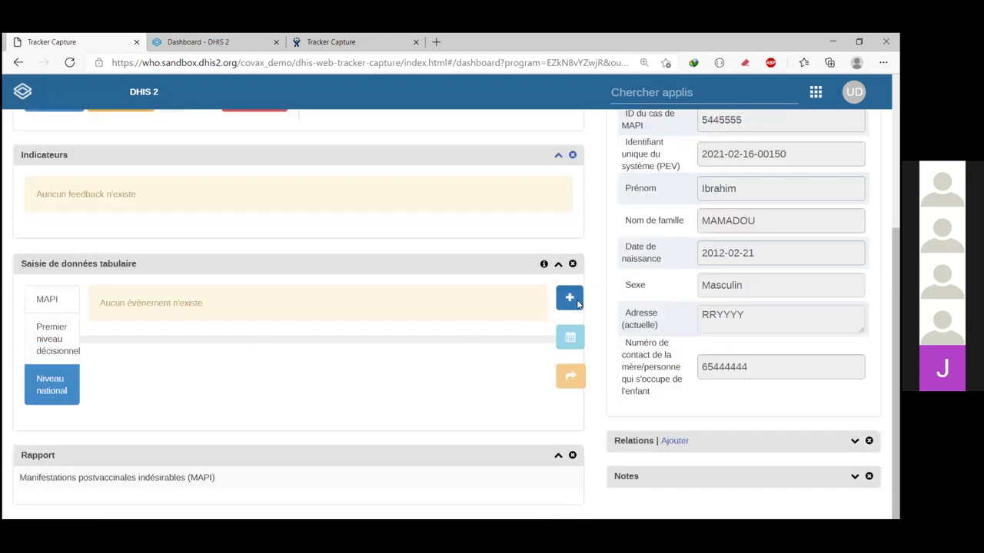
Step: Add a national-level event with the report received date set to 2021-02-16
{"action": "left_click", "coordinate": [569, 299]}
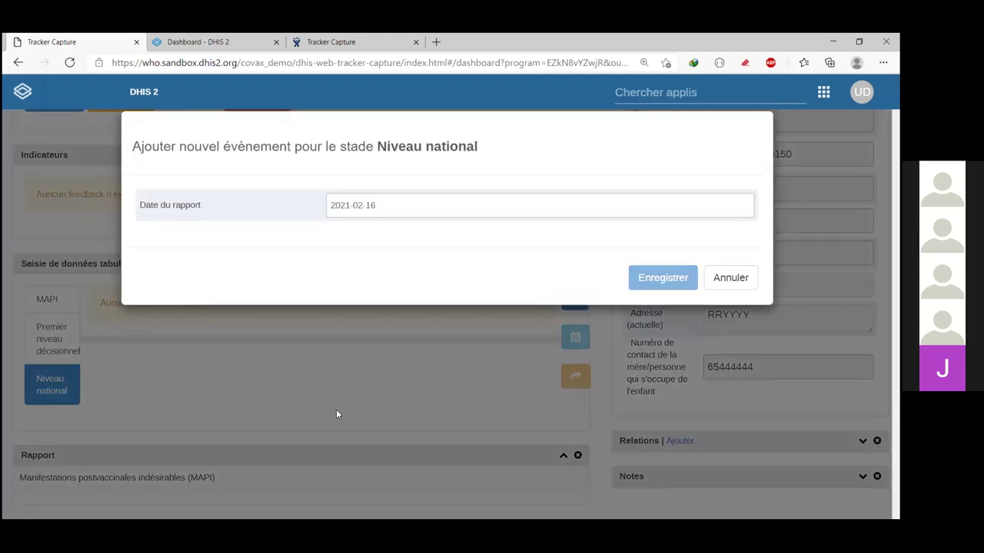
{"action": "key", "text": "Return"}
{"action": "scroll", "coordinate": [123, 253], "scroll_direction": "down", "scroll_amount": 1}
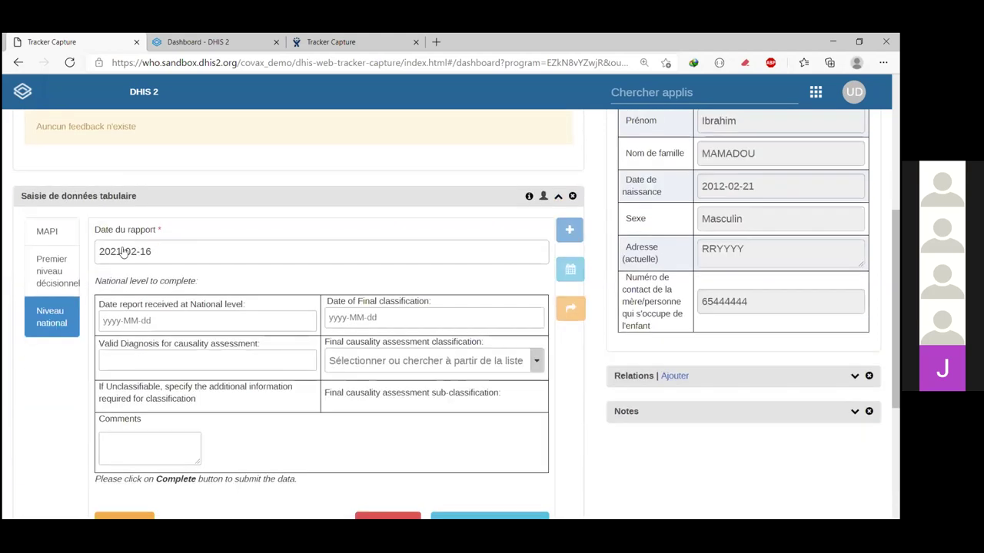
{"action": "scroll", "coordinate": [123, 254], "scroll_direction": "down", "scroll_amount": 1}
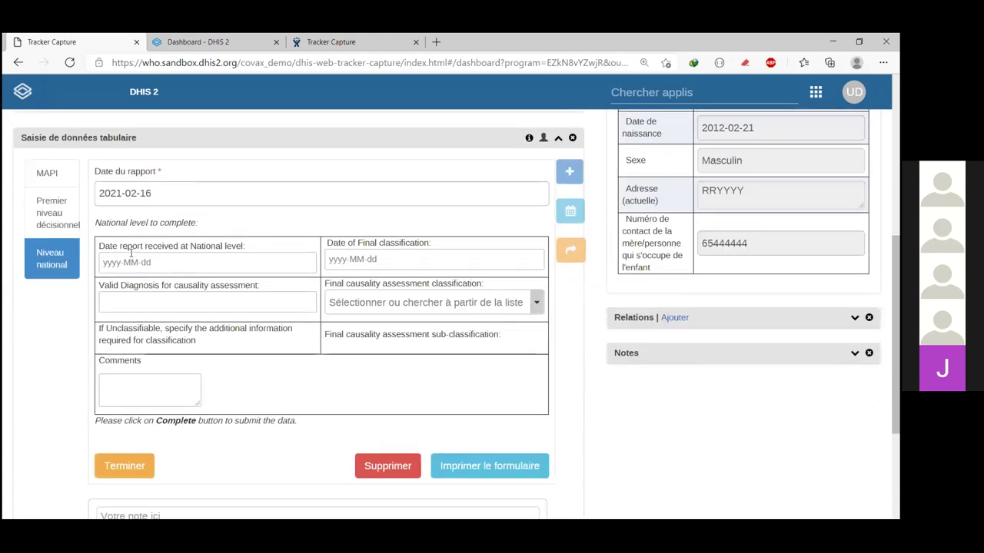
{"action": "left_click", "coordinate": [171, 265]}
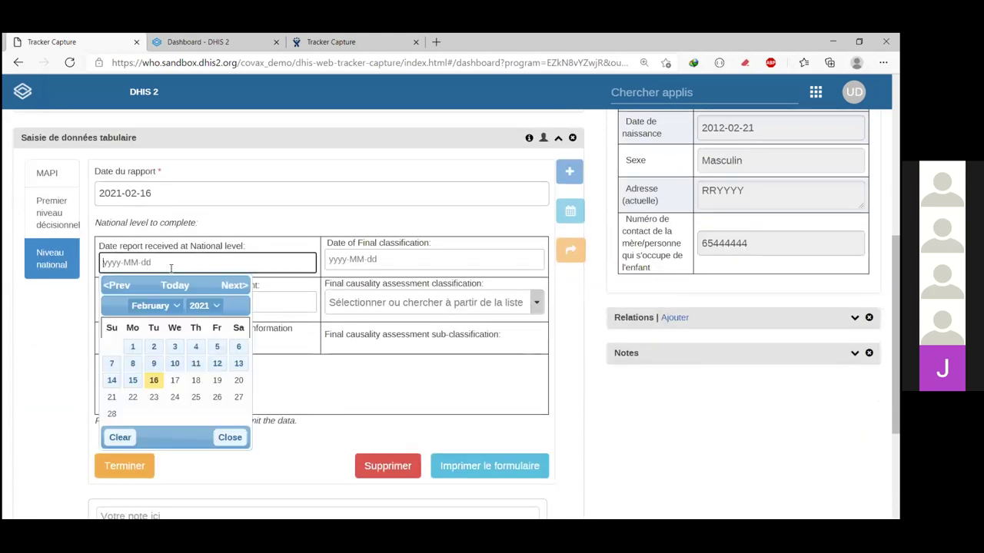
{"action": "left_click", "coordinate": [154, 382]}
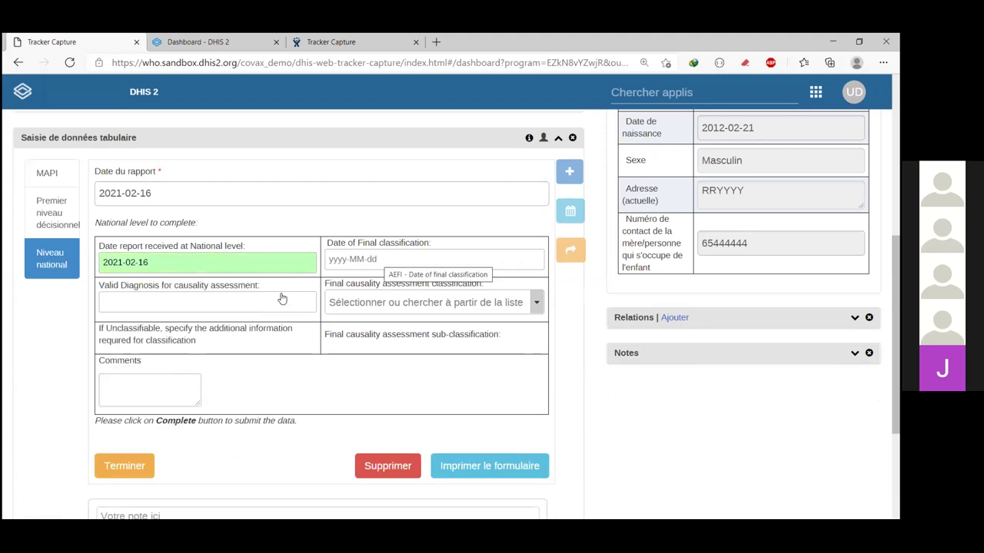
Step: Date the final classification 2021-02-16, classify as A. Consistent, sub-classification A1 vaccine-product reaction
{"action": "left_click", "coordinate": [230, 305]}
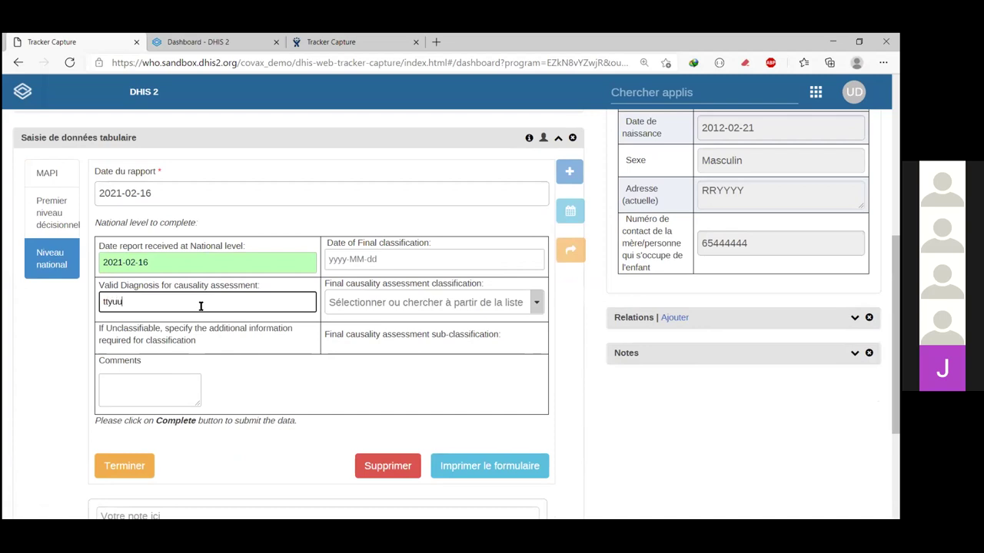
{"action": "left_click", "coordinate": [371, 259]}
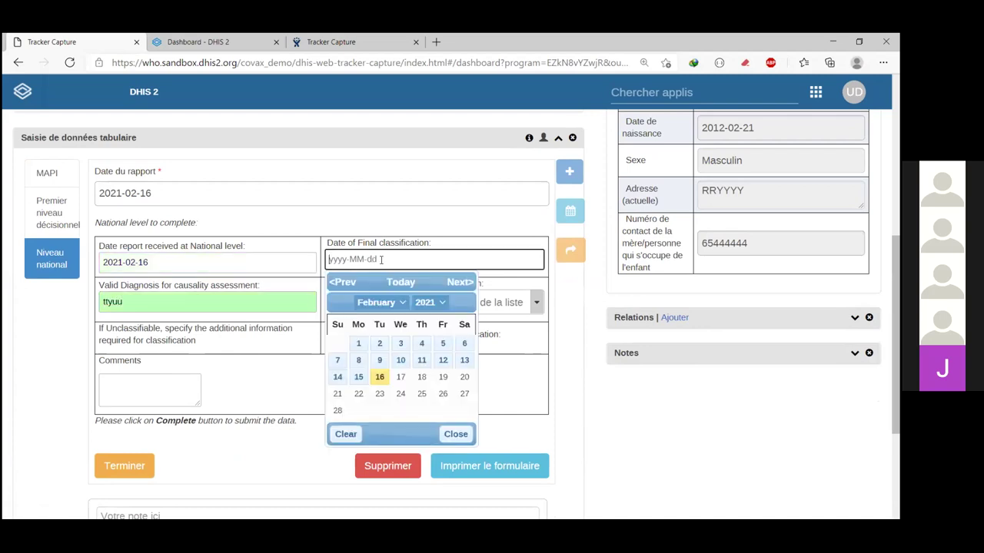
{"action": "left_click", "coordinate": [380, 377]}
{"action": "left_click", "coordinate": [435, 304]}
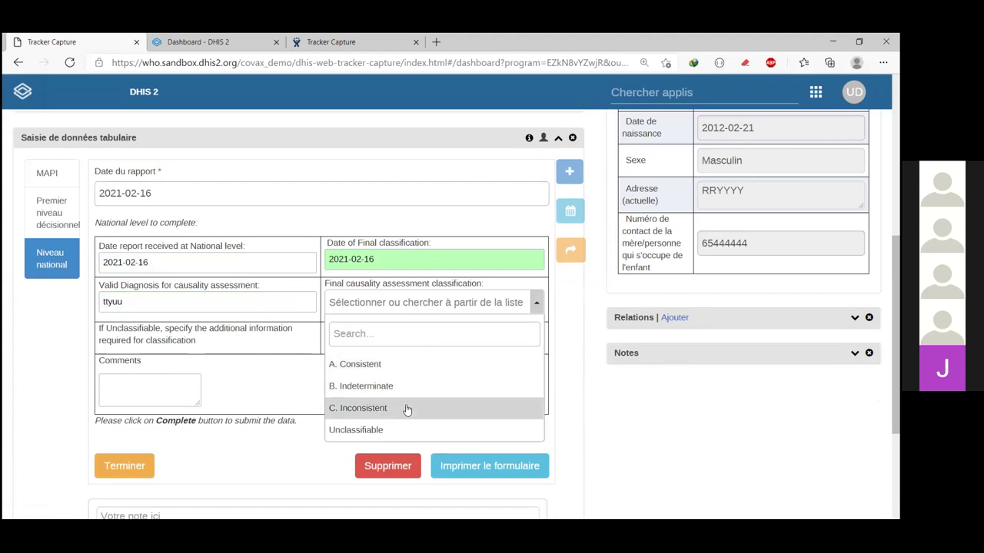
{"action": "left_click", "coordinate": [397, 364]}
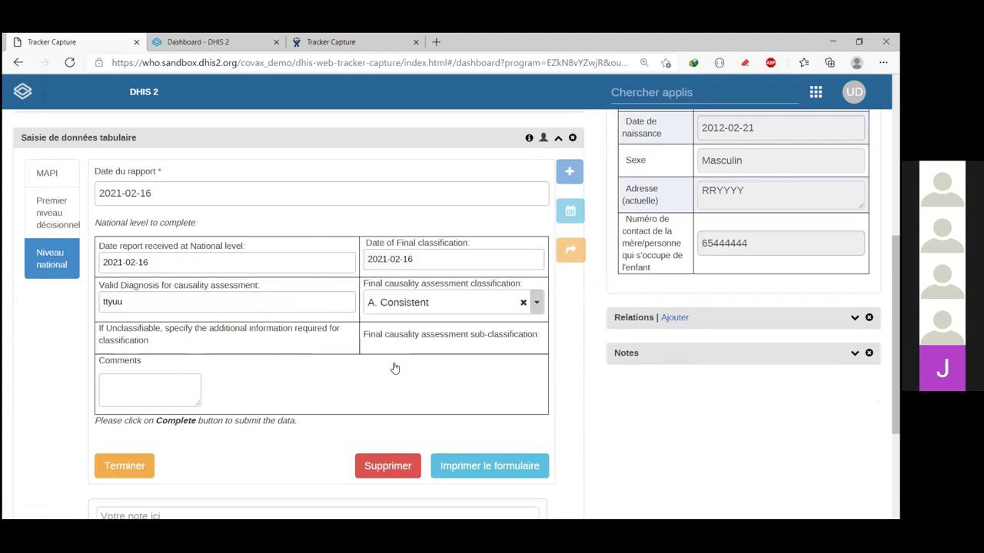
{"action": "left_click", "coordinate": [434, 347]}
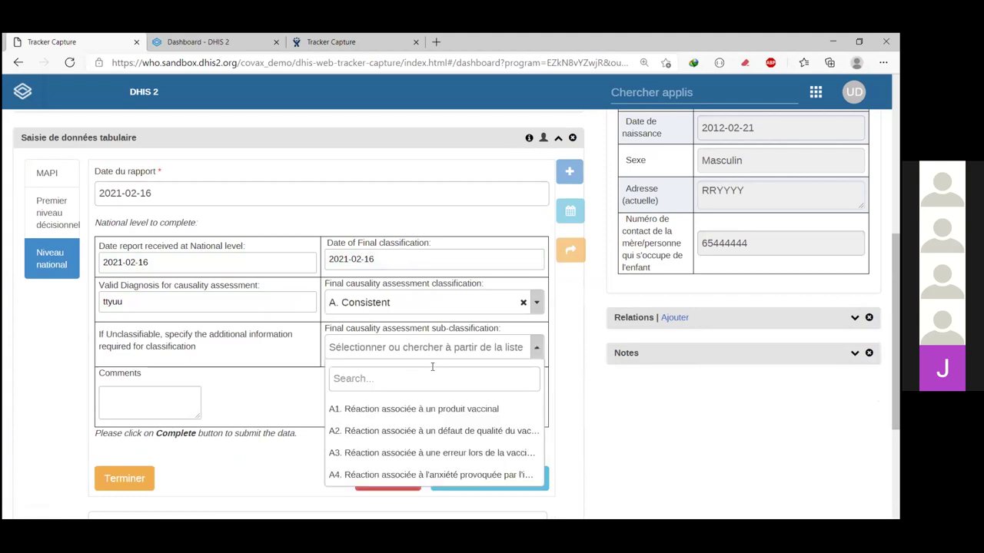
{"action": "left_click", "coordinate": [414, 415]}
Step: Cancel the event completion prompt and switch to the patient's COVID-19 vaccination registry
{"action": "scroll", "coordinate": [152, 401], "scroll_direction": "down", "scroll_amount": 1}
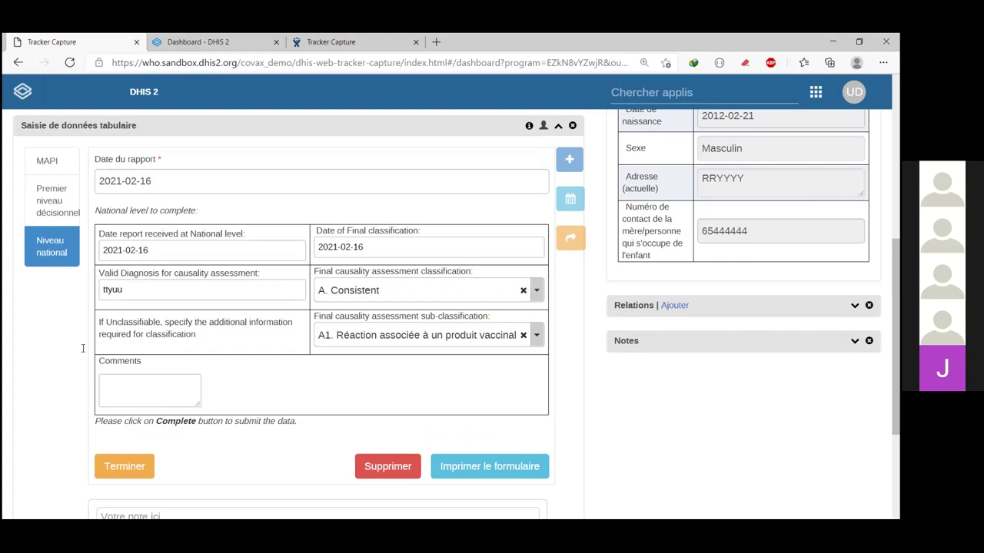
{"action": "scroll", "coordinate": [222, 483], "scroll_direction": "down", "scroll_amount": 1}
{"action": "left_click", "coordinate": [151, 361]}
{"action": "left_click", "coordinate": [136, 433]}
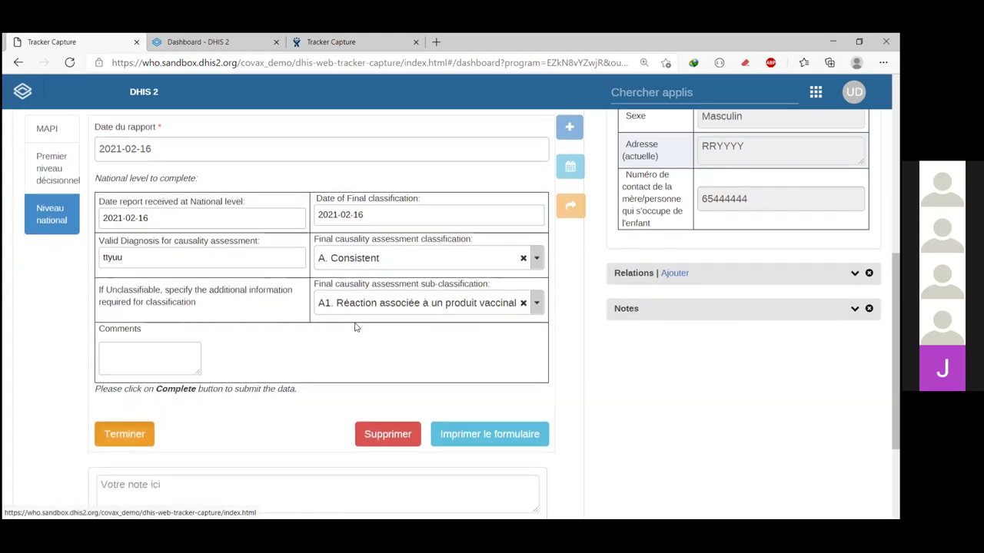
{"action": "key", "text": "Escape"}
{"action": "scroll", "coordinate": [271, 216], "scroll_direction": "up", "scroll_amount": 5}
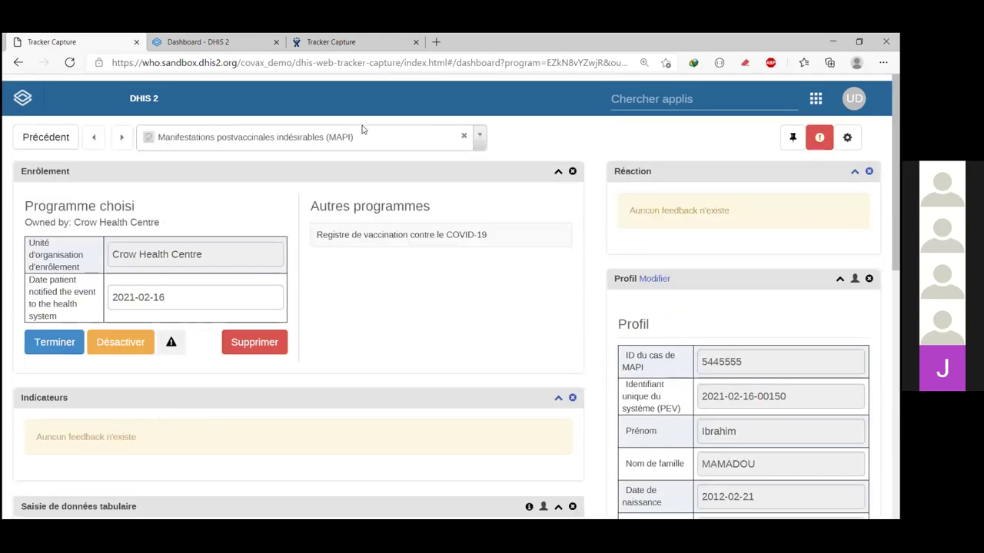
{"action": "scroll", "coordinate": [382, 134], "scroll_direction": "down", "scroll_amount": 1}
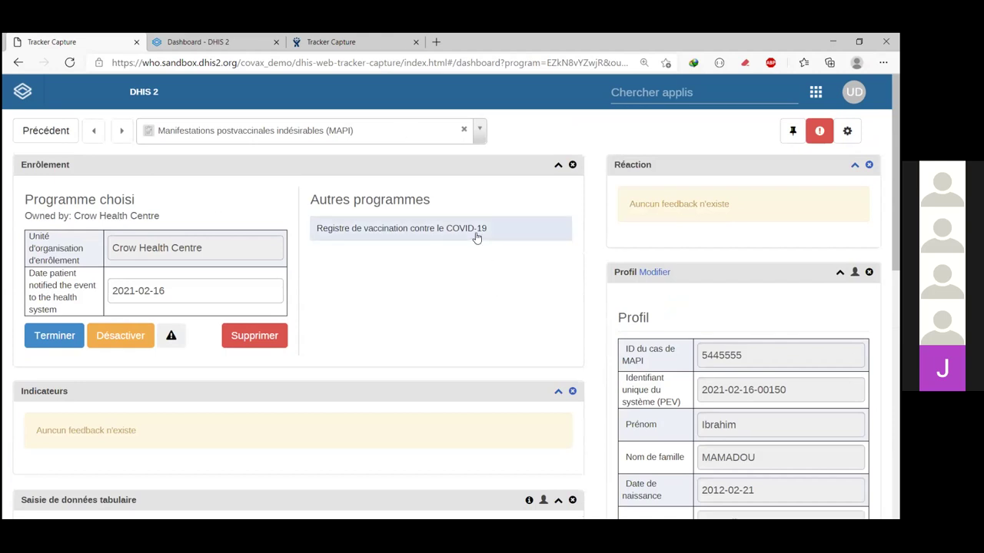
{"action": "left_click", "coordinate": [393, 235]}
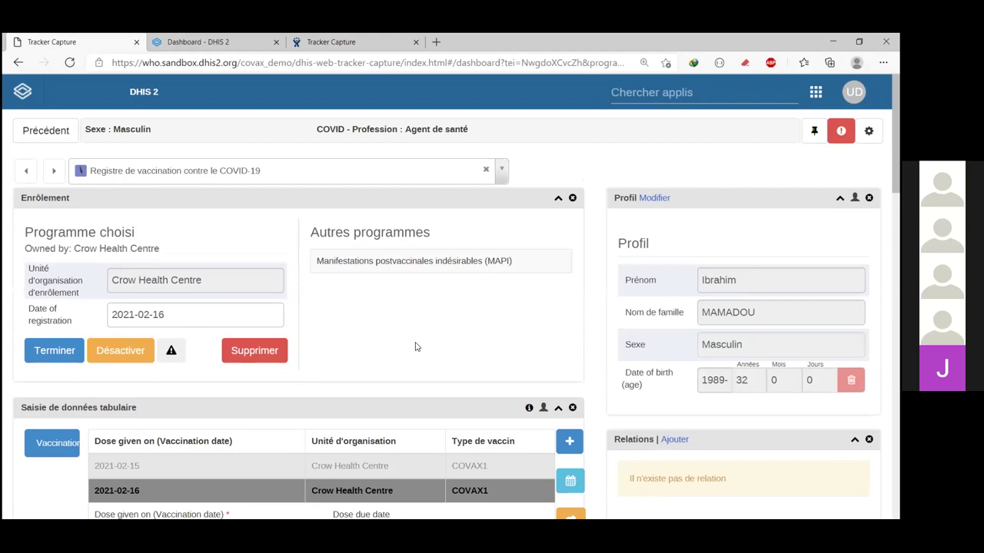
{"action": "scroll", "coordinate": [417, 348], "scroll_direction": "down", "scroll_amount": 2}
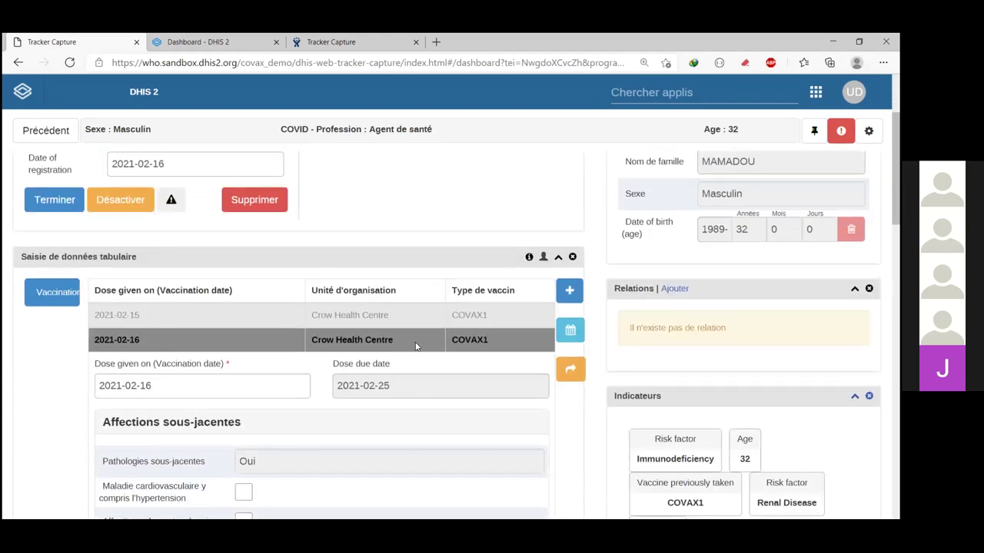
{"action": "scroll", "coordinate": [419, 345], "scroll_direction": "up", "scroll_amount": 2}
{"action": "scroll", "coordinate": [421, 342], "scroll_direction": "up", "scroll_amount": 1}
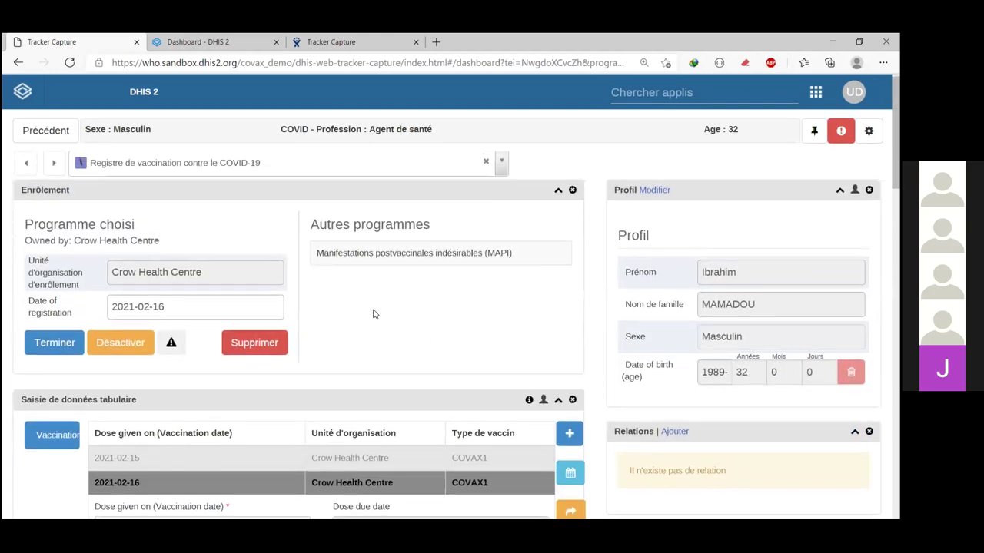
{"action": "scroll", "coordinate": [464, 277], "scroll_direction": "down", "scroll_amount": 1}
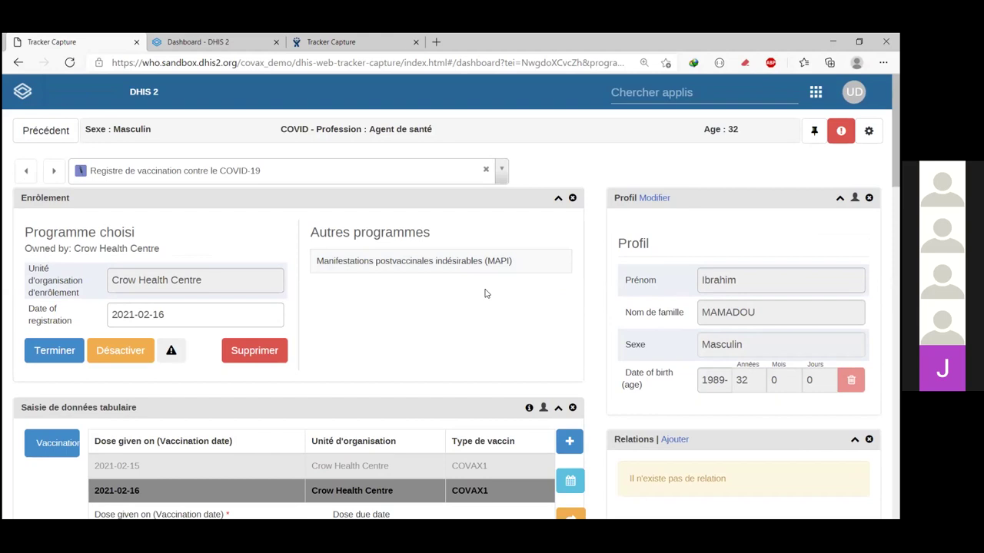
Step: Go to the Dashboard app and review the COVID-19 registry's doses map, 4.0 dose count and summary table
{"action": "left_click", "coordinate": [33, 101]}
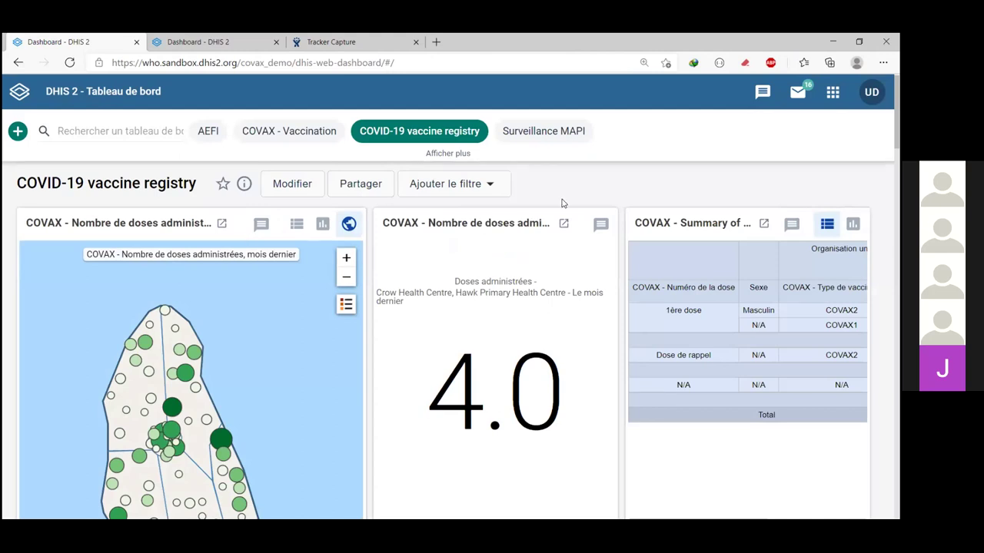
{"action": "scroll", "coordinate": [561, 203], "scroll_direction": "down", "scroll_amount": 3}
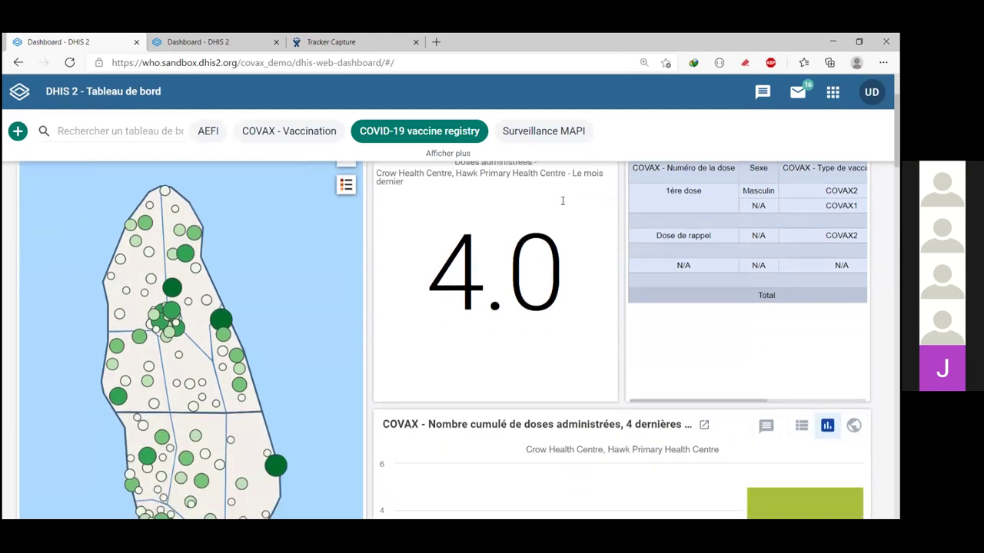
{"action": "scroll", "coordinate": [562, 201], "scroll_direction": "down", "scroll_amount": 3}
{"action": "scroll", "coordinate": [562, 202], "scroll_direction": "up", "scroll_amount": 5}
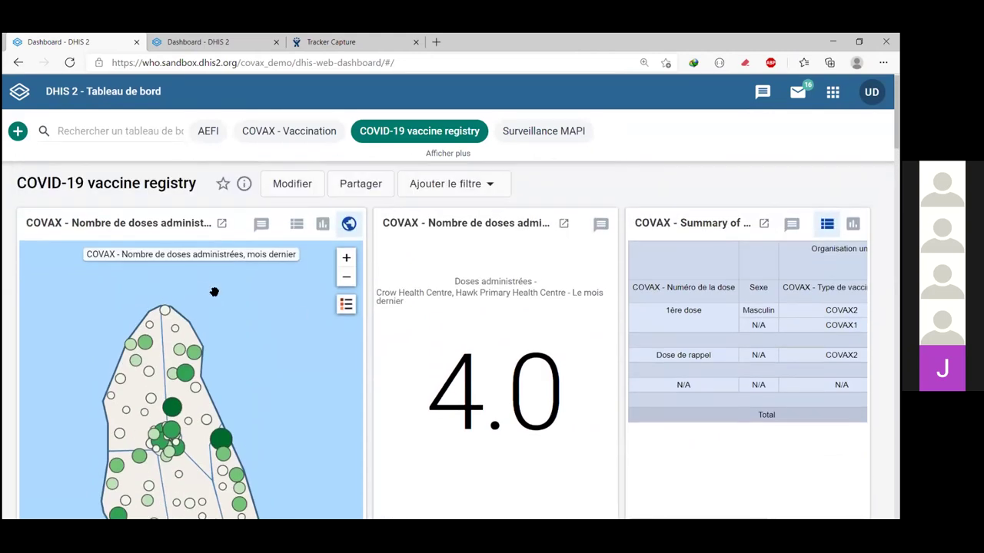
{"action": "scroll", "coordinate": [161, 287], "scroll_direction": "down", "scroll_amount": 3}
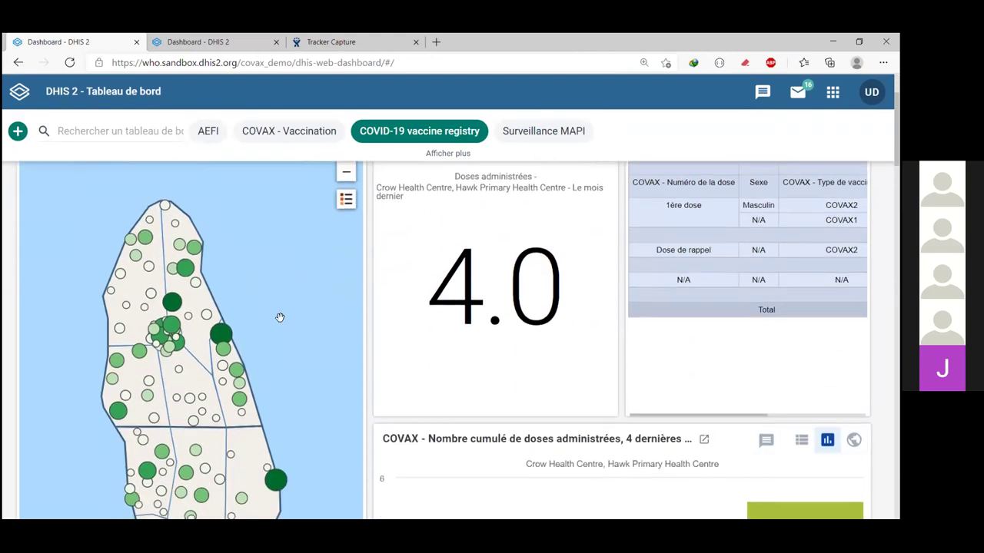
{"action": "scroll", "coordinate": [279, 316], "scroll_direction": "up", "scroll_amount": 3}
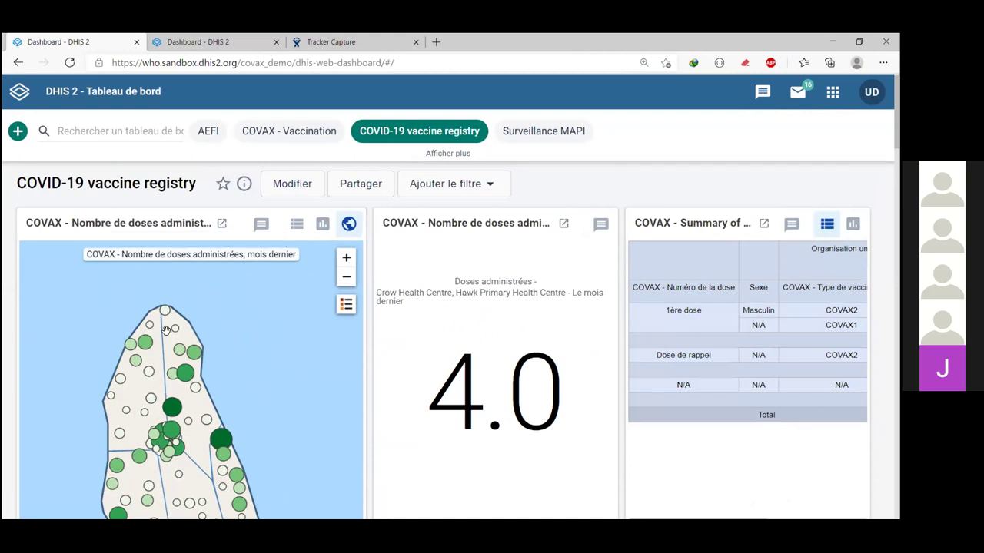
{"action": "scroll", "coordinate": [196, 370], "scroll_direction": "down", "scroll_amount": 2}
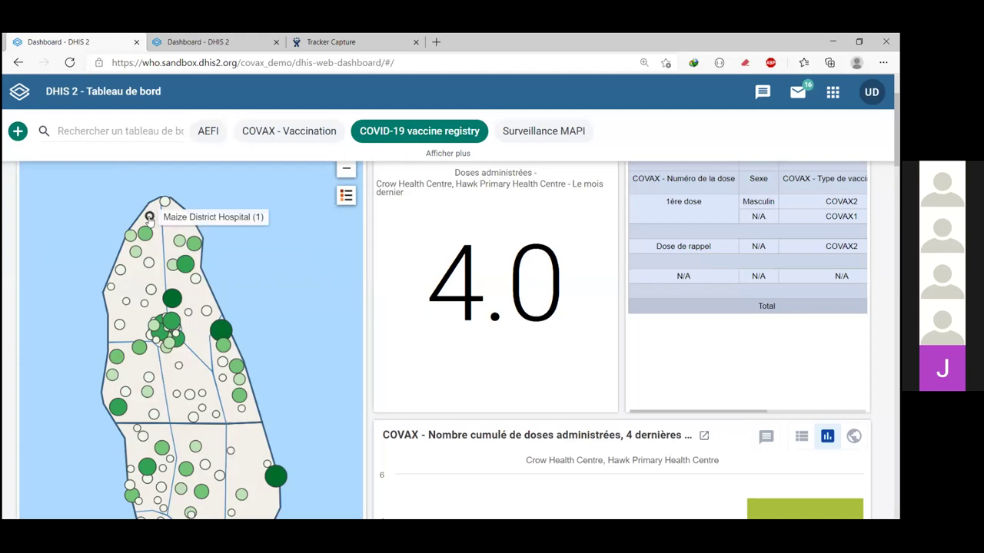
{"action": "scroll", "coordinate": [389, 316], "scroll_direction": "up", "scroll_amount": 3}
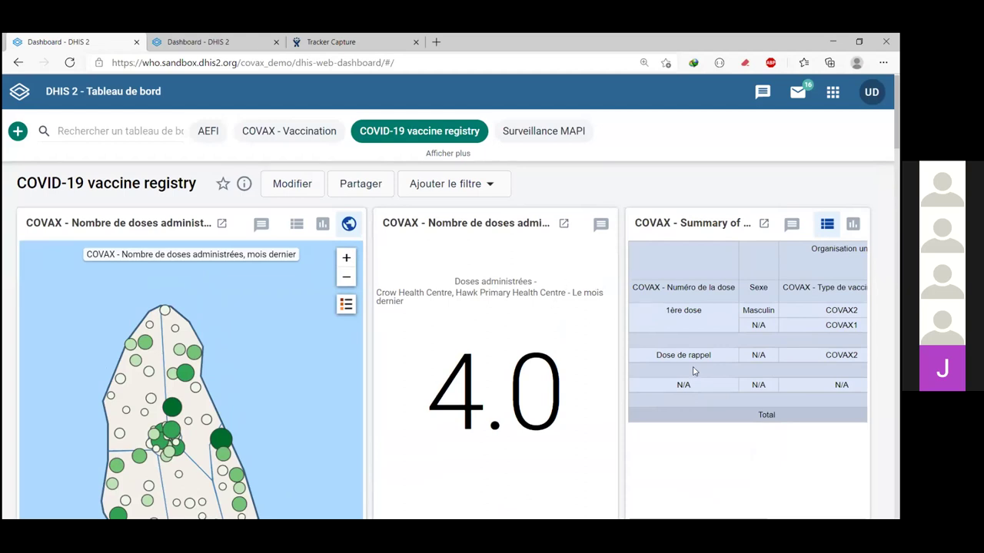
{"action": "scroll", "coordinate": [693, 371], "scroll_direction": "right", "scroll_amount": 3}
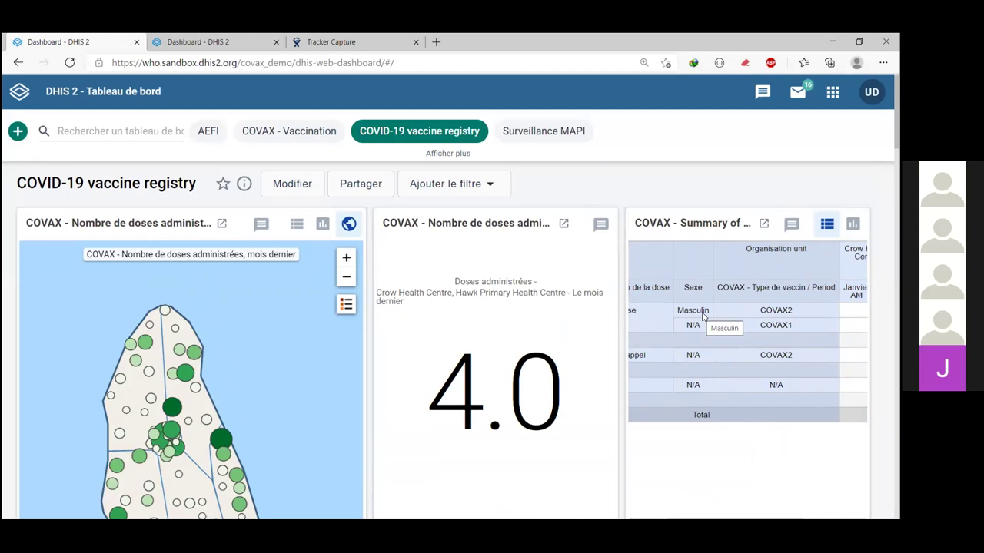
{"action": "scroll", "coordinate": [702, 315], "scroll_direction": "left", "scroll_amount": 2}
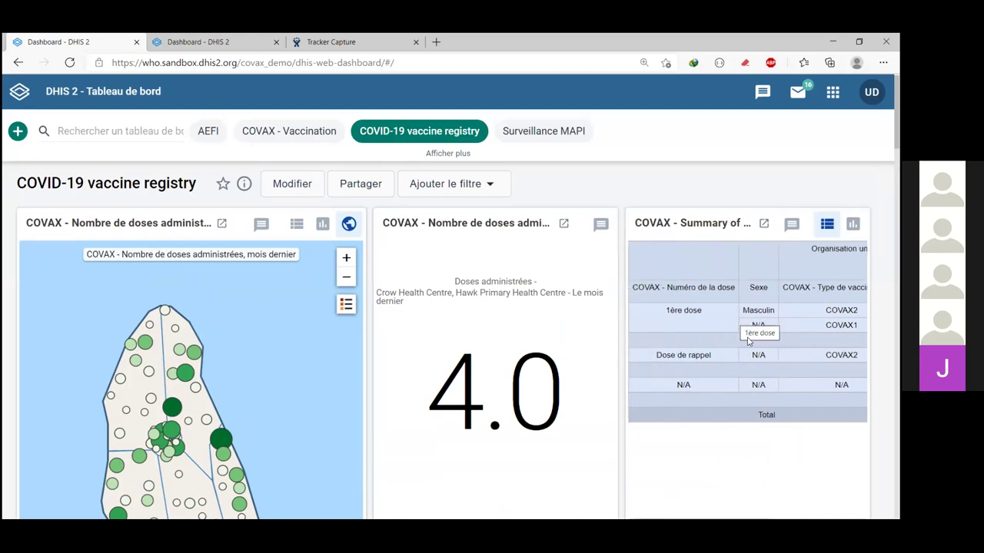
{"action": "scroll", "coordinate": [752, 342], "scroll_direction": "right", "scroll_amount": 3}
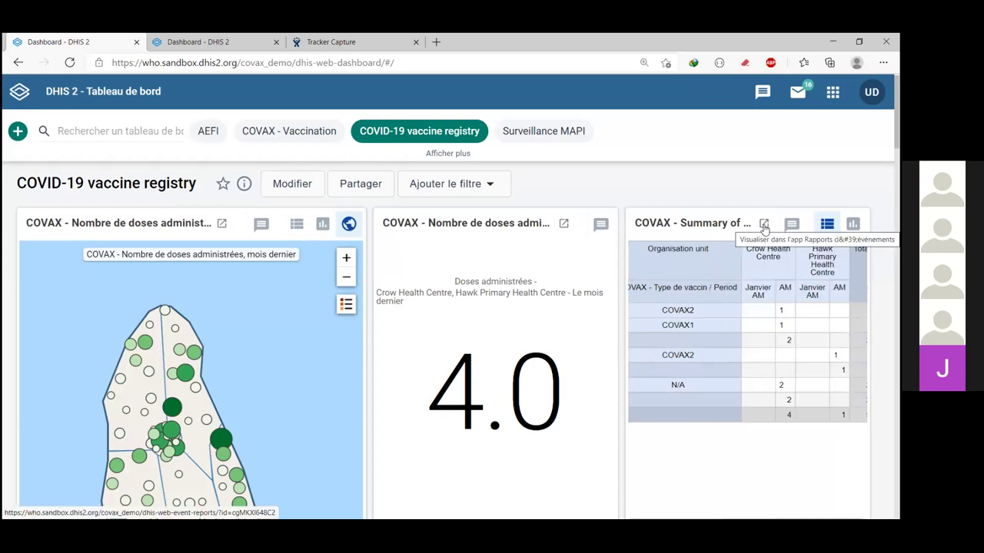
{"action": "scroll", "coordinate": [734, 362], "scroll_direction": "down", "scroll_amount": 1}
{"action": "scroll", "coordinate": [714, 364], "scroll_direction": "down", "scroll_amount": 1}
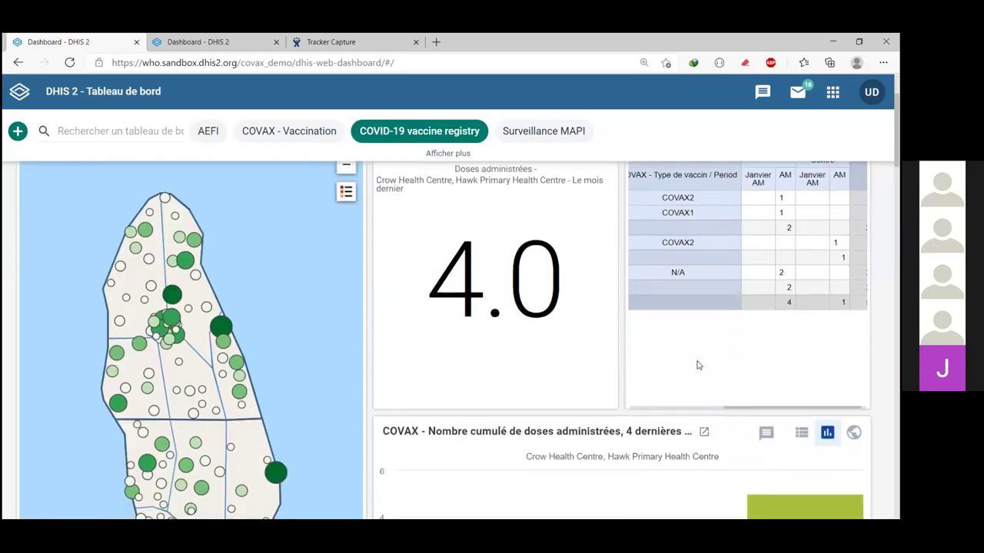
Step: Scroll down to the COVAX pie charts on vaccine uptake, first doses and zone
{"action": "scroll", "coordinate": [698, 365], "scroll_direction": "down", "scroll_amount": 3}
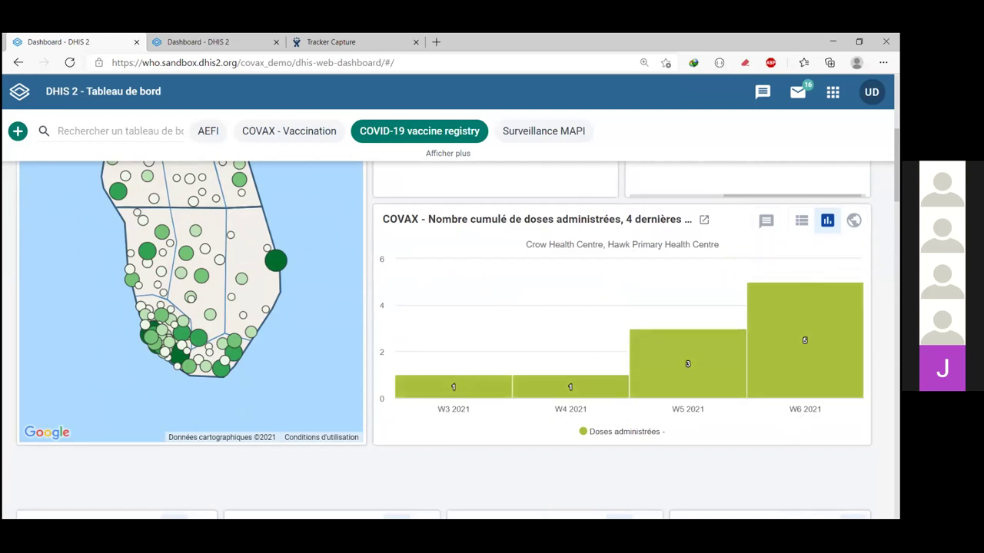
{"action": "scroll", "coordinate": [804, 307], "scroll_direction": "down", "scroll_amount": 1}
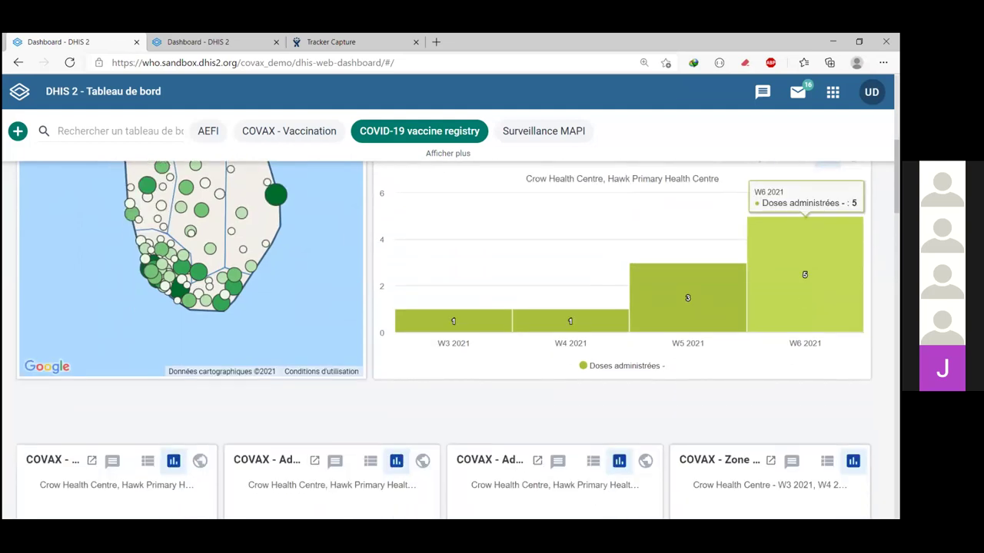
{"action": "scroll", "coordinate": [779, 283], "scroll_direction": "down", "scroll_amount": 2}
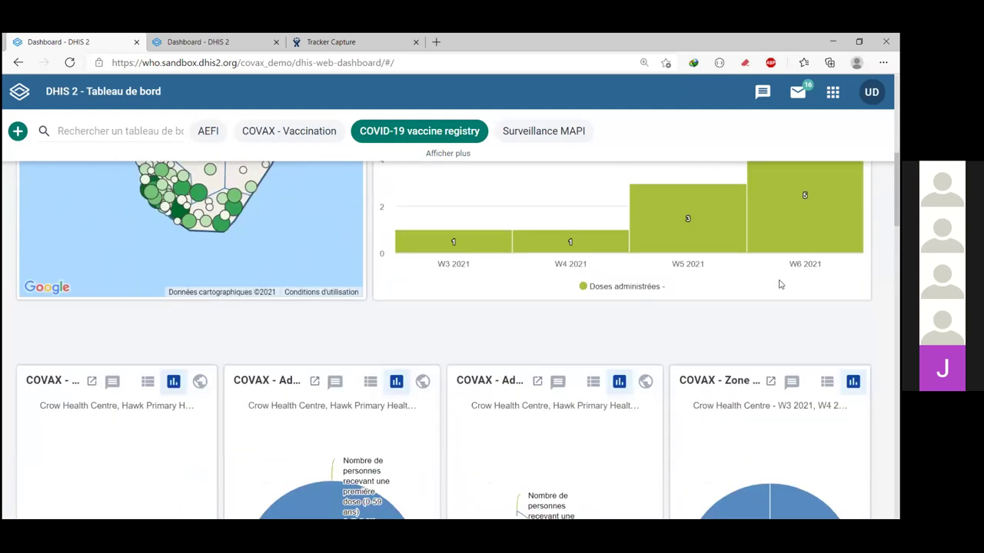
{"action": "scroll", "coordinate": [780, 284], "scroll_direction": "down", "scroll_amount": 1}
{"action": "scroll", "coordinate": [779, 284], "scroll_direction": "up", "scroll_amount": 1}
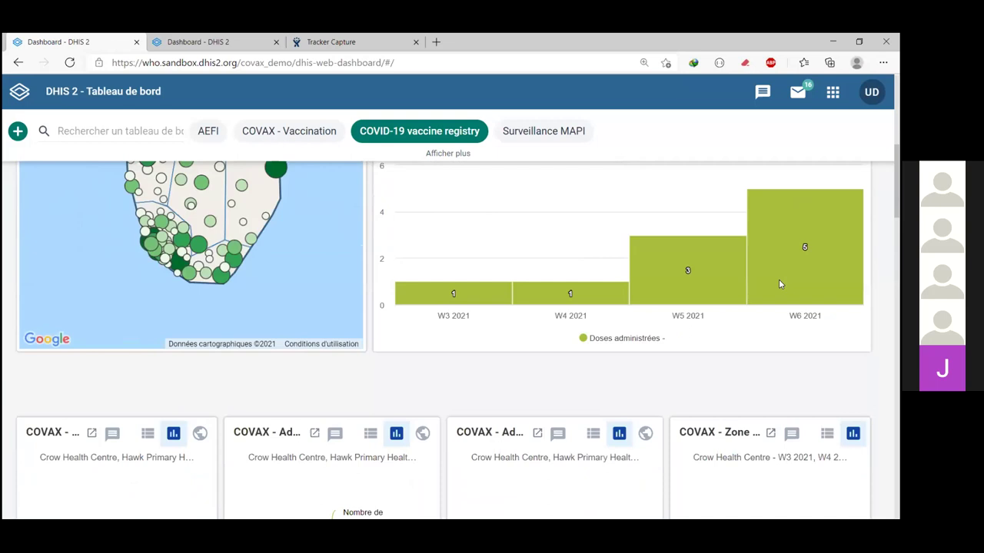
{"action": "scroll", "coordinate": [778, 279], "scroll_direction": "up", "scroll_amount": 1}
{"action": "scroll", "coordinate": [779, 279], "scroll_direction": "down", "scroll_amount": 2}
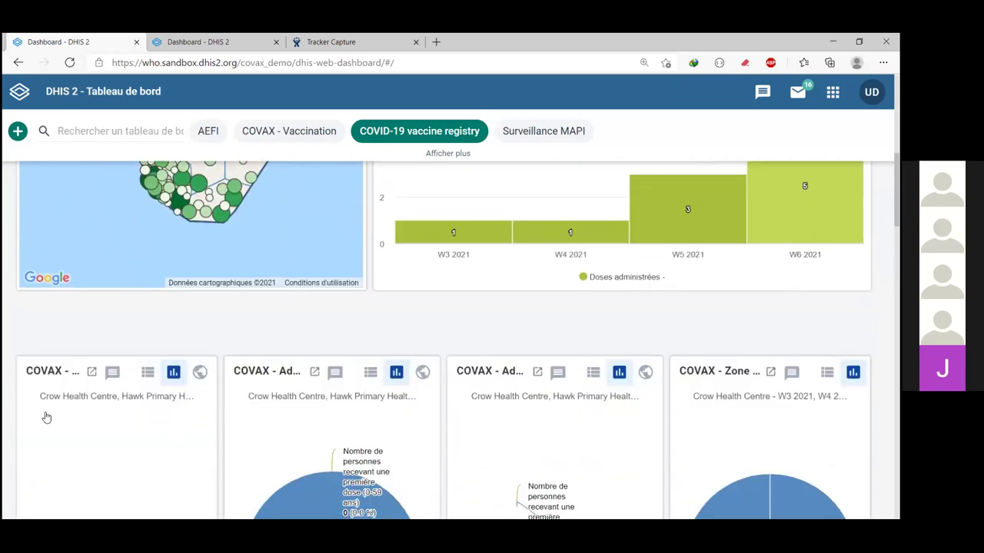
{"action": "scroll", "coordinate": [46, 417], "scroll_direction": "down", "scroll_amount": 2}
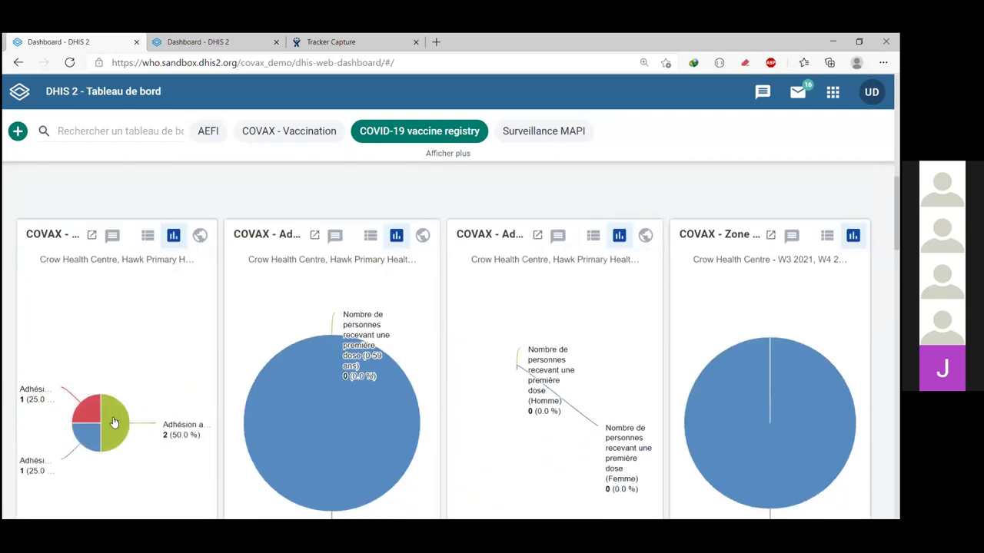
Step: Read the pie slice values: COVAX 1 at 2 doses (50%), Urbain zone at 4 (100%)
{"action": "mouse_move", "coordinate": [36, 394]}
{"action": "mouse_move", "coordinate": [103, 425]}
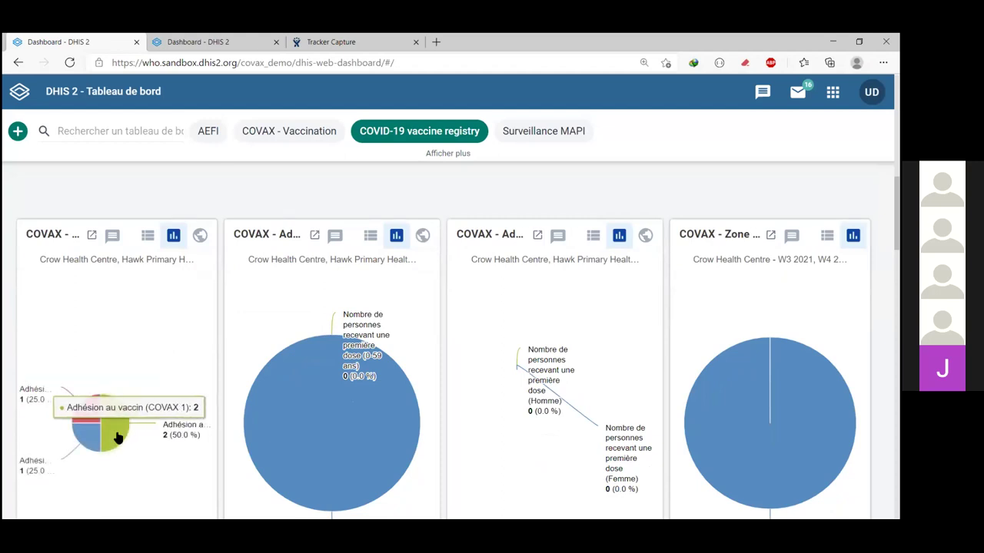
{"action": "mouse_move", "coordinate": [78, 398]}
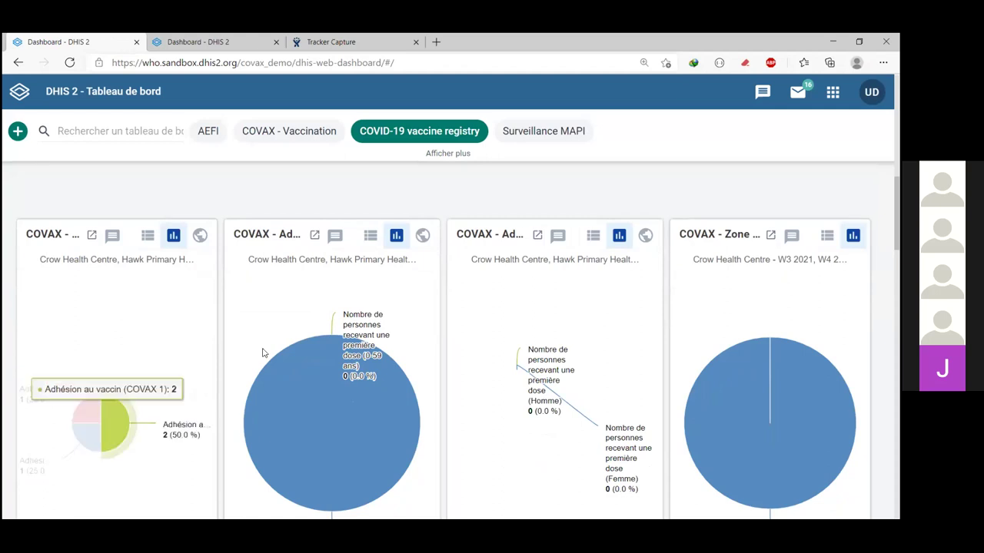
{"action": "mouse_move", "coordinate": [371, 329]}
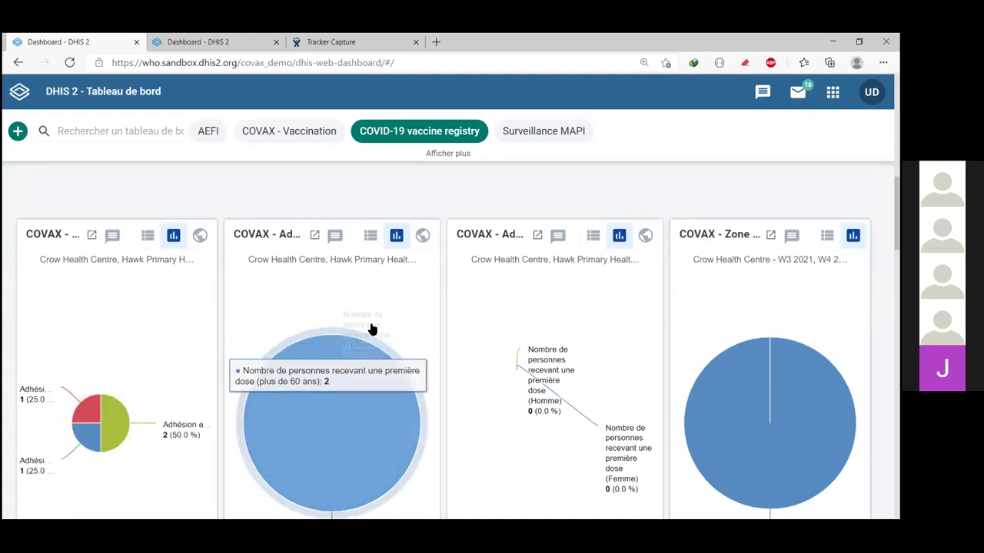
{"action": "scroll", "coordinate": [492, 355], "scroll_direction": "down", "scroll_amount": 1}
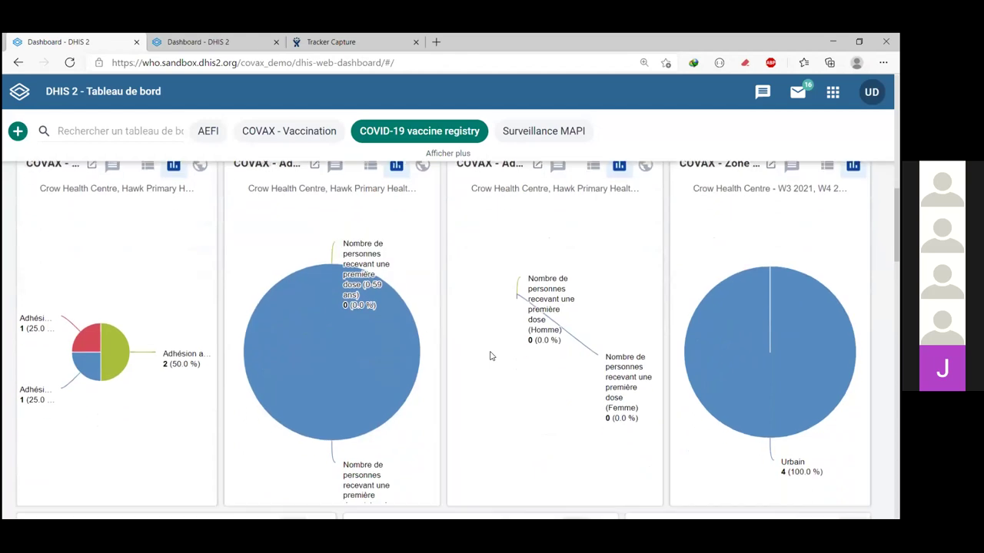
Step: Review the underlying-conditions and profession pie charts, reading their slice values
{"action": "scroll", "coordinate": [492, 355], "scroll_direction": "down", "scroll_amount": 1}
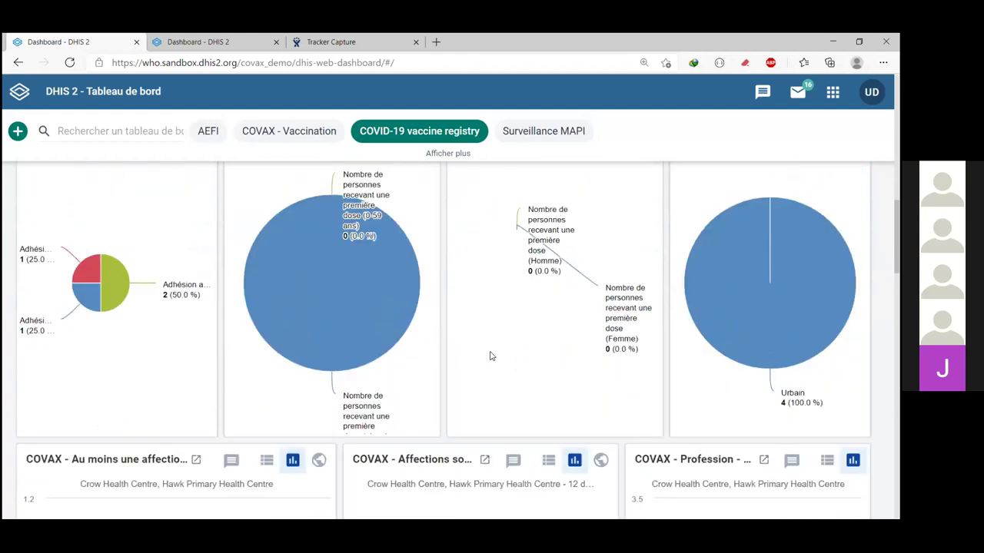
{"action": "scroll", "coordinate": [492, 356], "scroll_direction": "down", "scroll_amount": 2}
{"action": "scroll", "coordinate": [492, 356], "scroll_direction": "down", "scroll_amount": 1}
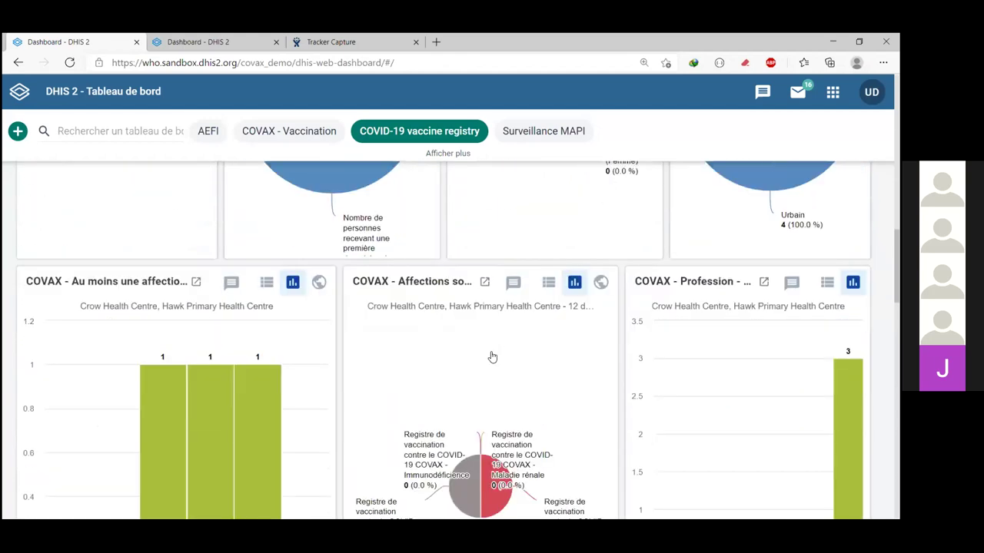
{"action": "scroll", "coordinate": [492, 357], "scroll_direction": "down", "scroll_amount": 2}
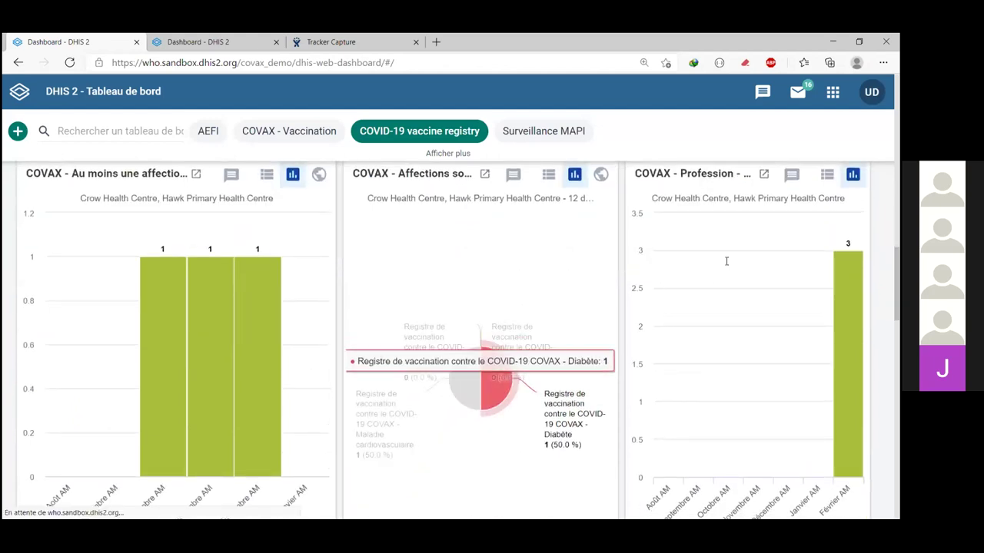
{"action": "scroll", "coordinate": [726, 261], "scroll_direction": "up", "scroll_amount": 1}
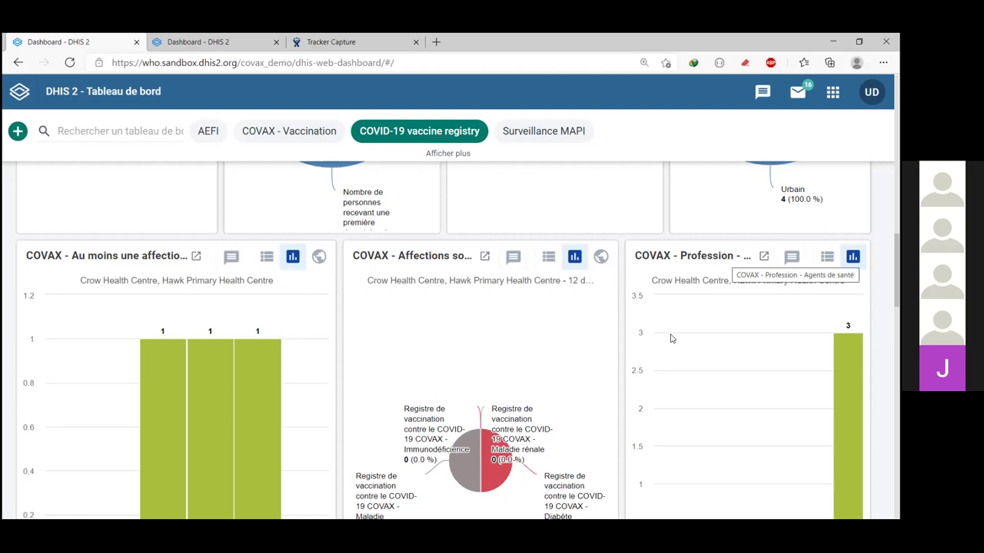
{"action": "scroll", "coordinate": [797, 409], "scroll_direction": "down", "scroll_amount": 1}
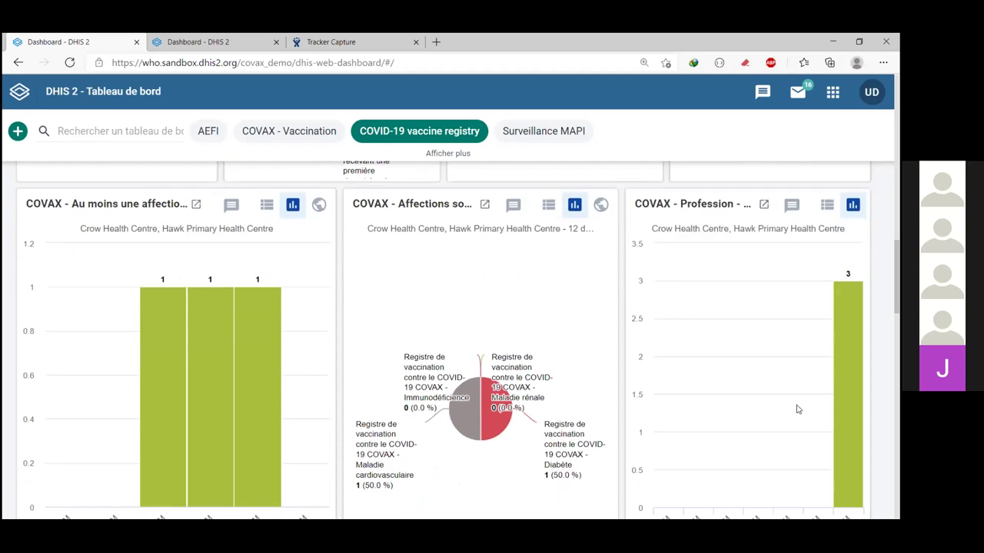
{"action": "scroll", "coordinate": [792, 392], "scroll_direction": "down", "scroll_amount": 1}
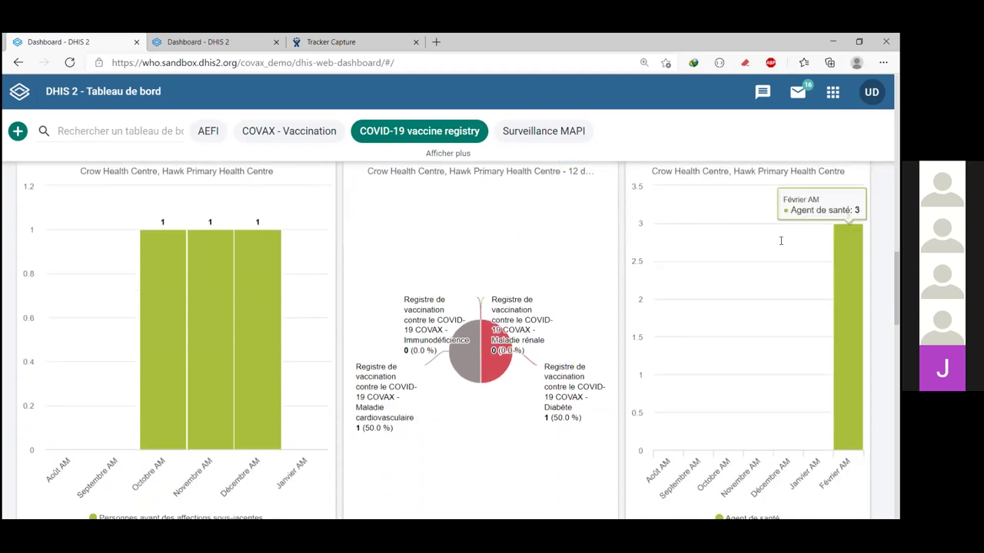
{"action": "scroll", "coordinate": [772, 234], "scroll_direction": "up", "scroll_amount": 1}
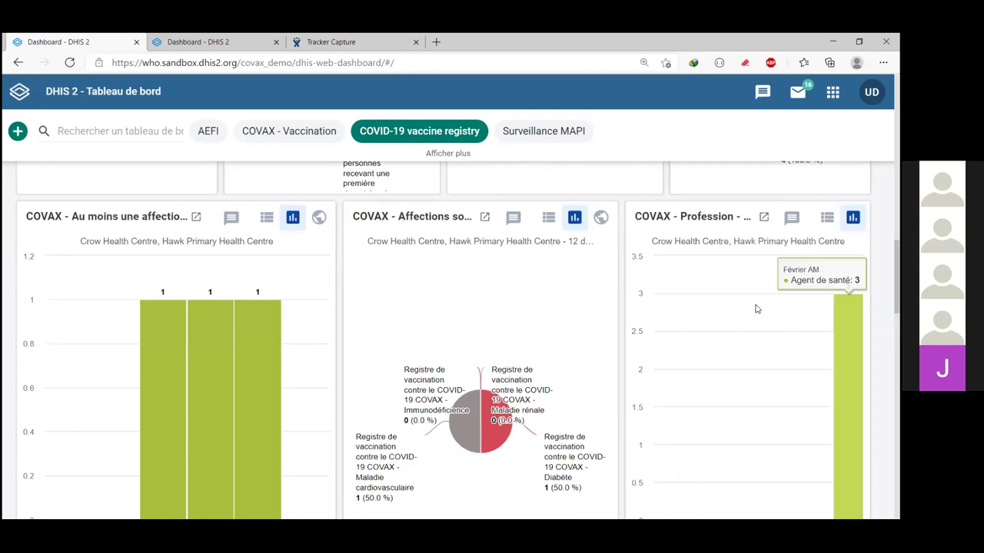
{"action": "scroll", "coordinate": [450, 225], "scroll_direction": "down", "scroll_amount": 1}
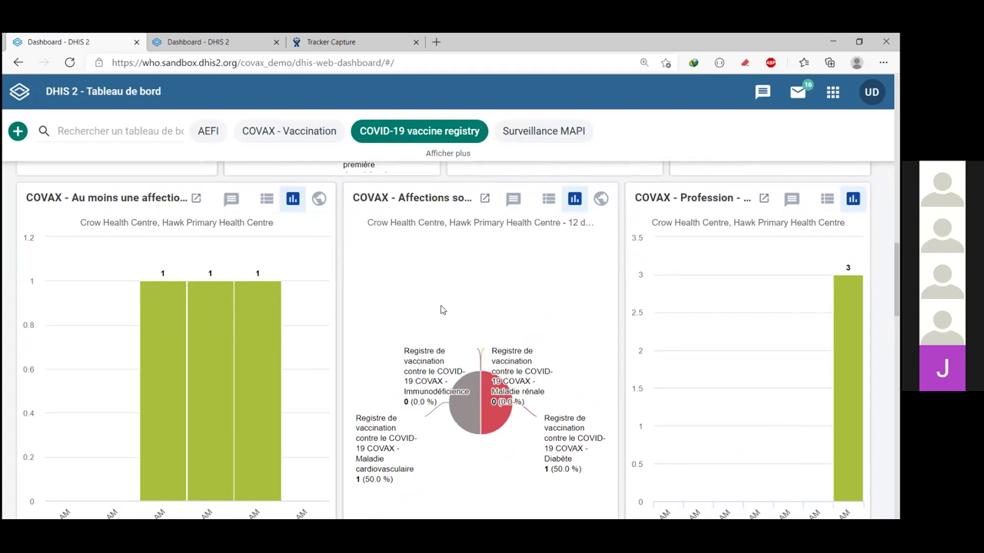
{"action": "mouse_move", "coordinate": [439, 241]}
Step: Scroll down to the COVAX dropout-rate map and the total vaccination uptake bar chart
{"action": "scroll", "coordinate": [459, 429], "scroll_direction": "down", "scroll_amount": 1}
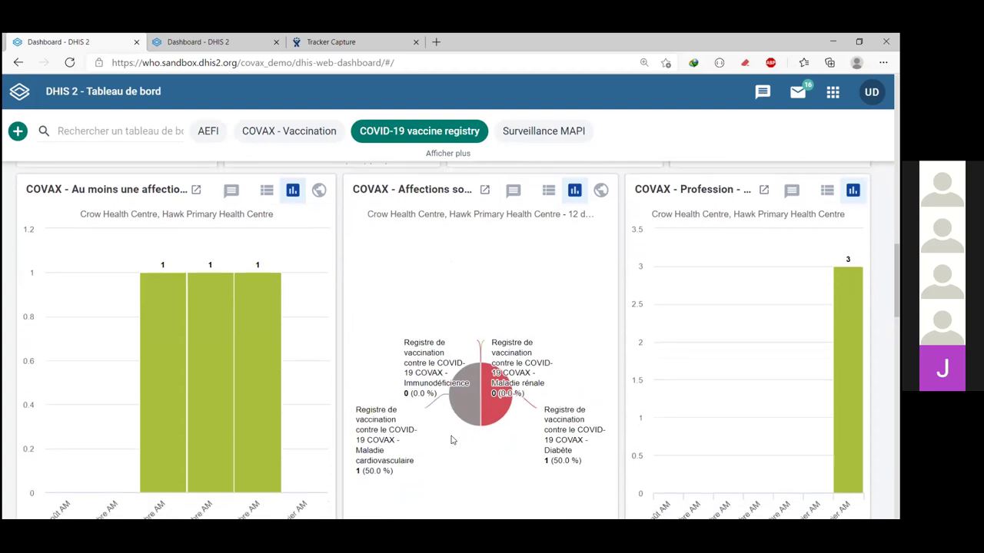
{"action": "scroll", "coordinate": [492, 492], "scroll_direction": "down", "scroll_amount": 1}
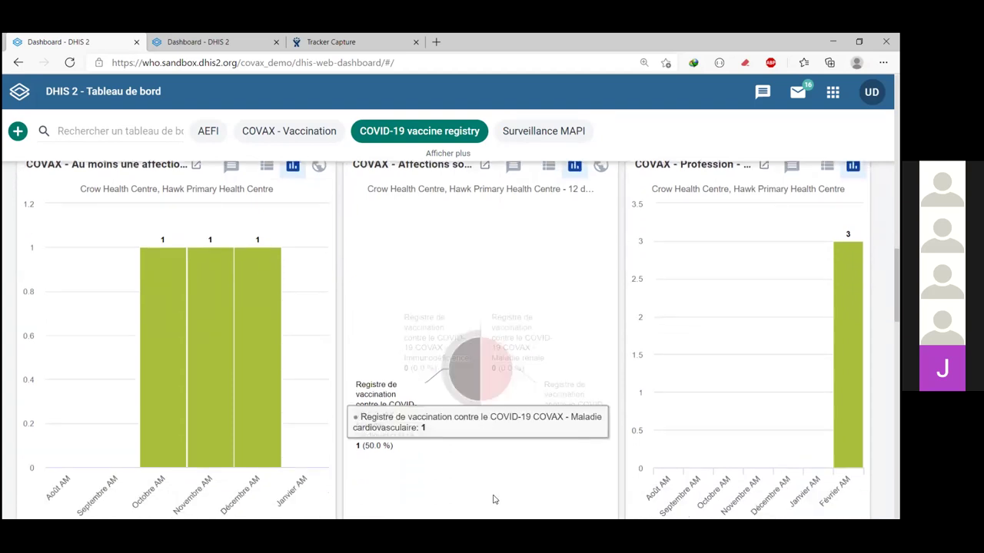
{"action": "scroll", "coordinate": [496, 460], "scroll_direction": "down", "scroll_amount": 3}
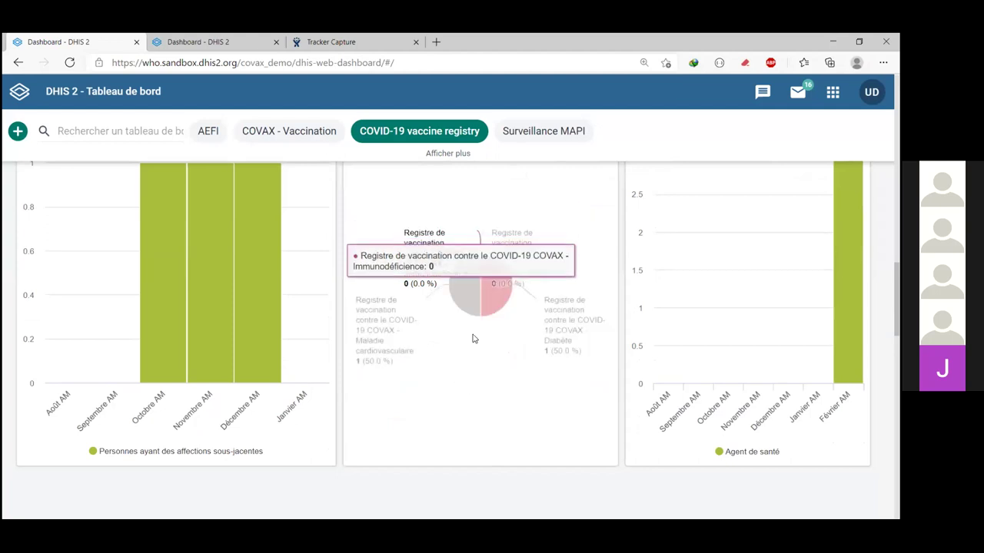
{"action": "scroll", "coordinate": [450, 406], "scroll_direction": "up", "scroll_amount": 1}
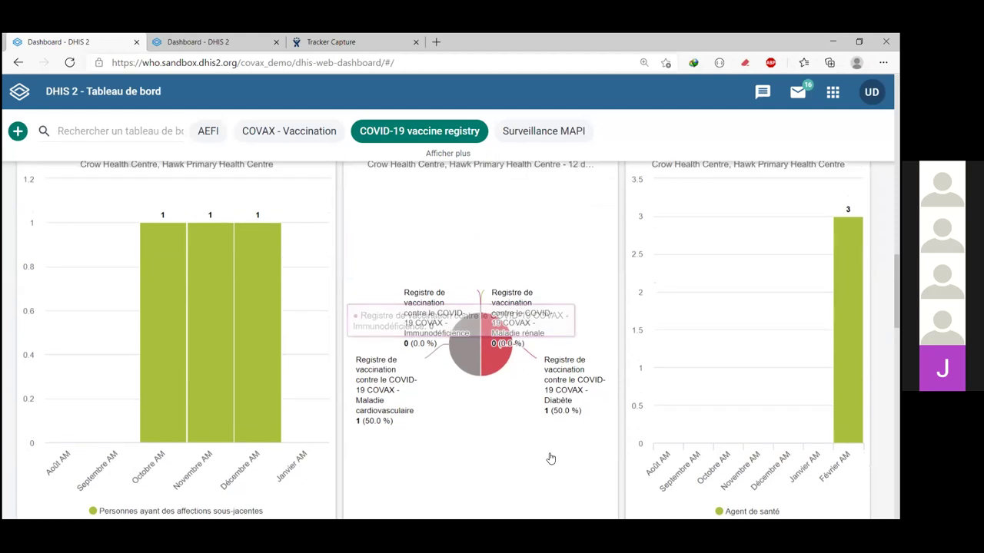
{"action": "scroll", "coordinate": [549, 461], "scroll_direction": "up", "scroll_amount": 1}
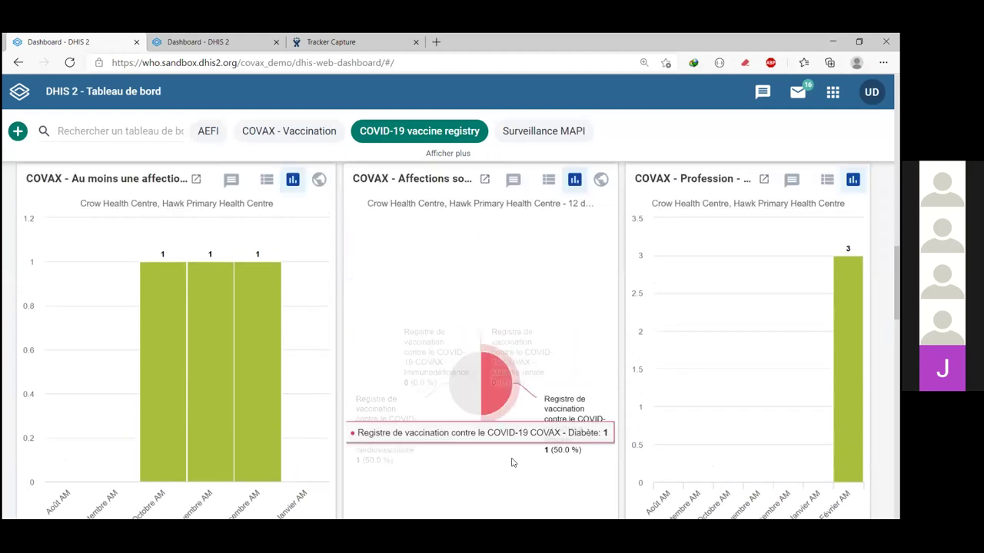
{"action": "scroll", "coordinate": [530, 354], "scroll_direction": "down", "scroll_amount": 1}
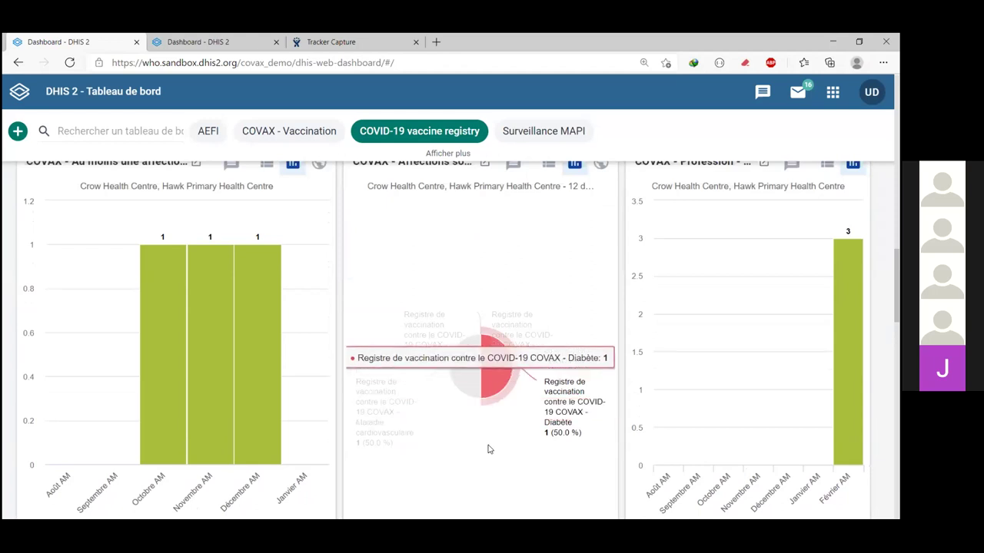
{"action": "scroll", "coordinate": [488, 448], "scroll_direction": "down", "scroll_amount": 5}
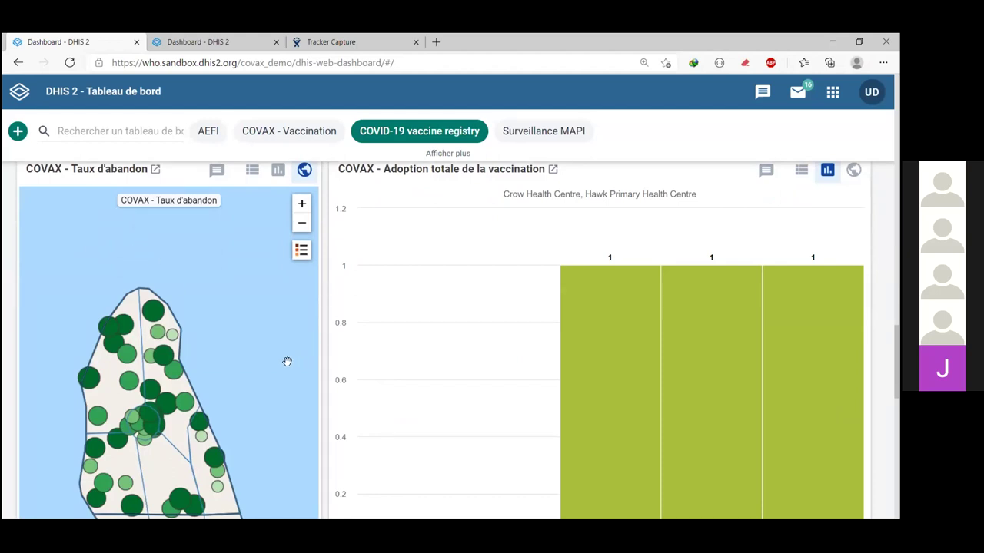
Step: Scroll to the Abandon COV-1 à COV-c chart and read COVAX 1 at 100 in W4, W6, W7
{"action": "scroll", "coordinate": [385, 369], "scroll_direction": "down", "scroll_amount": 1}
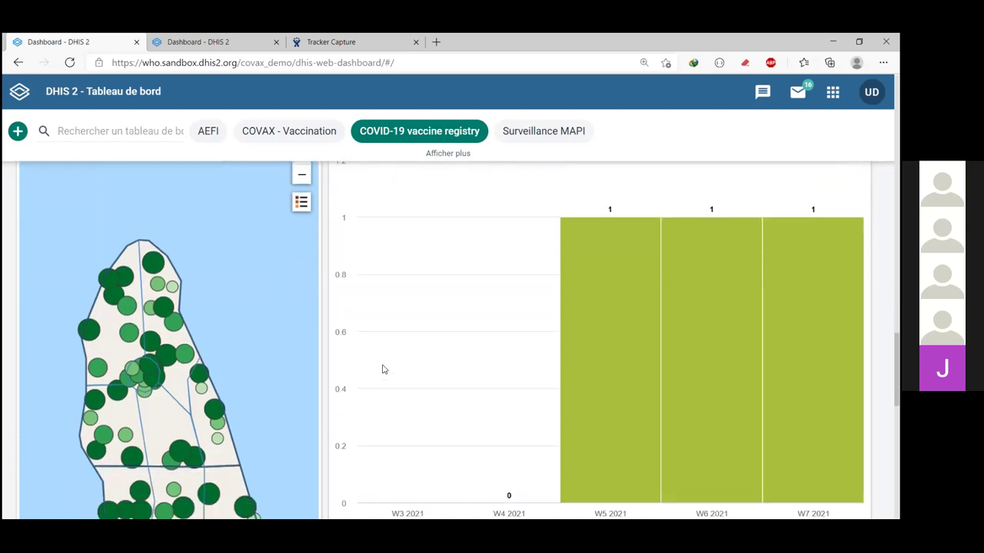
{"action": "scroll", "coordinate": [508, 342], "scroll_direction": "down", "scroll_amount": 1}
{"action": "scroll", "coordinate": [566, 396], "scroll_direction": "down", "scroll_amount": 1}
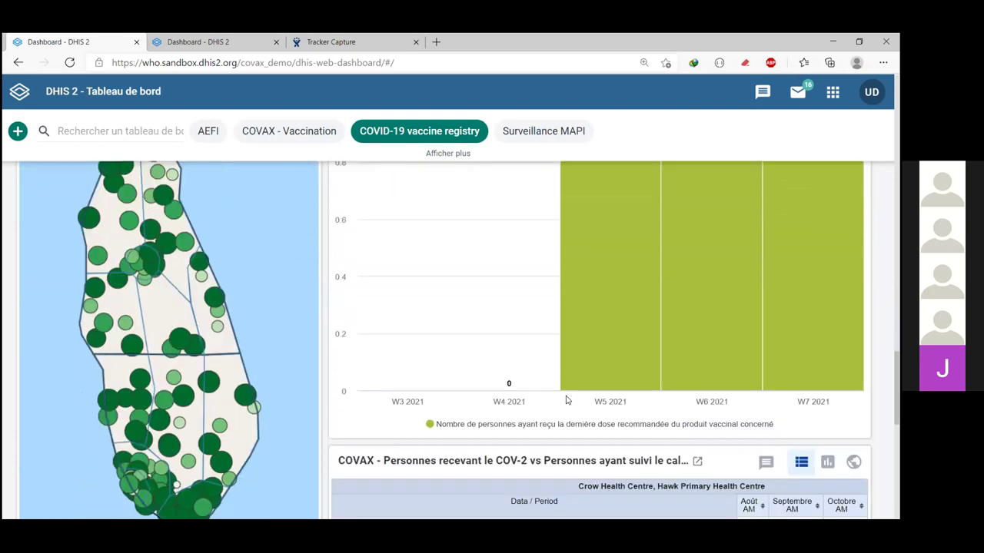
{"action": "scroll", "coordinate": [567, 400], "scroll_direction": "down", "scroll_amount": 3}
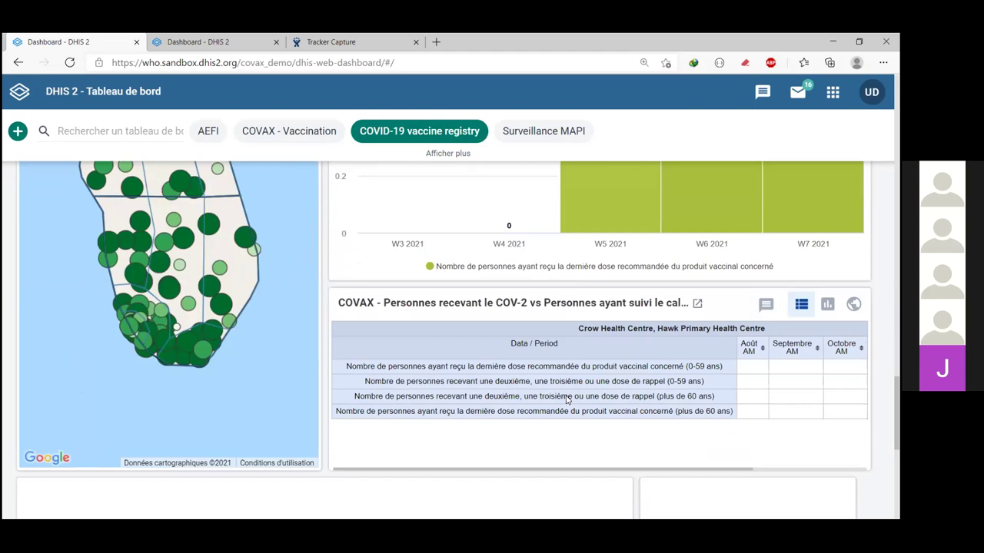
{"action": "scroll", "coordinate": [566, 399], "scroll_direction": "down", "scroll_amount": 2}
{"action": "scroll", "coordinate": [567, 400], "scroll_direction": "down", "scroll_amount": 3}
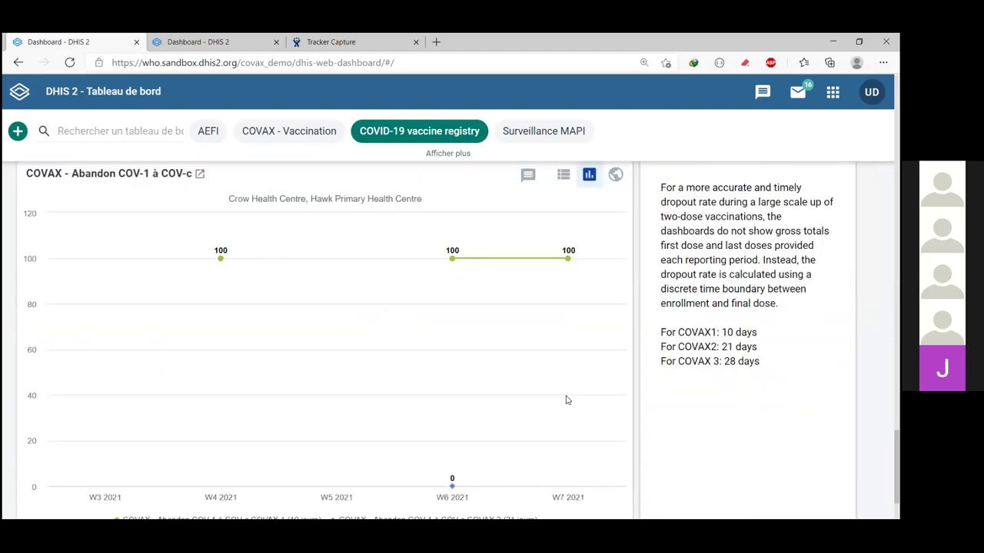
{"action": "mouse_move", "coordinate": [505, 397]}
{"action": "scroll", "coordinate": [442, 378], "scroll_direction": "down", "scroll_amount": 1}
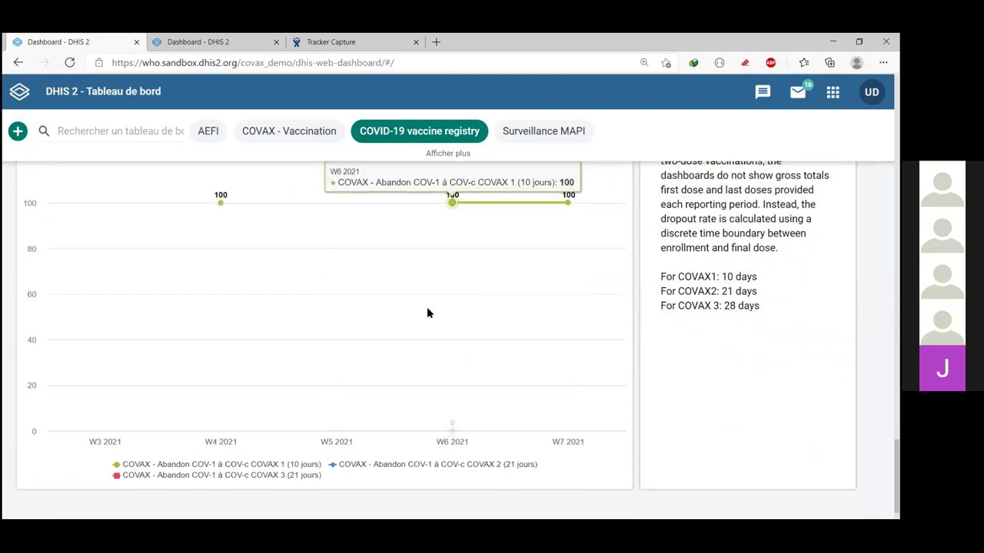
{"action": "scroll", "coordinate": [428, 313], "scroll_direction": "up", "scroll_amount": 1}
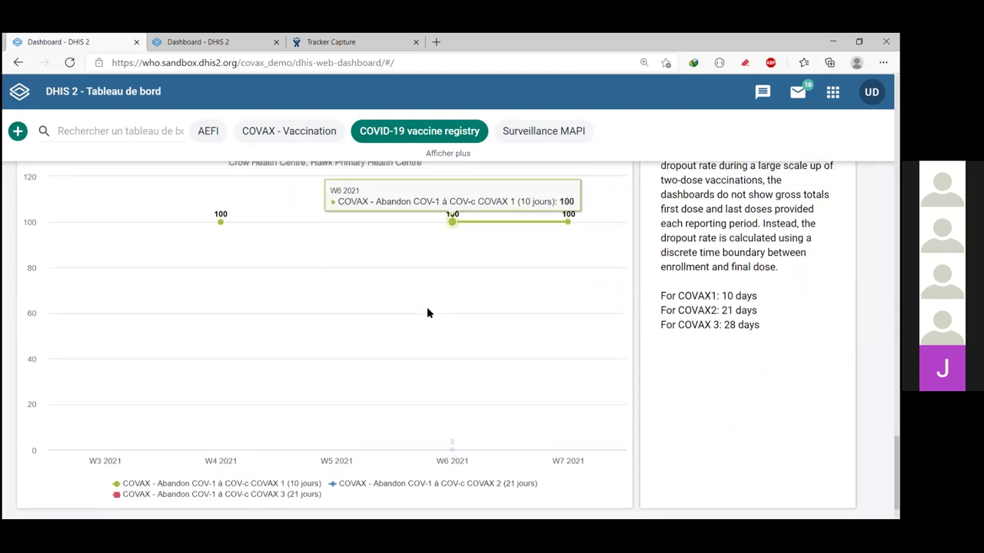
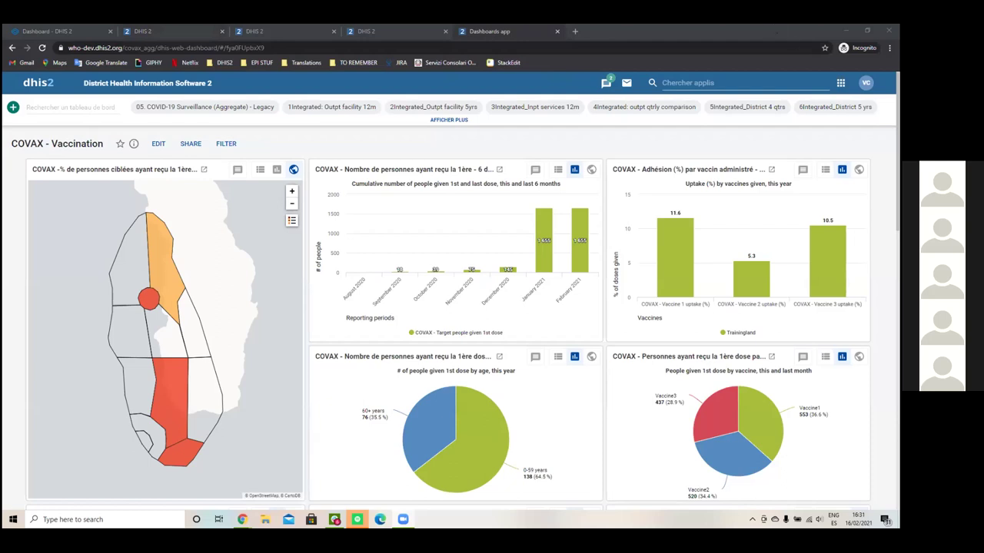
Step: Return to the Crow Health Centre 2021 COVAX target population form, totalling 31100
{"action": "left_click", "coordinate": [841, 82]}
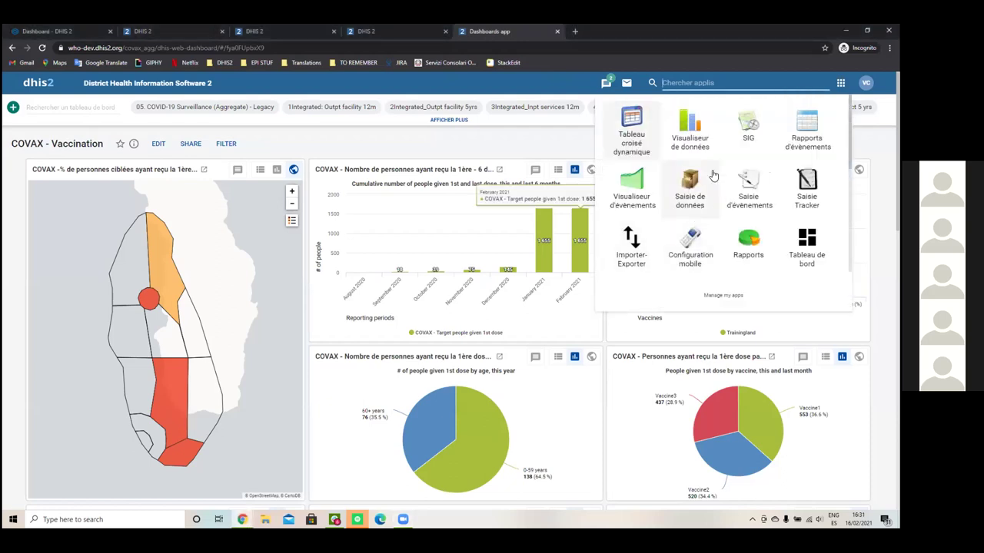
{"action": "left_click", "coordinate": [146, 32]}
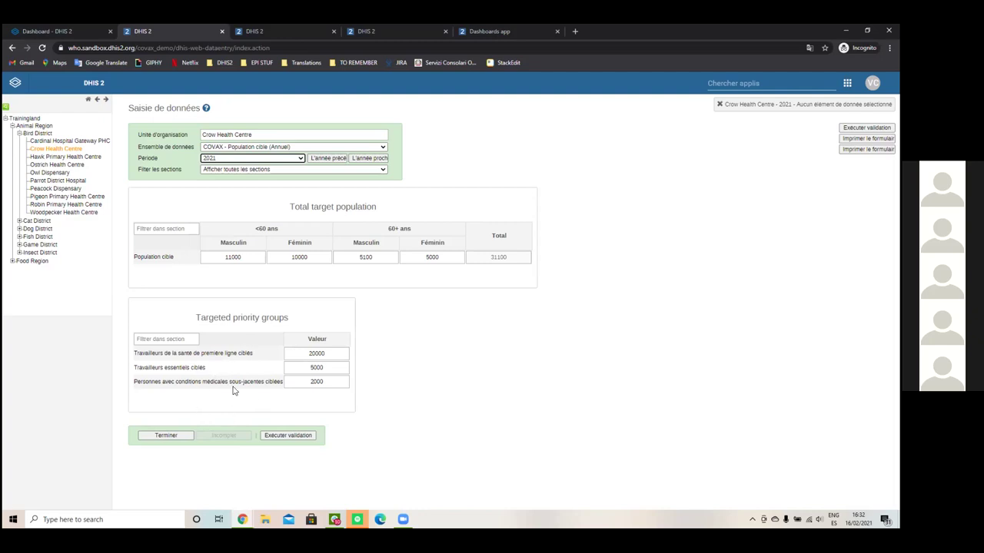
Step: Review the first- and second-dose counts in Crow Health Centre's 2021-02-13 daily vaccination report
{"action": "left_click", "coordinate": [285, 32]}
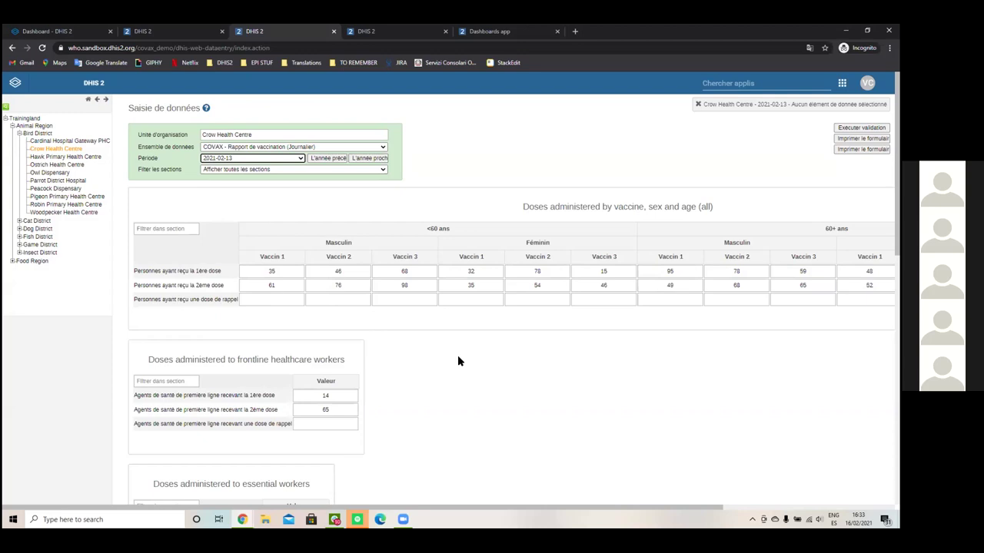
{"action": "scroll", "coordinate": [463, 359], "scroll_direction": "down", "scroll_amount": 2}
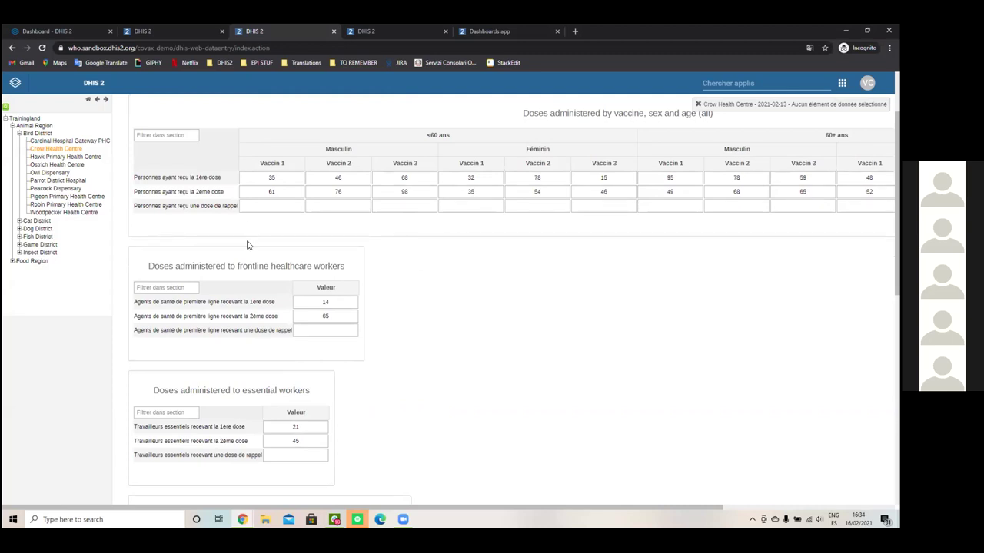
{"action": "scroll", "coordinate": [459, 306], "scroll_direction": "down", "scroll_amount": 3}
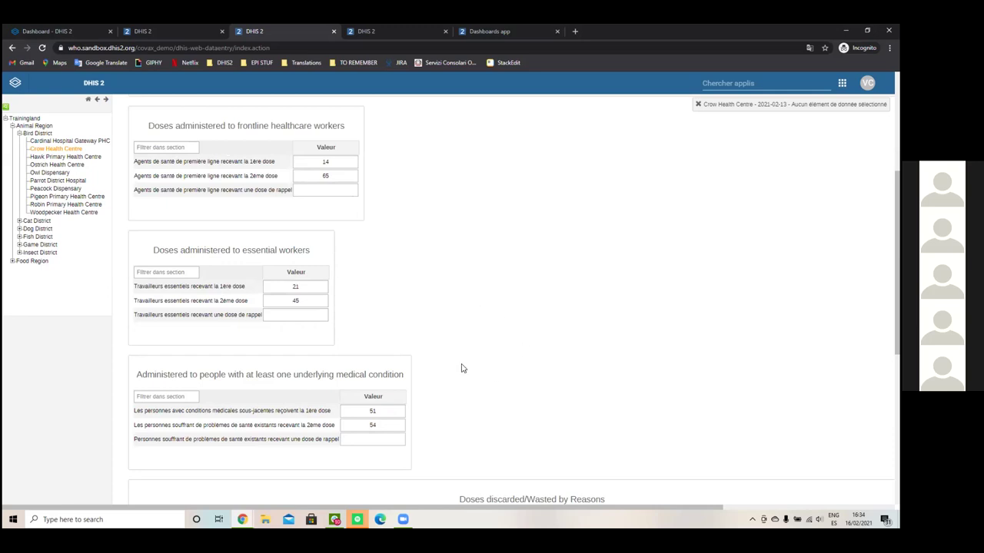
{"action": "scroll", "coordinate": [486, 343], "scroll_direction": "up", "scroll_amount": 3}
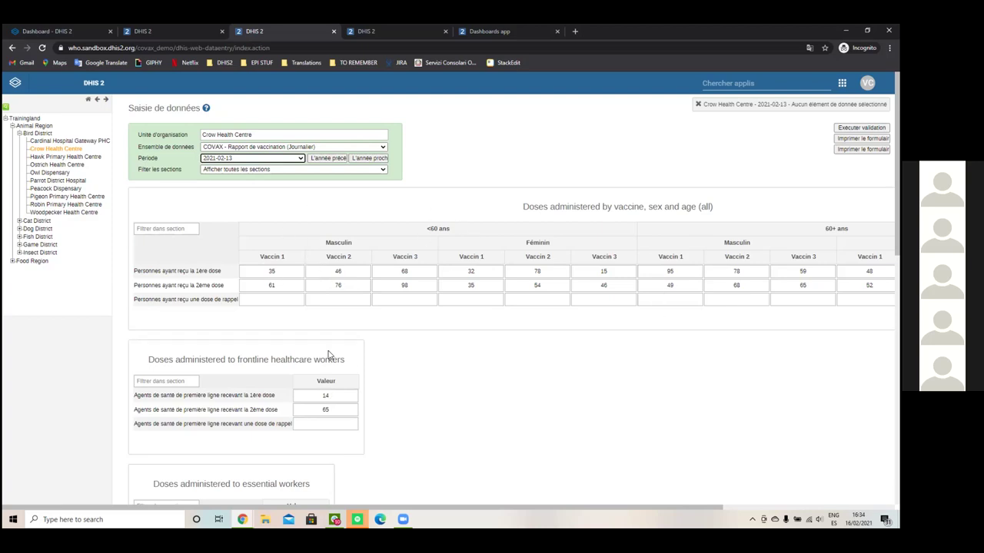
{"action": "scroll", "coordinate": [428, 402], "scroll_direction": "down", "scroll_amount": 3}
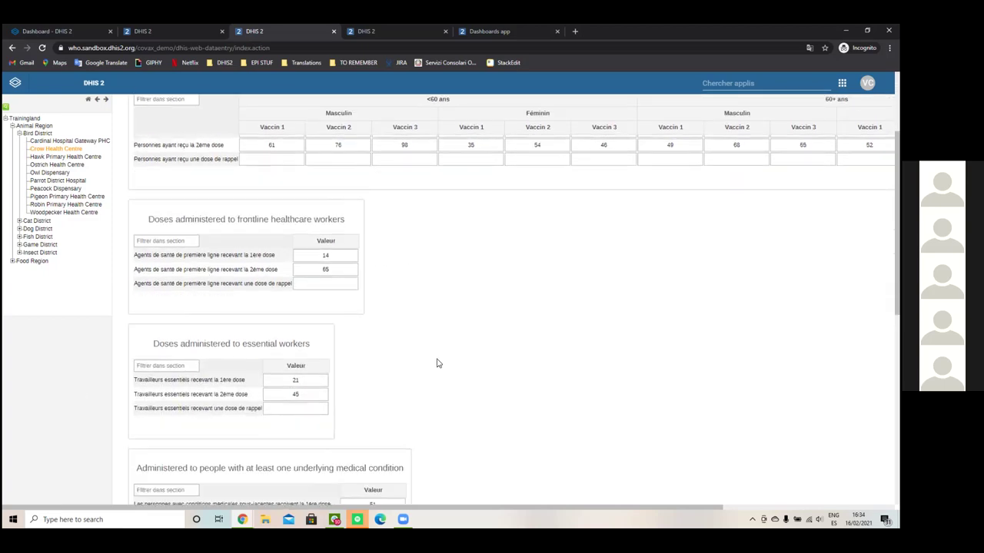
{"action": "scroll", "coordinate": [442, 367], "scroll_direction": "down", "scroll_amount": 2}
{"action": "scroll", "coordinate": [569, 296], "scroll_direction": "down", "scroll_amount": 3}
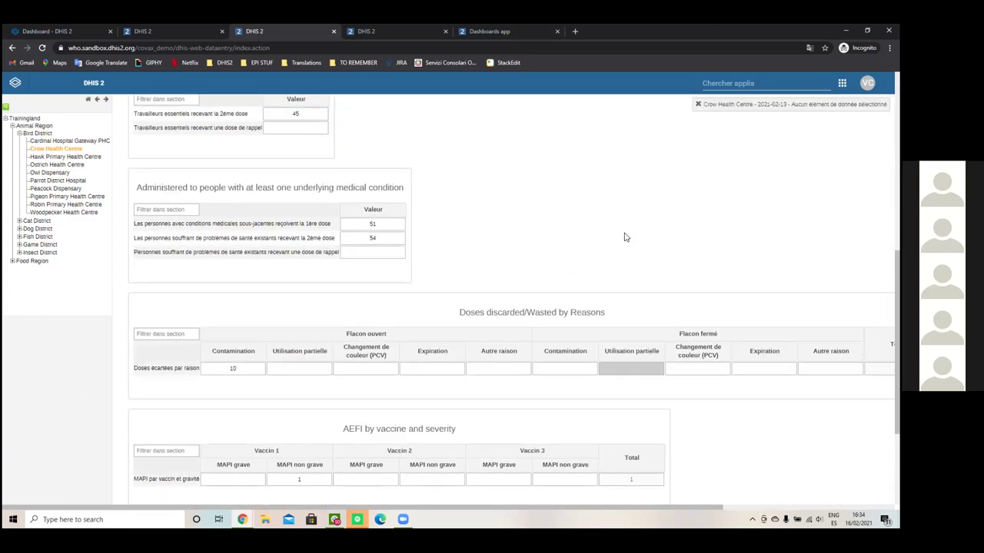
{"action": "scroll", "coordinate": [629, 238], "scroll_direction": "down", "scroll_amount": 1}
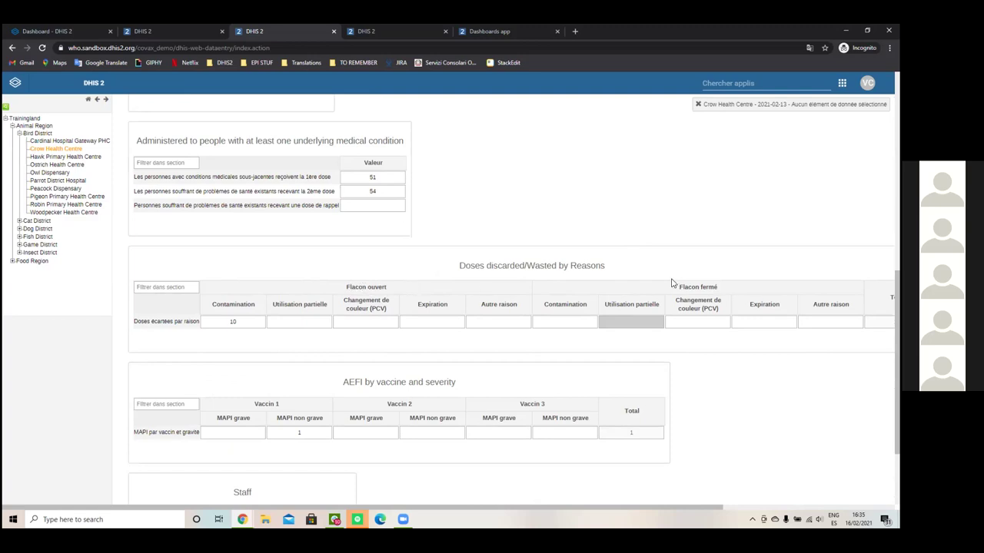
{"action": "scroll", "coordinate": [360, 359], "scroll_direction": "down", "scroll_amount": 1}
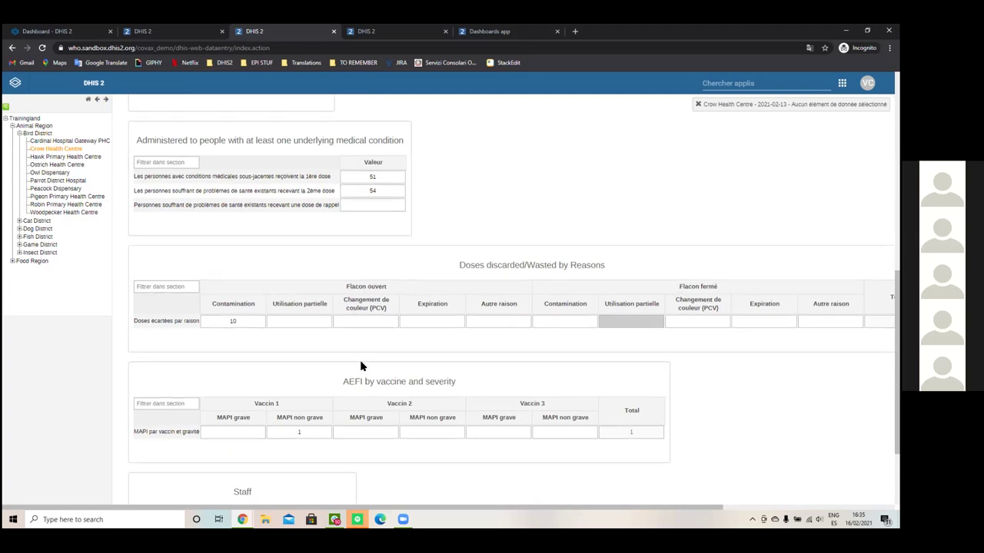
{"action": "scroll", "coordinate": [375, 355], "scroll_direction": "down", "scroll_amount": 1}
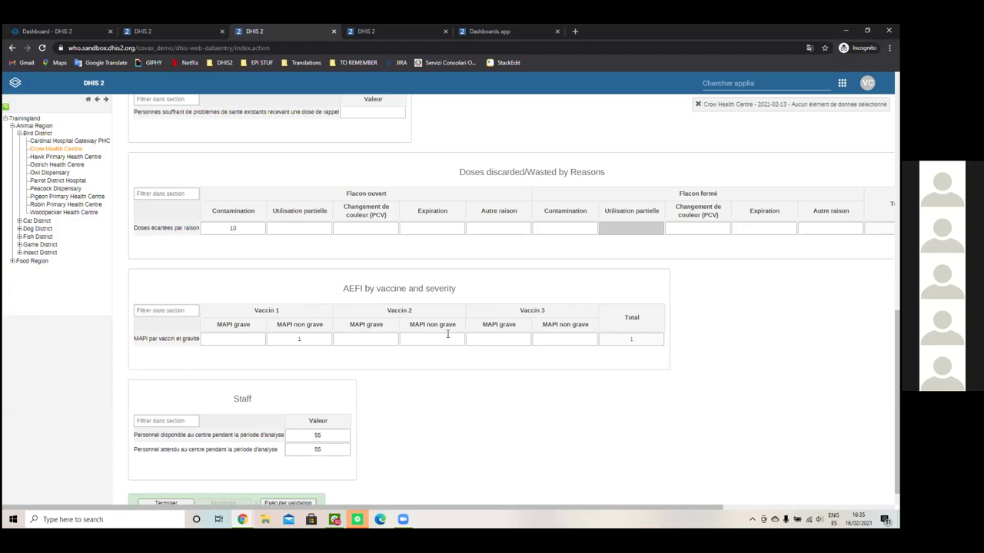
{"action": "scroll", "coordinate": [576, 402], "scroll_direction": "down", "scroll_amount": 1}
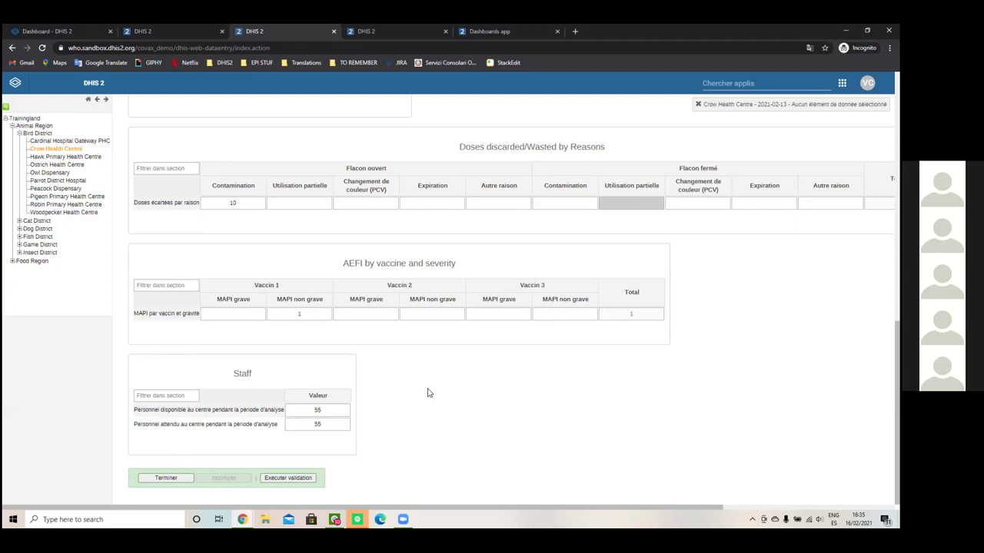
{"action": "scroll", "coordinate": [429, 395], "scroll_direction": "up", "scroll_amount": 1}
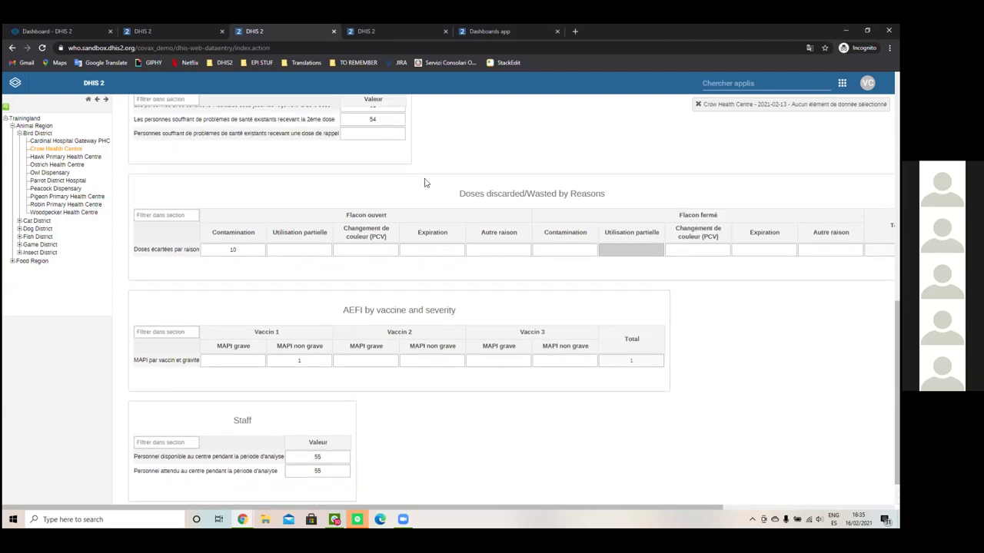
{"action": "scroll", "coordinate": [443, 267], "scroll_direction": "up", "scroll_amount": 10}
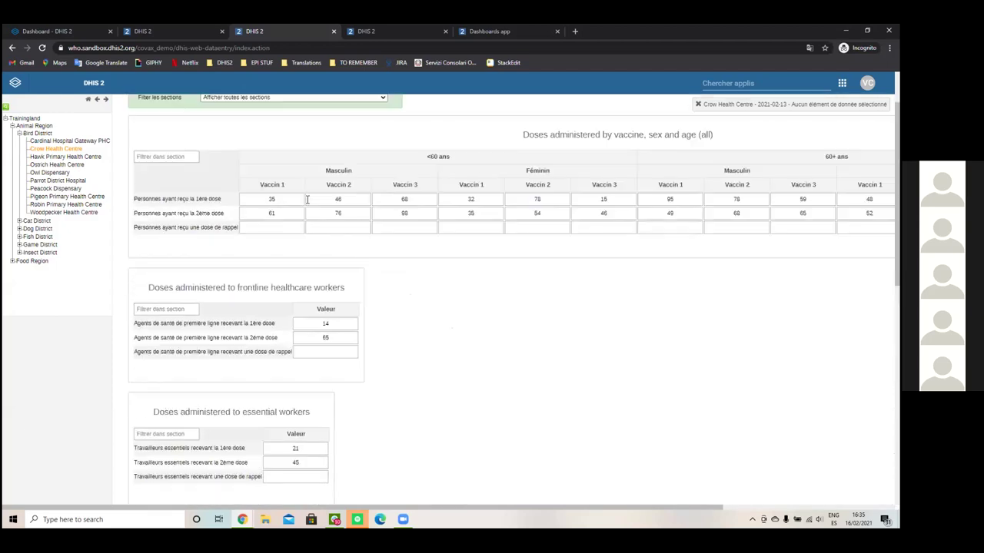
{"action": "scroll", "coordinate": [312, 192], "scroll_direction": "up", "scroll_amount": 2}
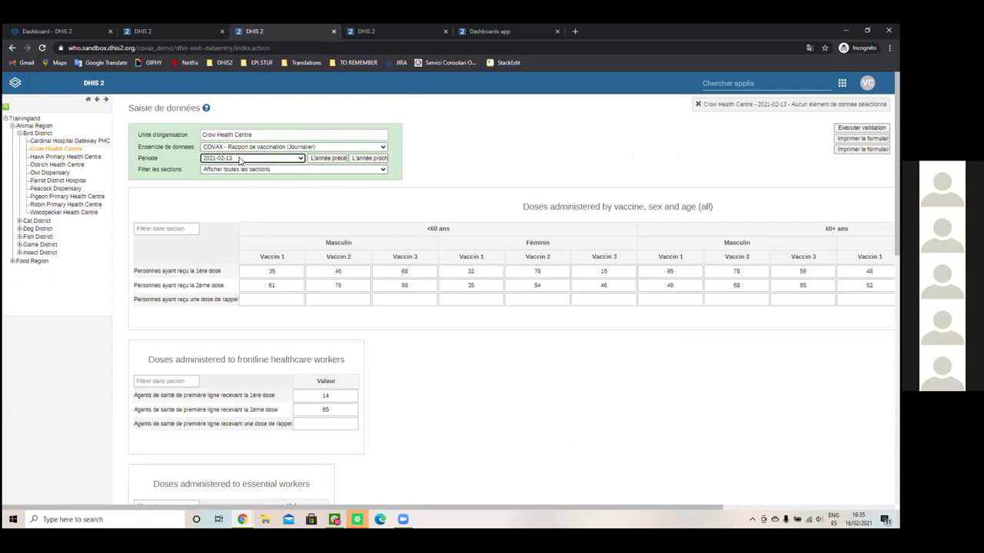
{"action": "scroll", "coordinate": [562, 262], "scroll_direction": "down", "scroll_amount": 7}
{"action": "scroll", "coordinate": [390, 163], "scroll_direction": "up", "scroll_amount": 2}
{"action": "scroll", "coordinate": [389, 163], "scroll_direction": "up", "scroll_amount": 1}
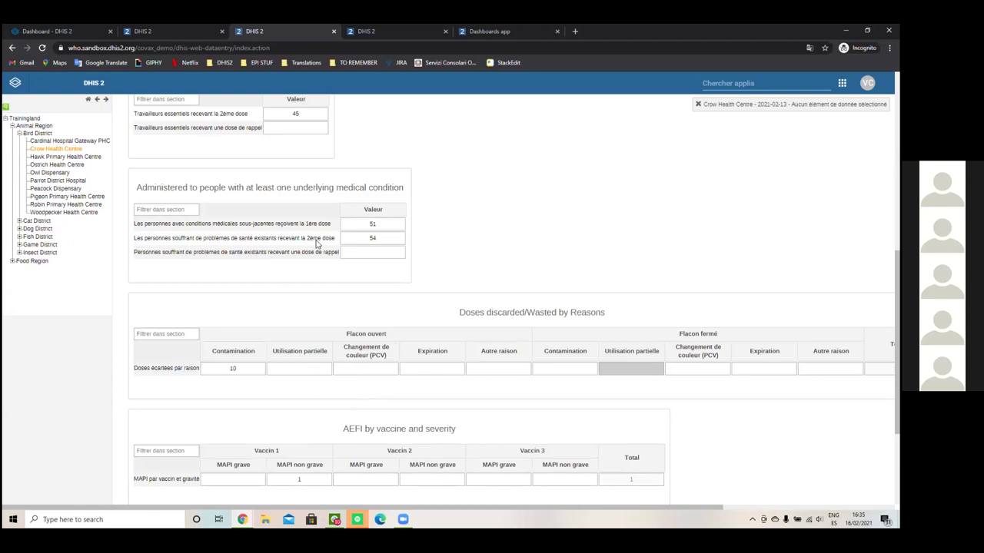
{"action": "scroll", "coordinate": [341, 243], "scroll_direction": "down", "scroll_amount": 5}
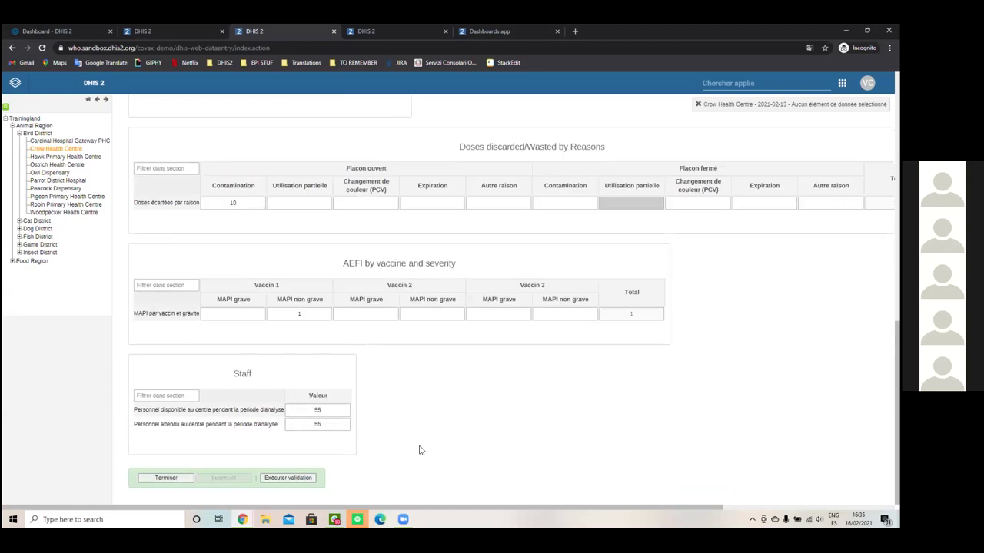
{"action": "scroll", "coordinate": [466, 356], "scroll_direction": "up", "scroll_amount": 10}
{"action": "left_click", "coordinate": [379, 31]}
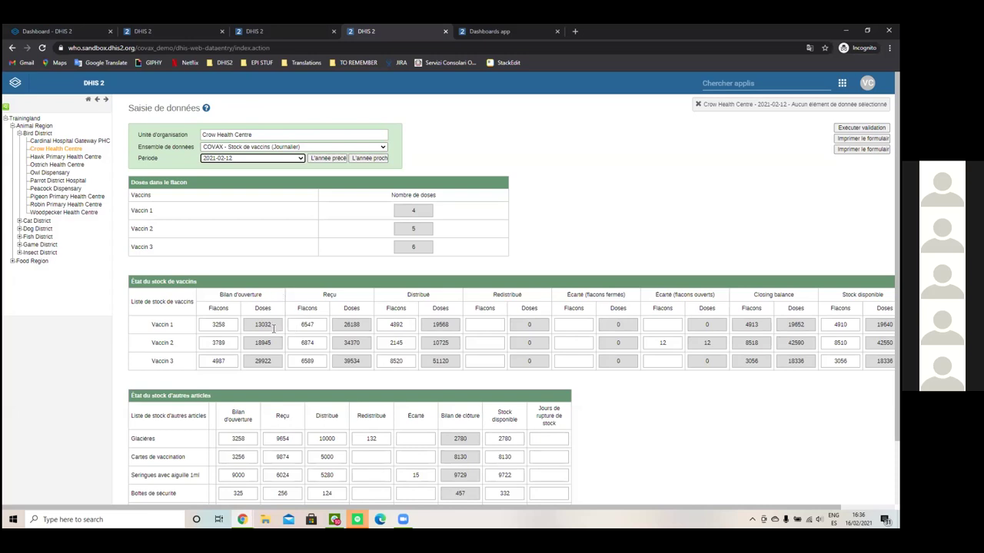
{"action": "left_click_drag", "start_coordinate": [255, 324], "coordinate": [279, 324]}
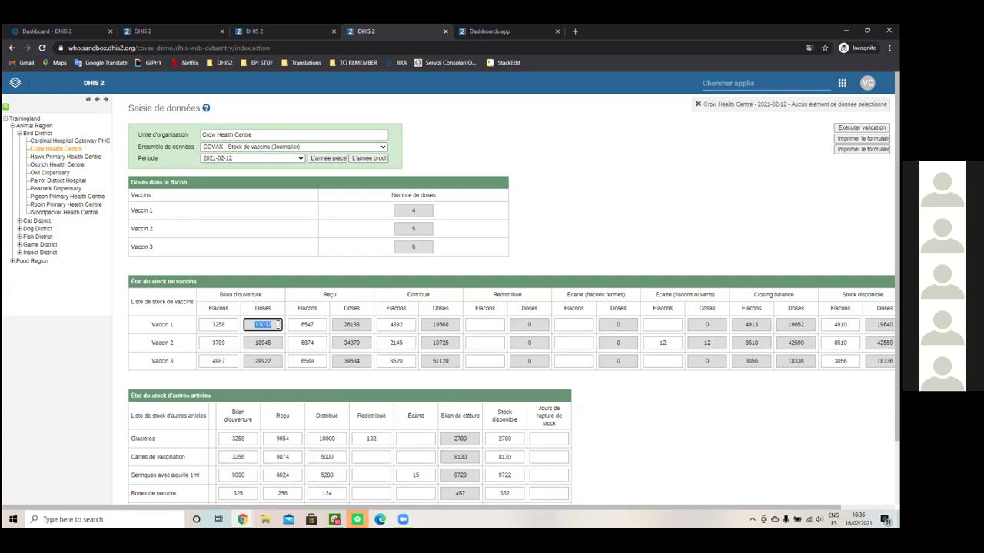
{"action": "left_click_drag", "start_coordinate": [209, 323], "coordinate": [220, 324]}
{"action": "double_click", "coordinate": [220, 324]}
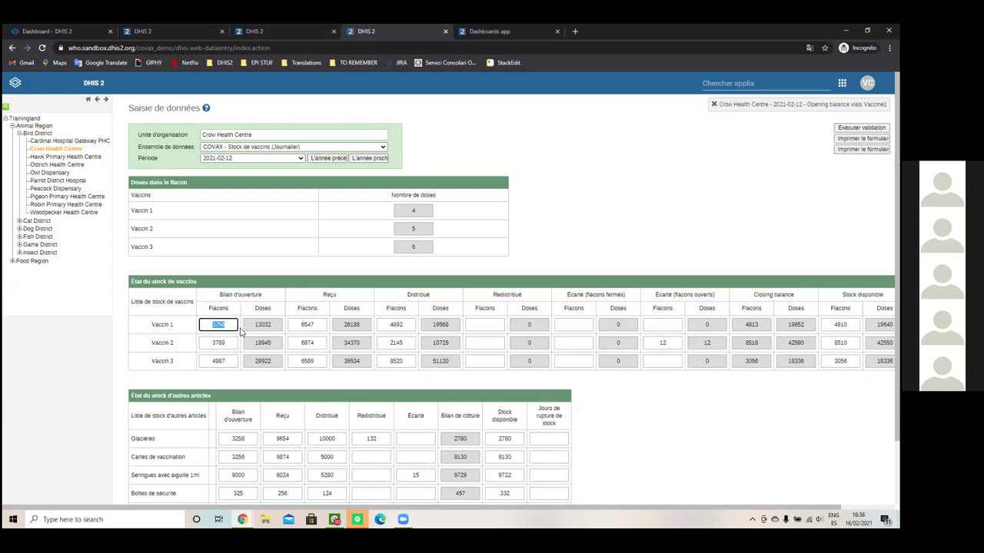
{"action": "left_click", "coordinate": [265, 325]}
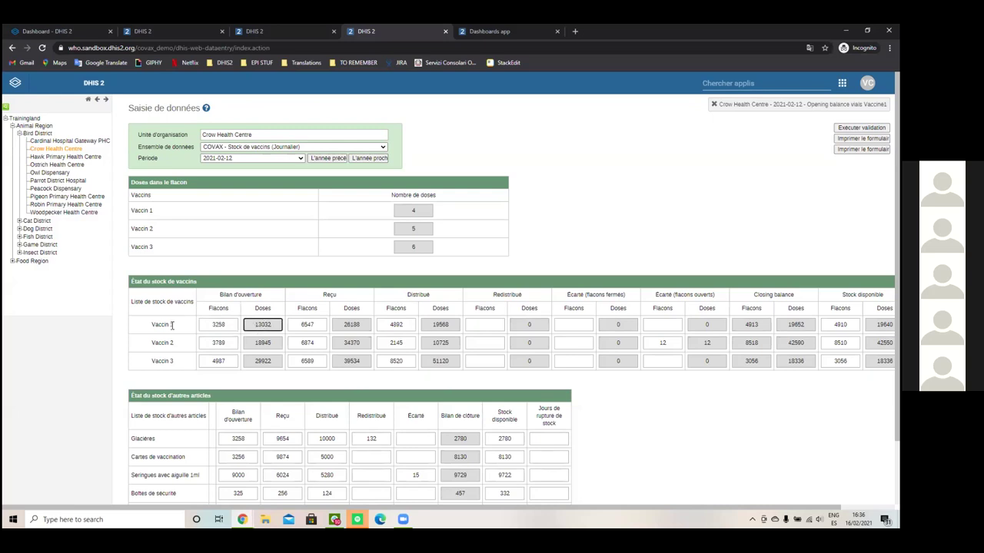
{"action": "double_click", "coordinate": [413, 211]}
{"action": "double_click", "coordinate": [262, 324]}
{"action": "left_click", "coordinate": [170, 292]}
{"action": "double_click", "coordinate": [760, 325]}
{"action": "key", "text": "Tab"}
{"action": "key", "text": "Tab"}
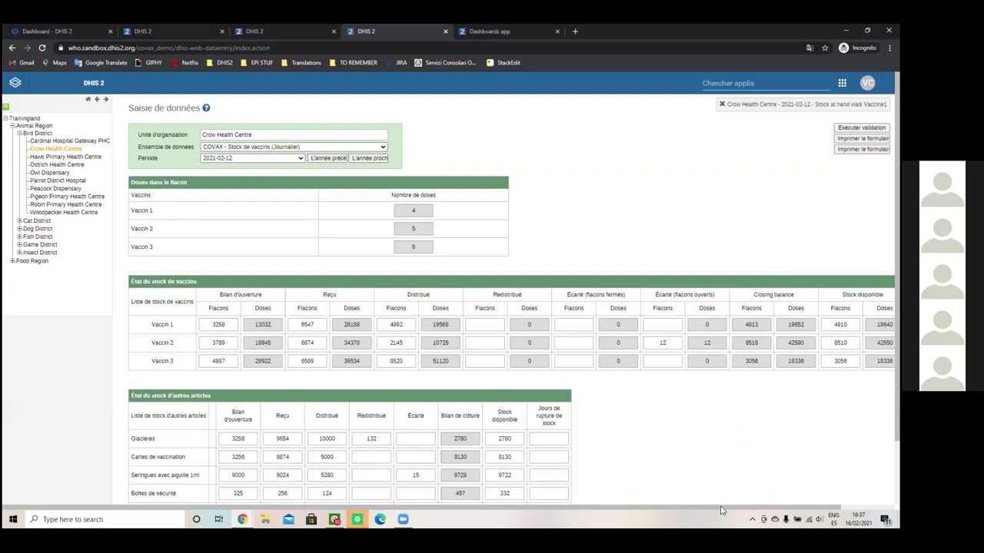
{"action": "scroll", "coordinate": [721, 510], "scroll_direction": "right", "scroll_amount": 2}
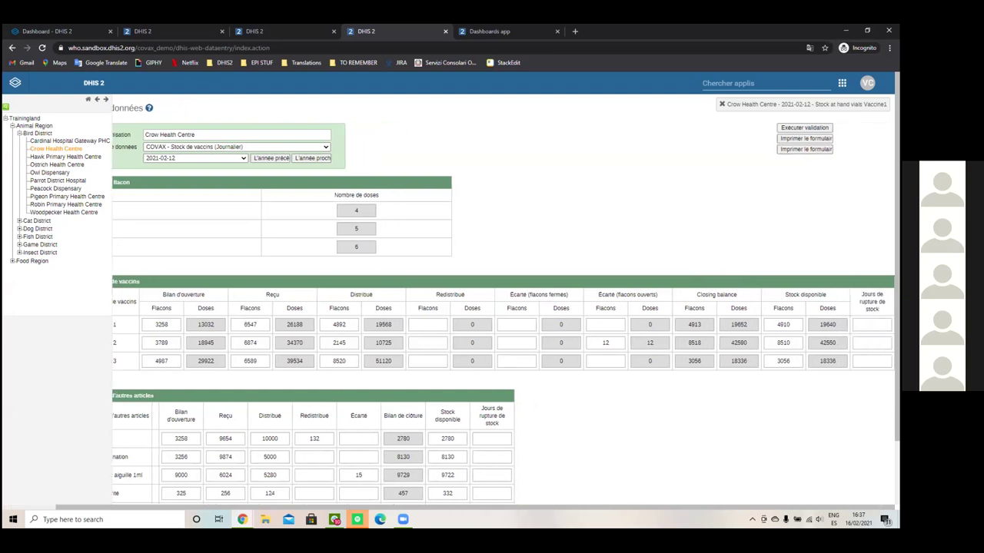
Step: Check the Diluant row in the other-supplies table, then move to the COVAX - Vaccination dashboard
{"action": "scroll", "coordinate": [691, 511], "scroll_direction": "left", "scroll_amount": 1}
{"action": "scroll", "coordinate": [734, 392], "scroll_direction": "down", "scroll_amount": 1}
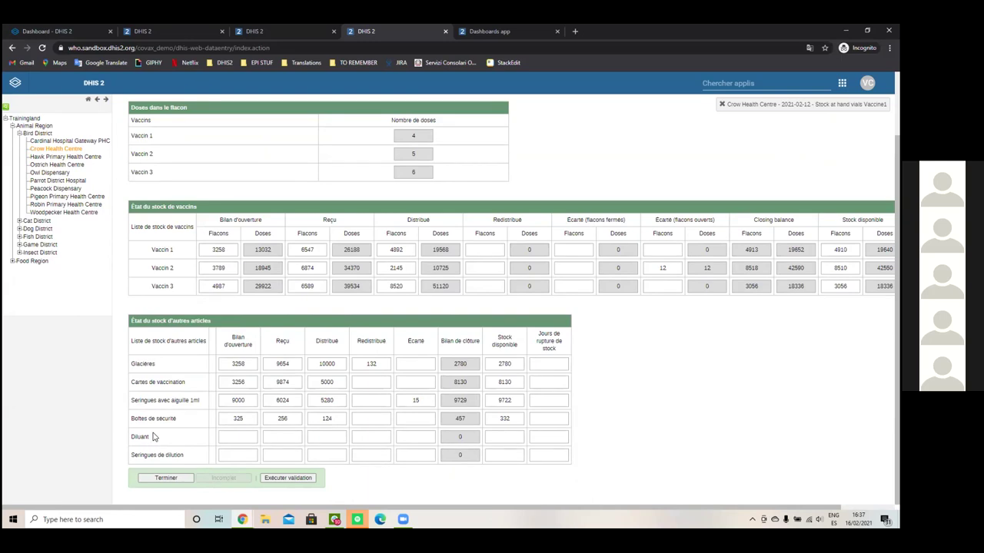
{"action": "left_click_drag", "start_coordinate": [149, 437], "coordinate": [130, 444]}
{"action": "left_click", "coordinate": [126, 440]}
{"action": "double_click", "coordinate": [145, 443]}
{"action": "left_click", "coordinate": [123, 444]}
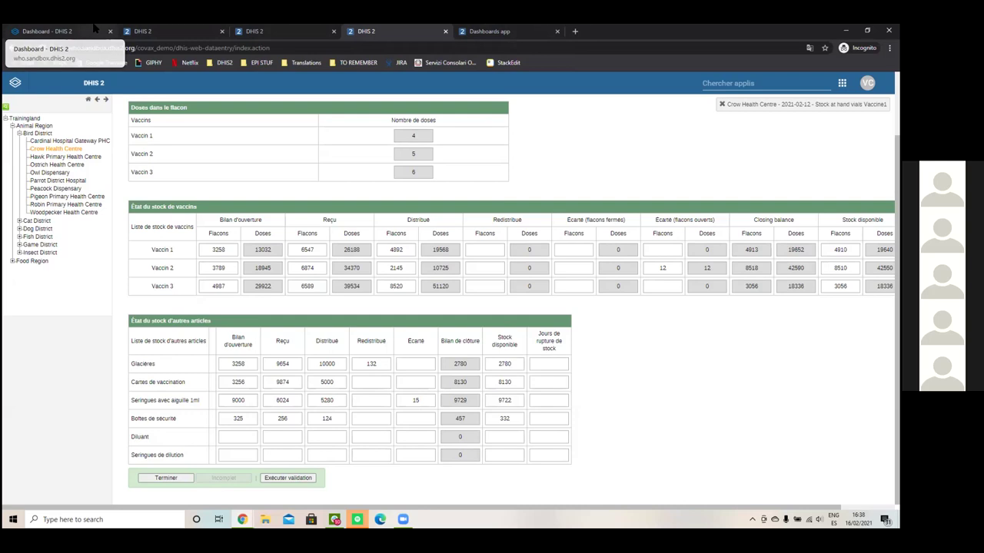
{"action": "left_click", "coordinate": [94, 29]}
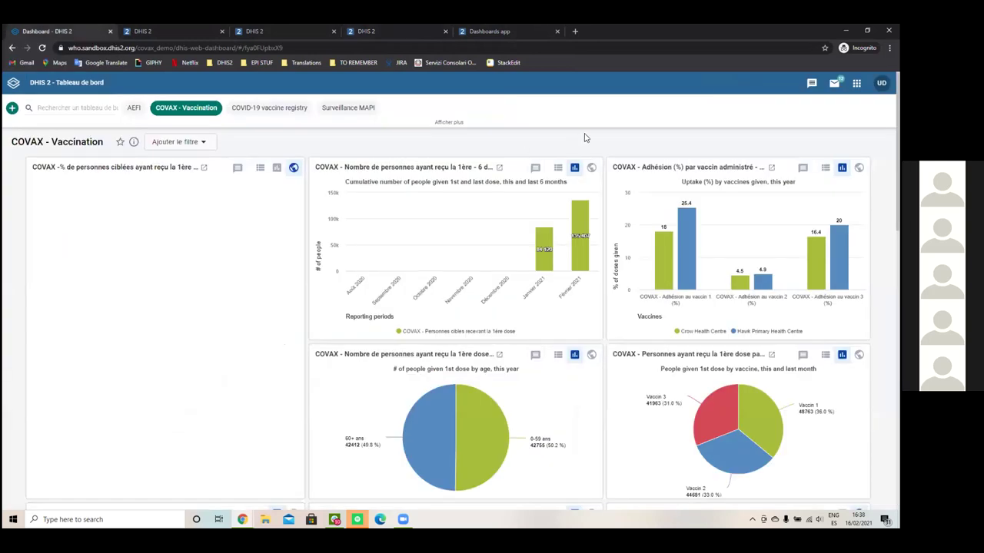
Step: Show the COVAX - Vaccination dashboard with 11.6%, 5.3% and 10.5% uptake and 1655 first doses
{"action": "left_click", "coordinate": [513, 31]}
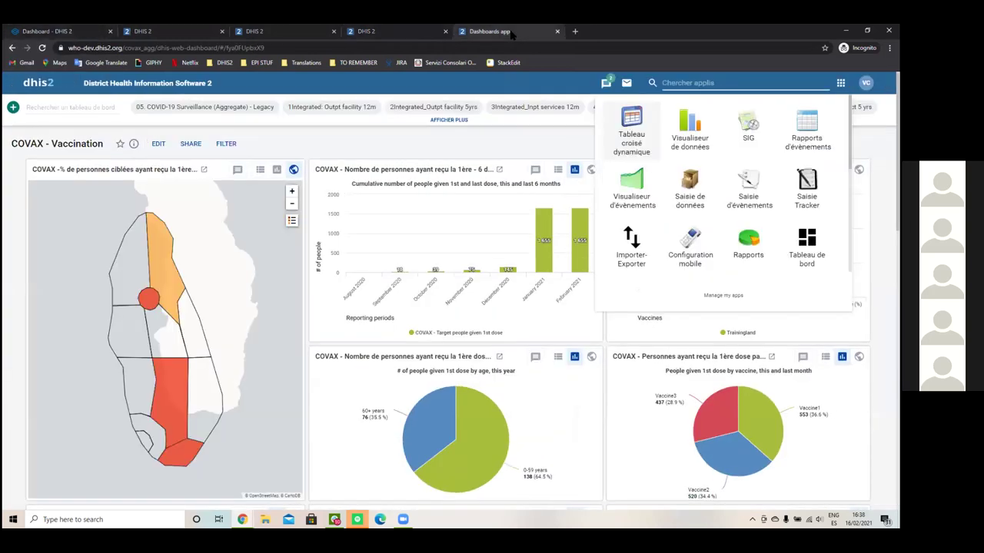
{"action": "key", "text": "Escape"}
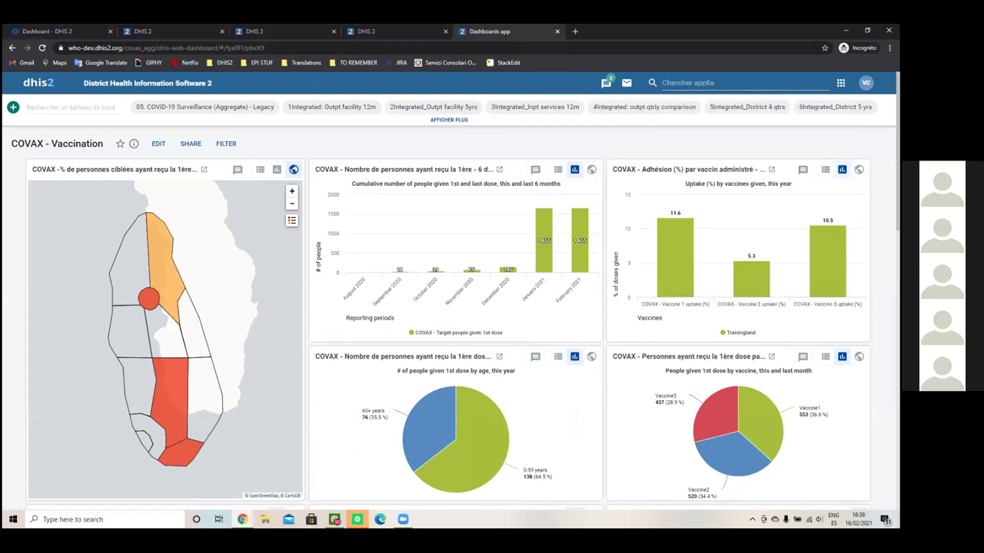
{"action": "scroll", "coordinate": [8, 317], "scroll_direction": "down", "scroll_amount": 1}
{"action": "scroll", "coordinate": [9, 317], "scroll_direction": "up", "scroll_amount": 1}
Step: Scroll down past the pie and wastage charts to 438 304 vials received and stock at hand
{"action": "scroll", "coordinate": [701, 341], "scroll_direction": "down", "scroll_amount": 1}
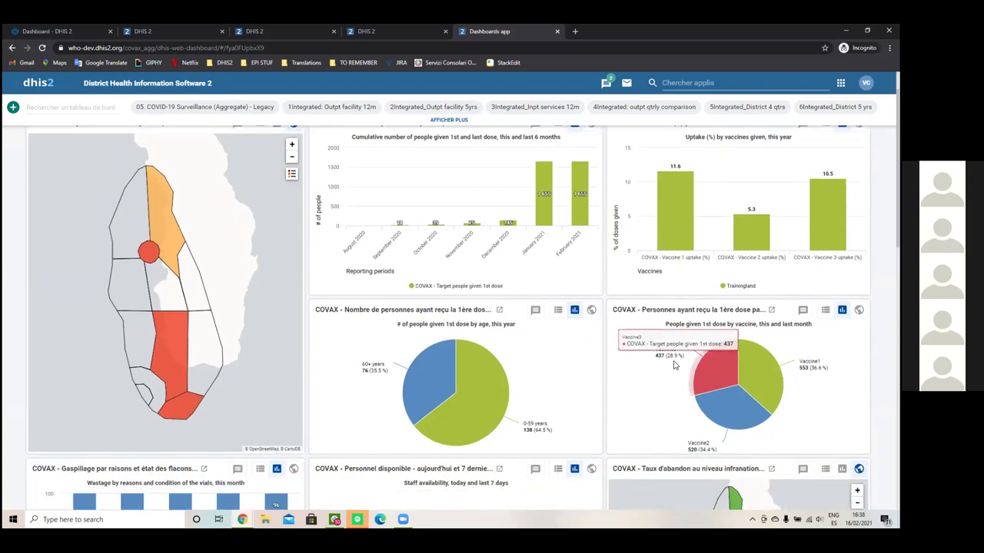
{"action": "scroll", "coordinate": [572, 397], "scroll_direction": "down", "scroll_amount": 1}
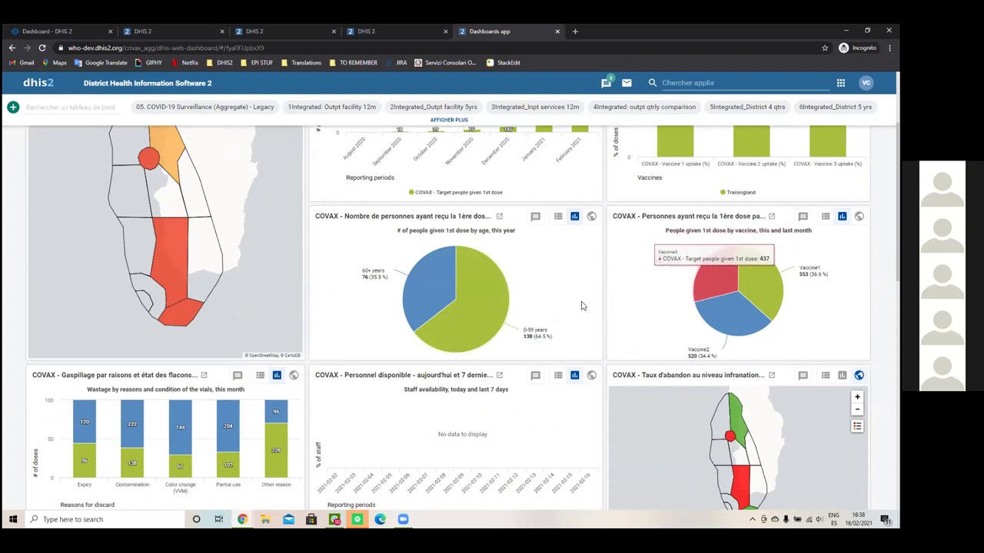
{"action": "scroll", "coordinate": [603, 298], "scroll_direction": "down", "scroll_amount": 1}
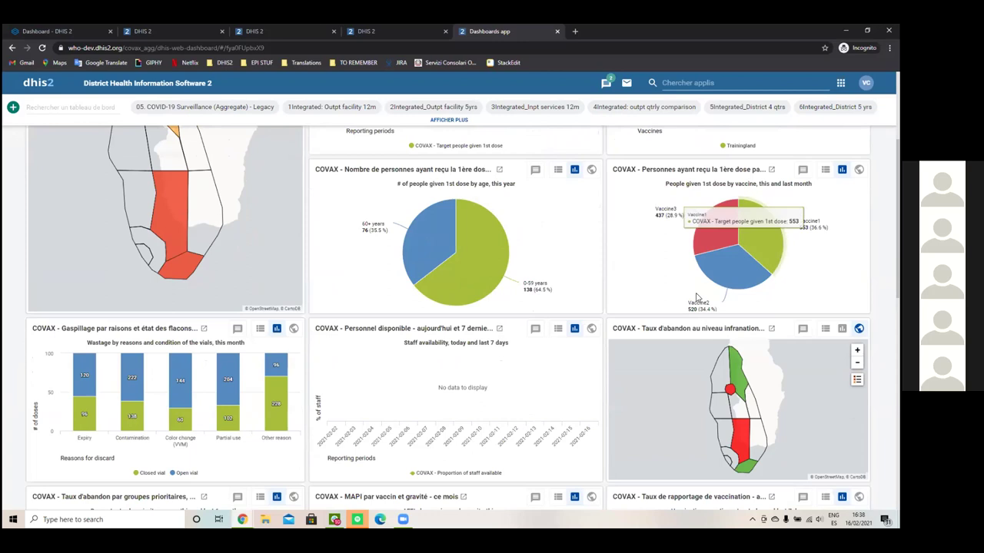
{"action": "scroll", "coordinate": [668, 218], "scroll_direction": "down", "scroll_amount": 1}
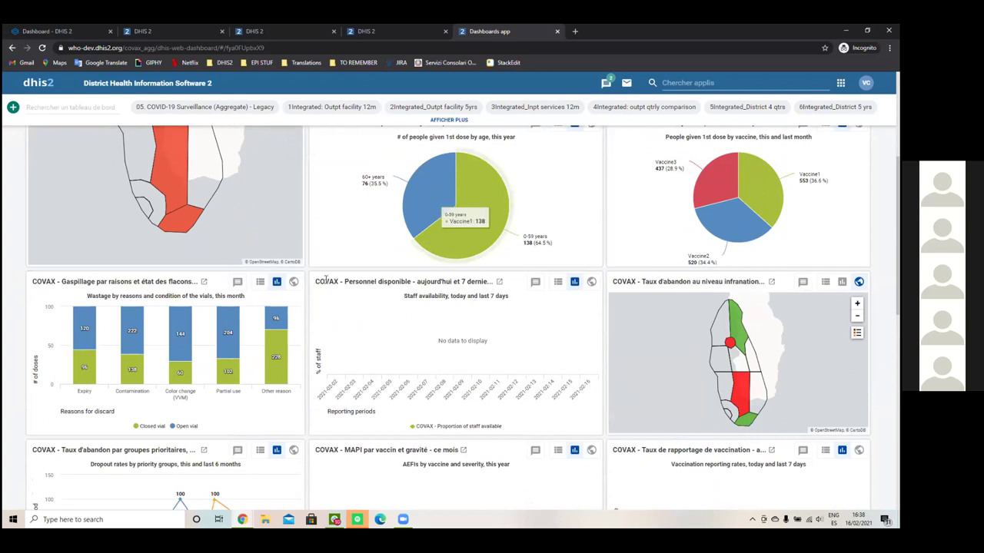
{"action": "scroll", "coordinate": [164, 372], "scroll_direction": "down", "scroll_amount": 1}
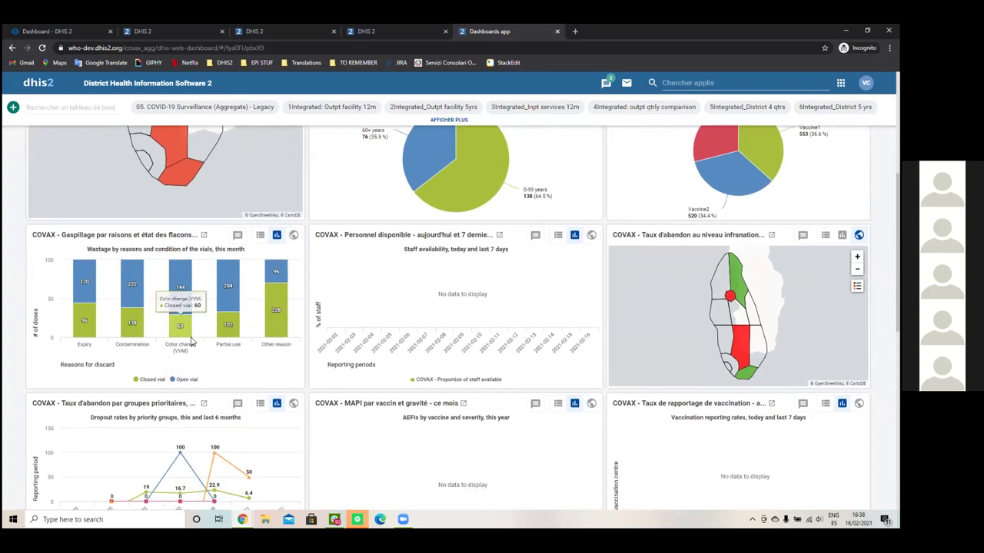
{"action": "scroll", "coordinate": [165, 338], "scroll_direction": "down", "scroll_amount": 1}
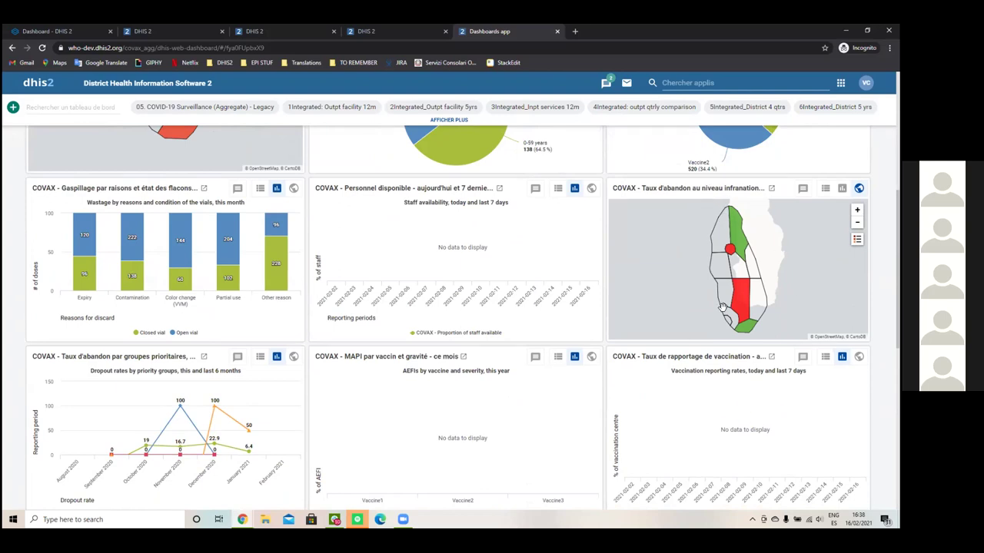
{"action": "scroll", "coordinate": [361, 405], "scroll_direction": "down", "scroll_amount": 2}
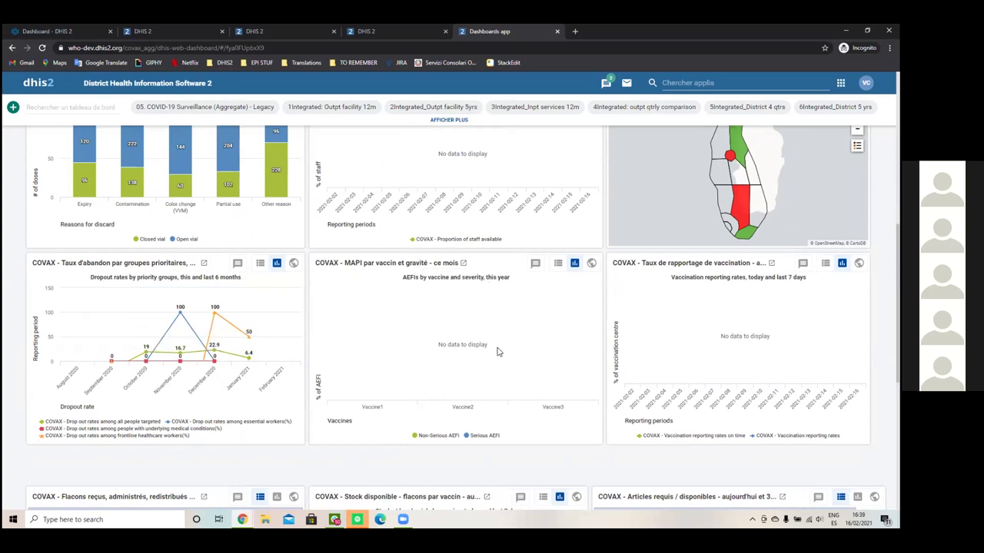
{"action": "scroll", "coordinate": [622, 293], "scroll_direction": "down", "scroll_amount": 3}
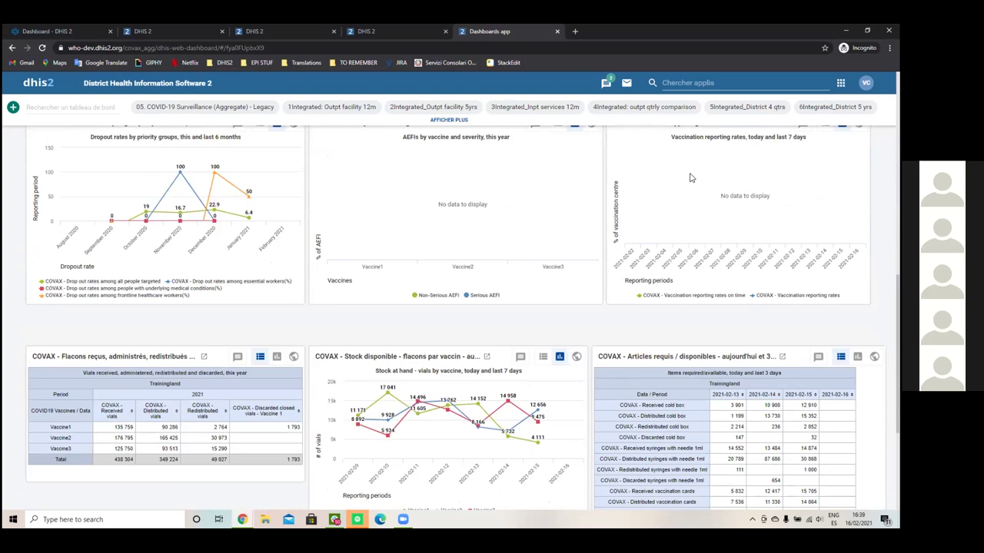
{"action": "scroll", "coordinate": [498, 329], "scroll_direction": "down", "scroll_amount": 1}
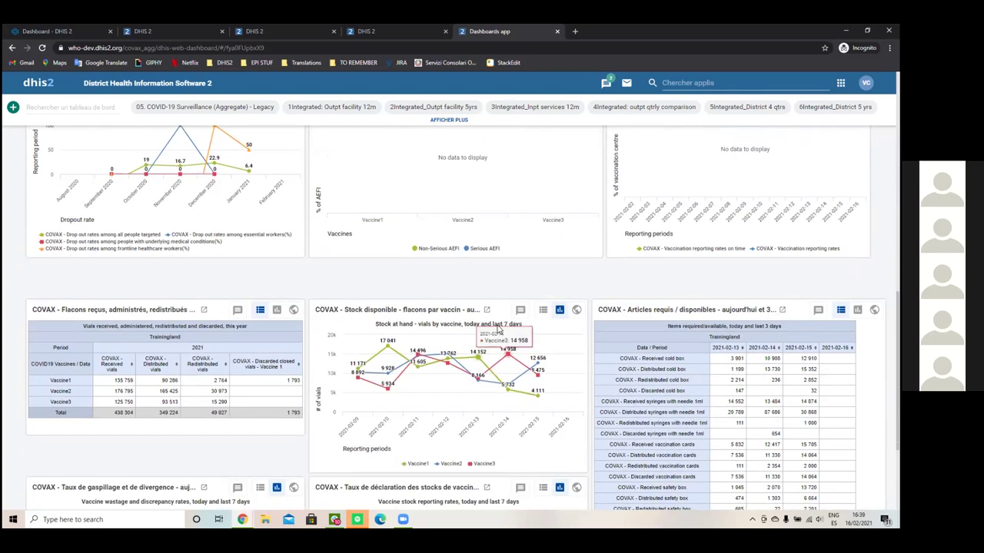